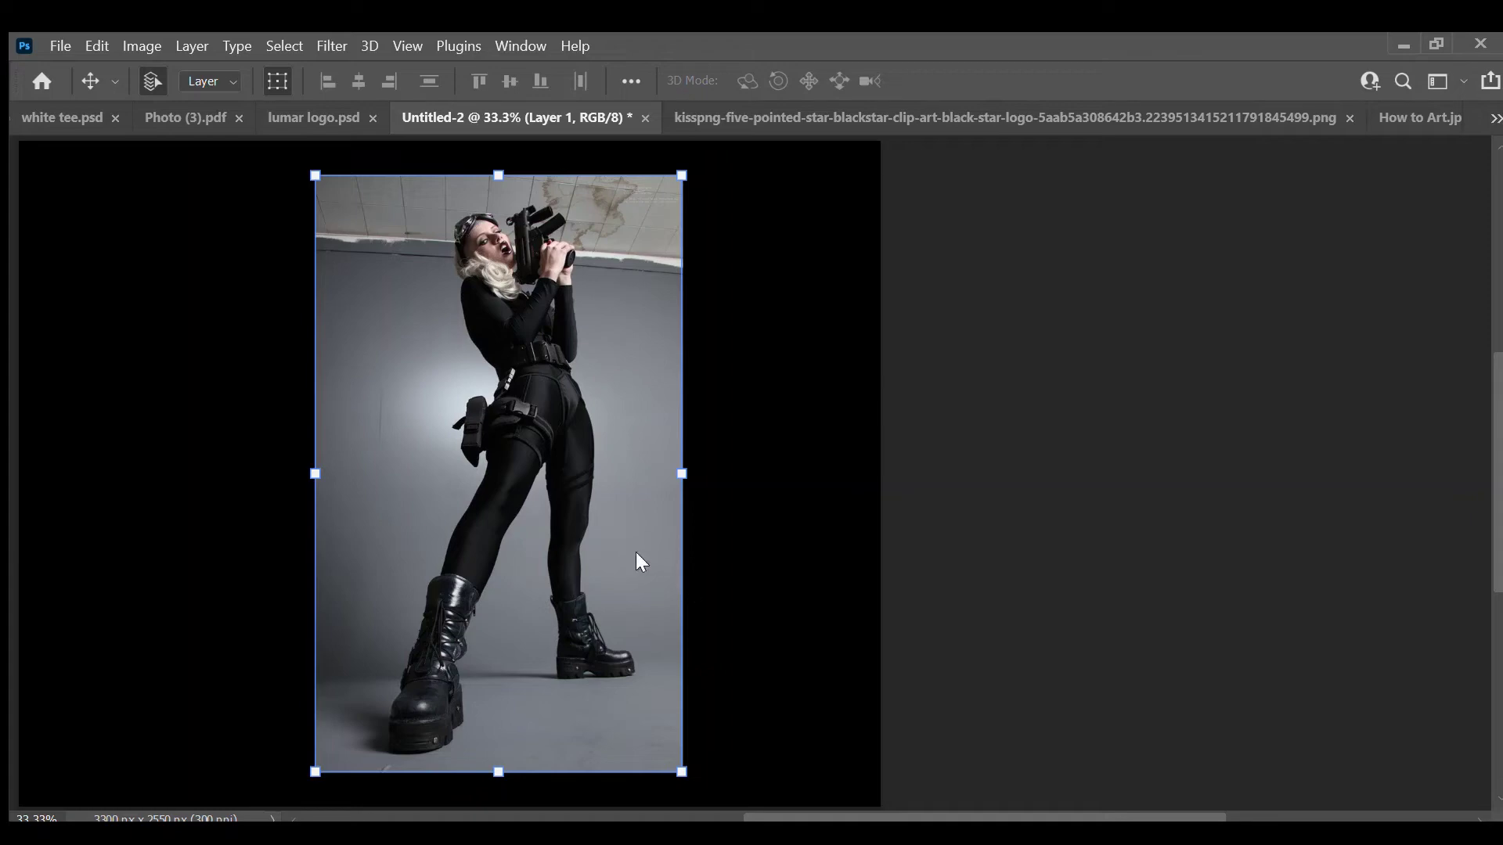
Step: Switch to the Lasso tool (L) and frame the figure's right leg
scroll(636, 551, "up", 1)
scroll(635, 470, "up", 1)
scroll(634, 402, "up", 1)
key("l")
scroll(603, 391, "up", 1)
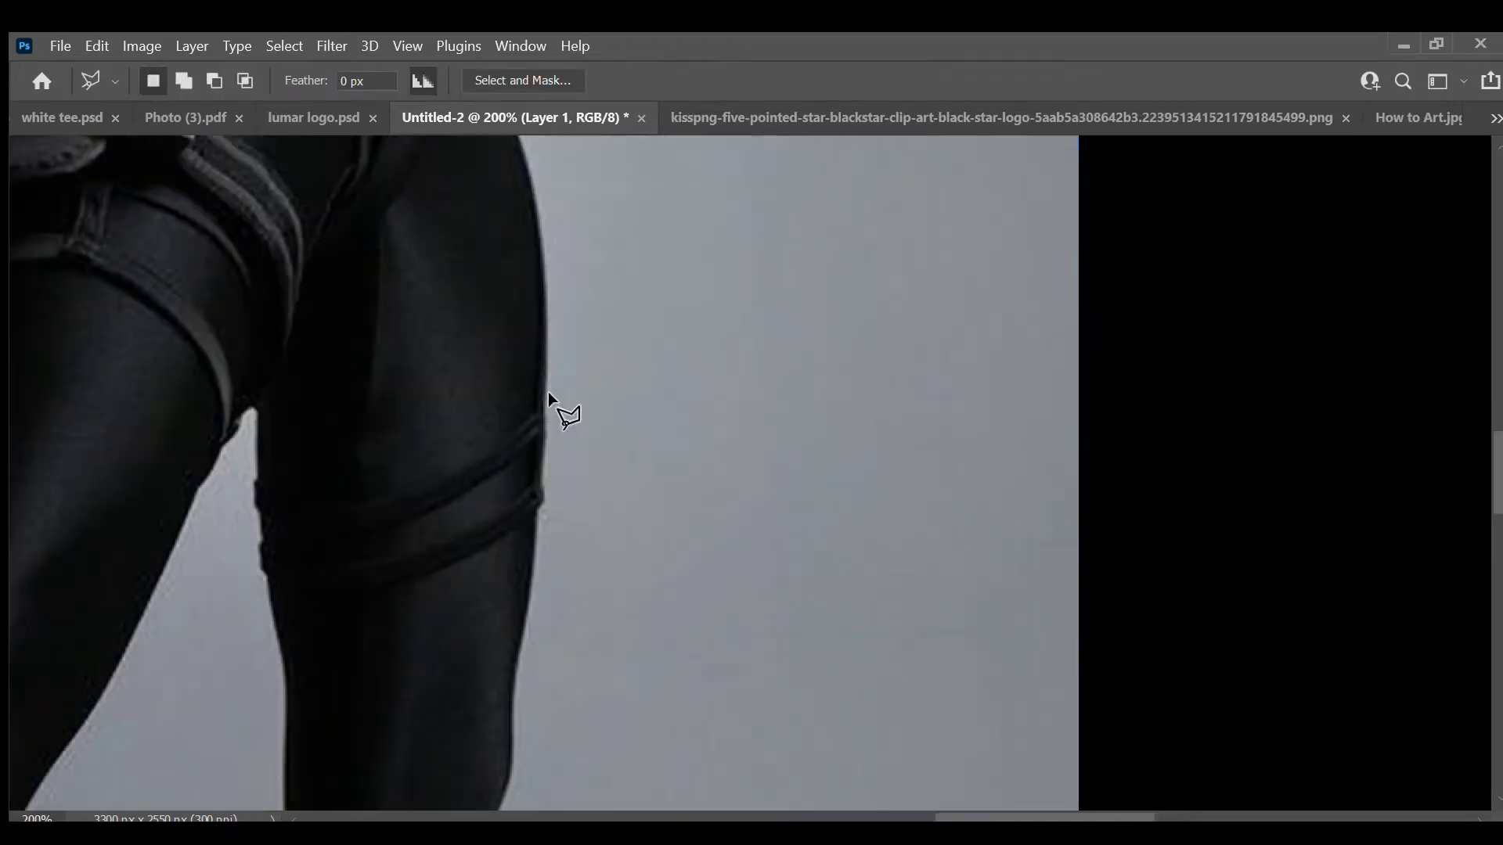
scroll(533, 403, "down", 2)
scroll(517, 399, "down", 1)
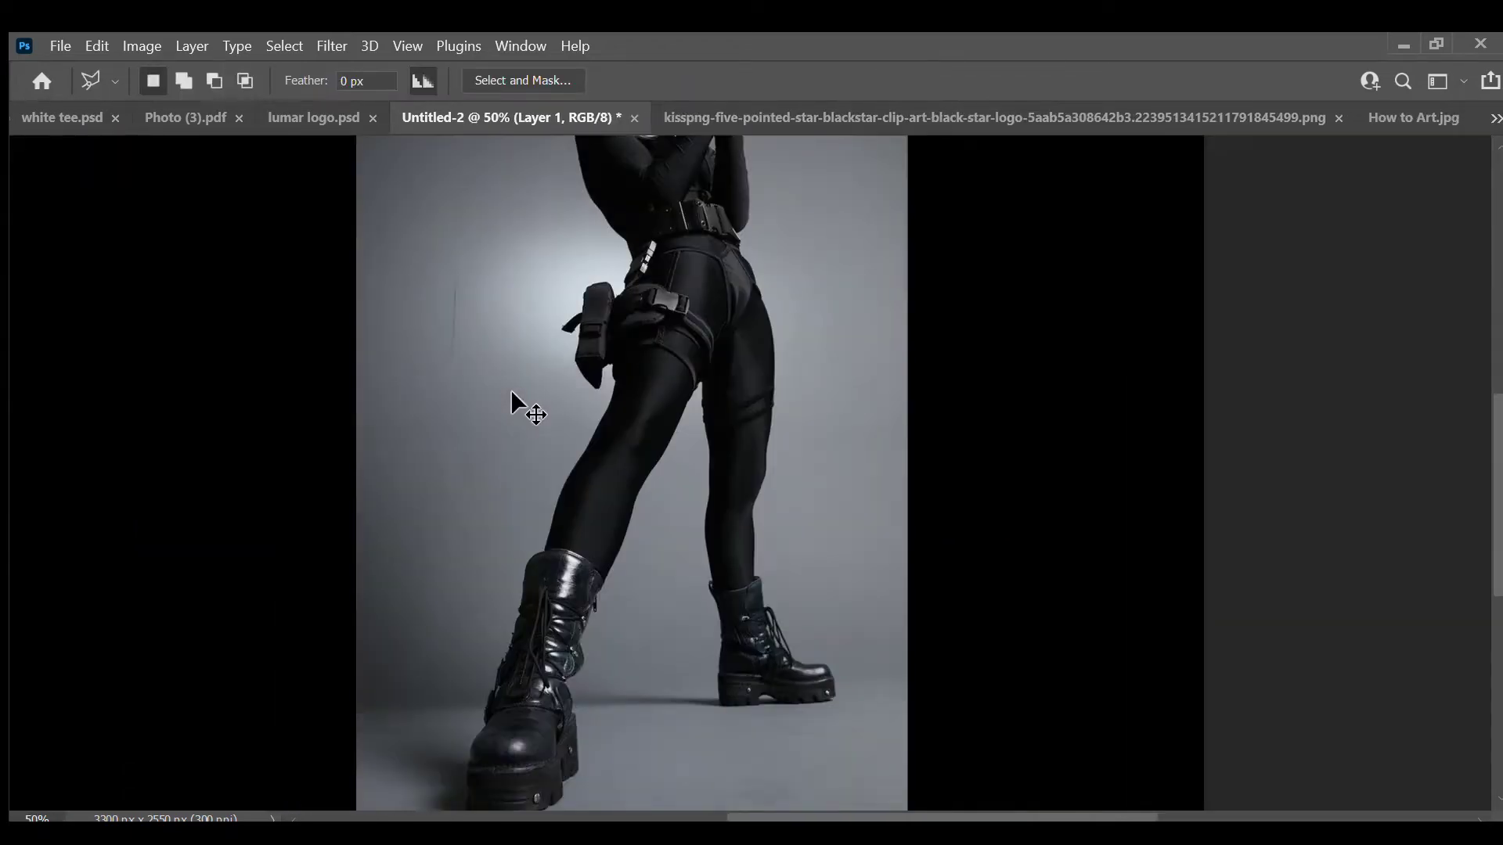
scroll(510, 392, "up", 2)
scroll(795, 243, "up", 1)
scroll(779, 258, "up", 1)
Step: Trace the lasso outline down the thigh and lower leg edge
left_click_drag(884, 255, 892, 476)
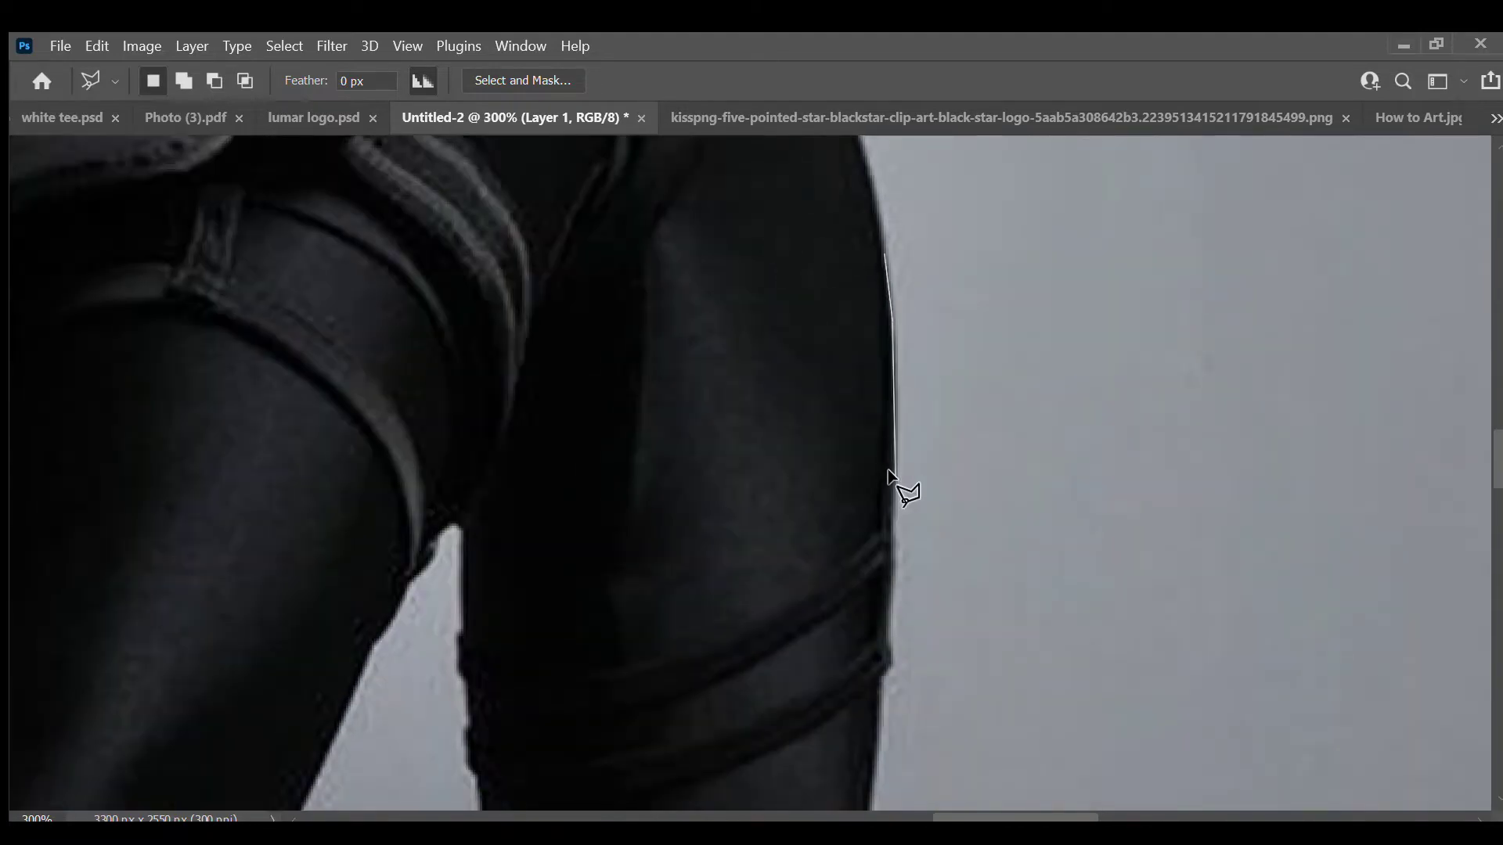
left_click_drag(875, 711, 852, 560)
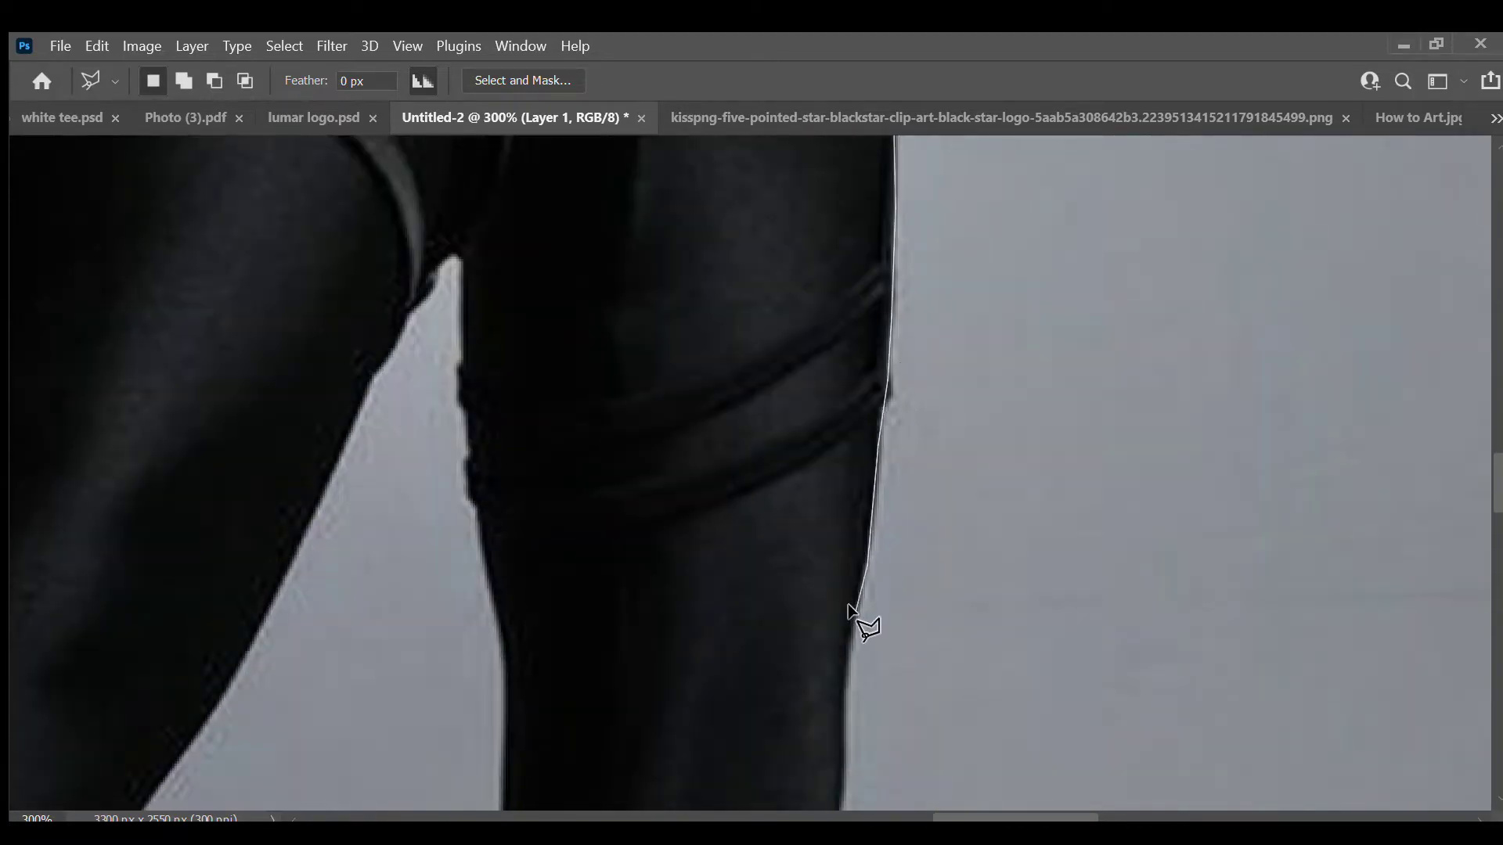
left_click_drag(838, 674, 838, 417)
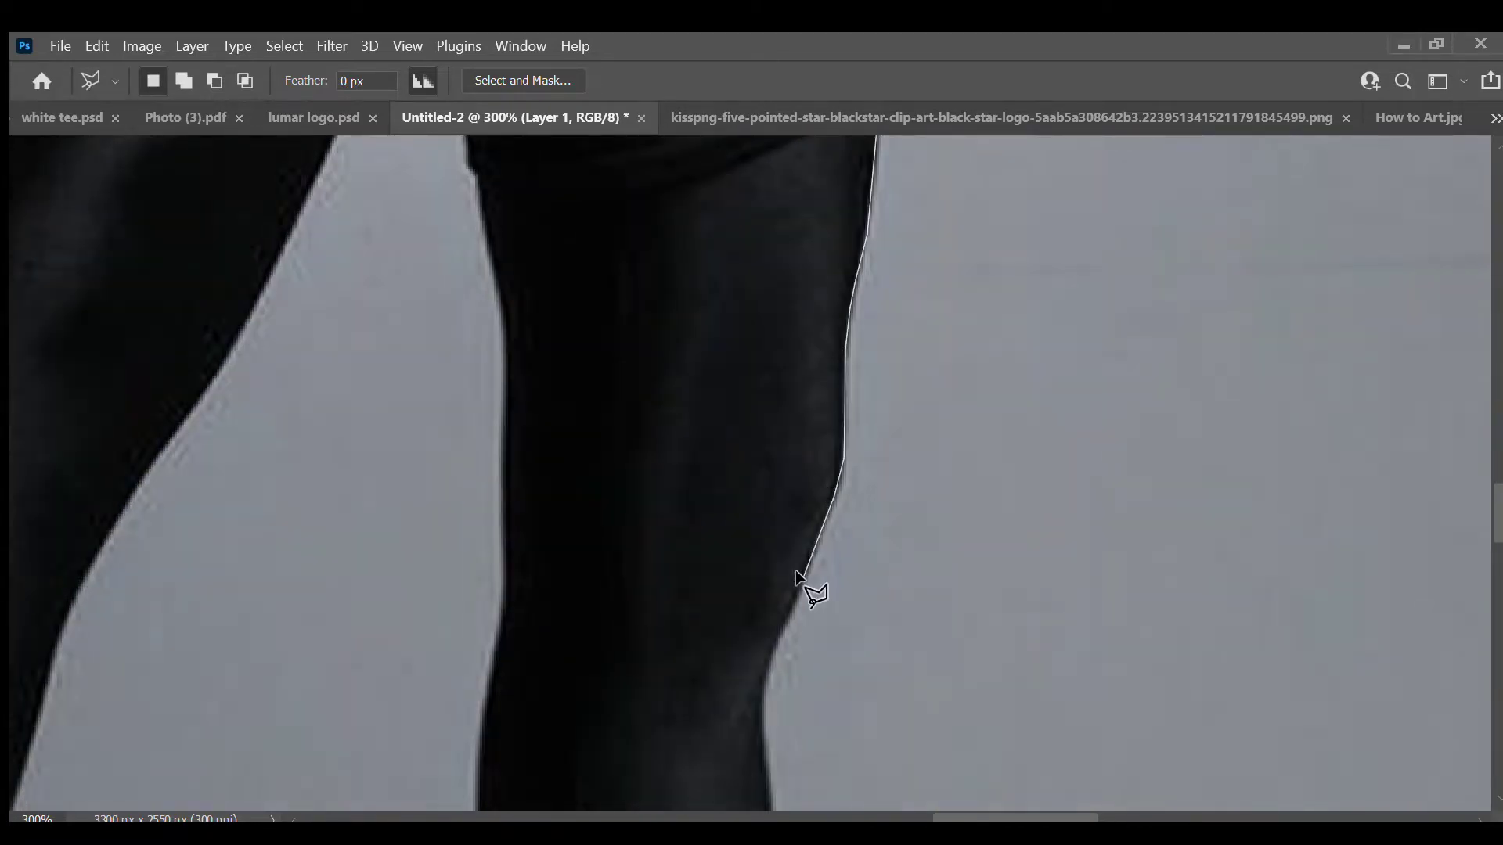
mouse_move(763, 653)
left_mouse_down()
mouse_move(765, 413)
mouse_move(779, 705)
mouse_move(796, 710)
mouse_move(858, 553)
mouse_move(832, 385)
mouse_move(851, 374)
mouse_move(896, 429)
mouse_move(1007, 688)
mouse_move(1099, 747)
mouse_move(718, 674)
left_mouse_up()
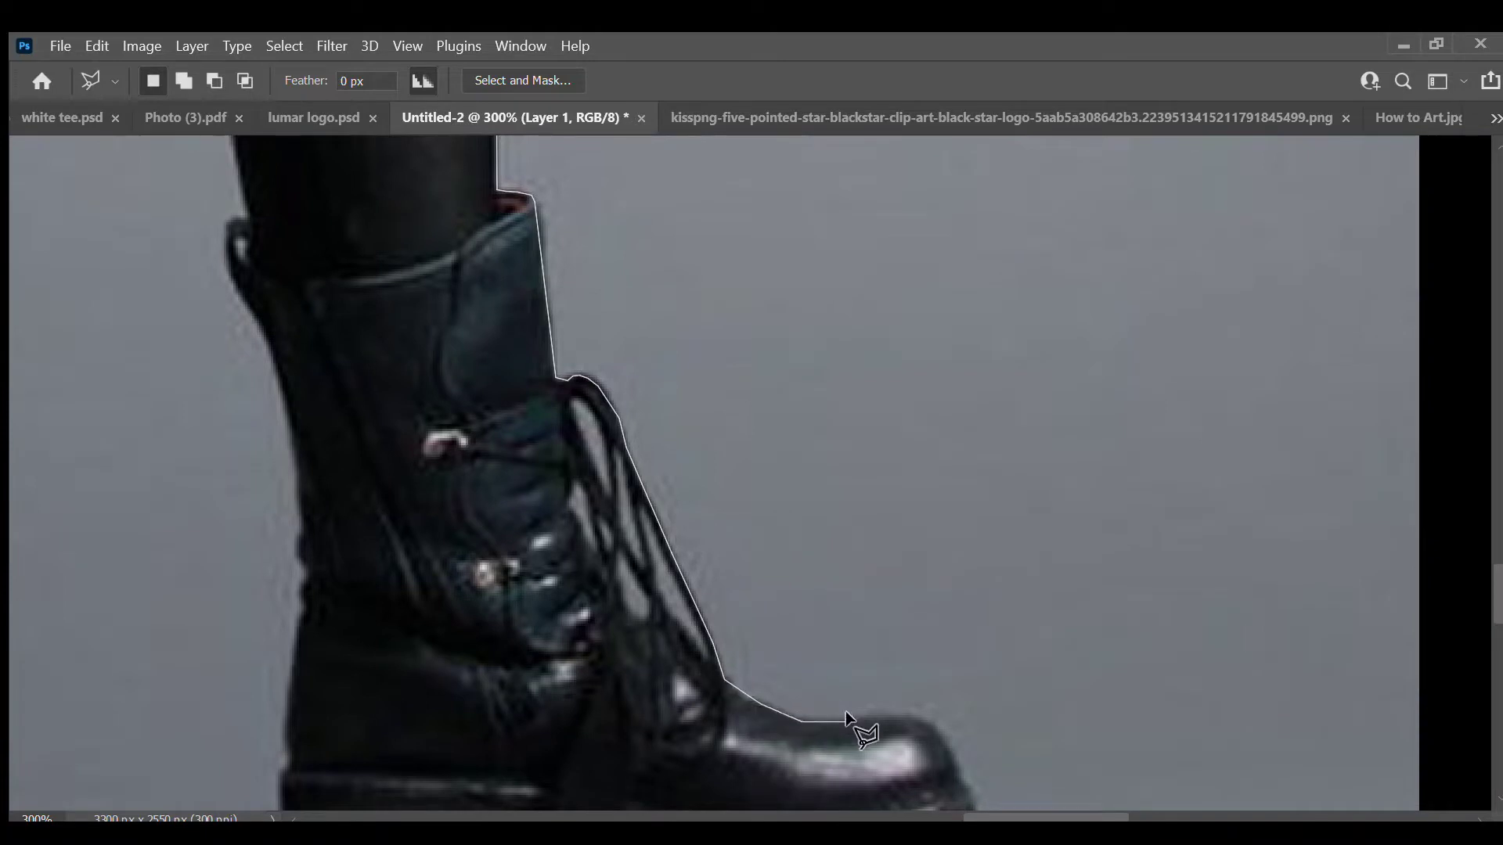
Step: Continue the outline around the boot and back up the trouser leg's edge
mouse_move(956, 774)
left_mouse_down()
mouse_move(1290, 712)
mouse_move(1002, 55)
mouse_move(983, 227)
mouse_move(2, 726)
mouse_move(16, 352)
mouse_move(121, 673)
mouse_move(118, 662)
left_mouse_up()
scroll(469, 520, "down", 5)
scroll(470, 520, "left", 5)
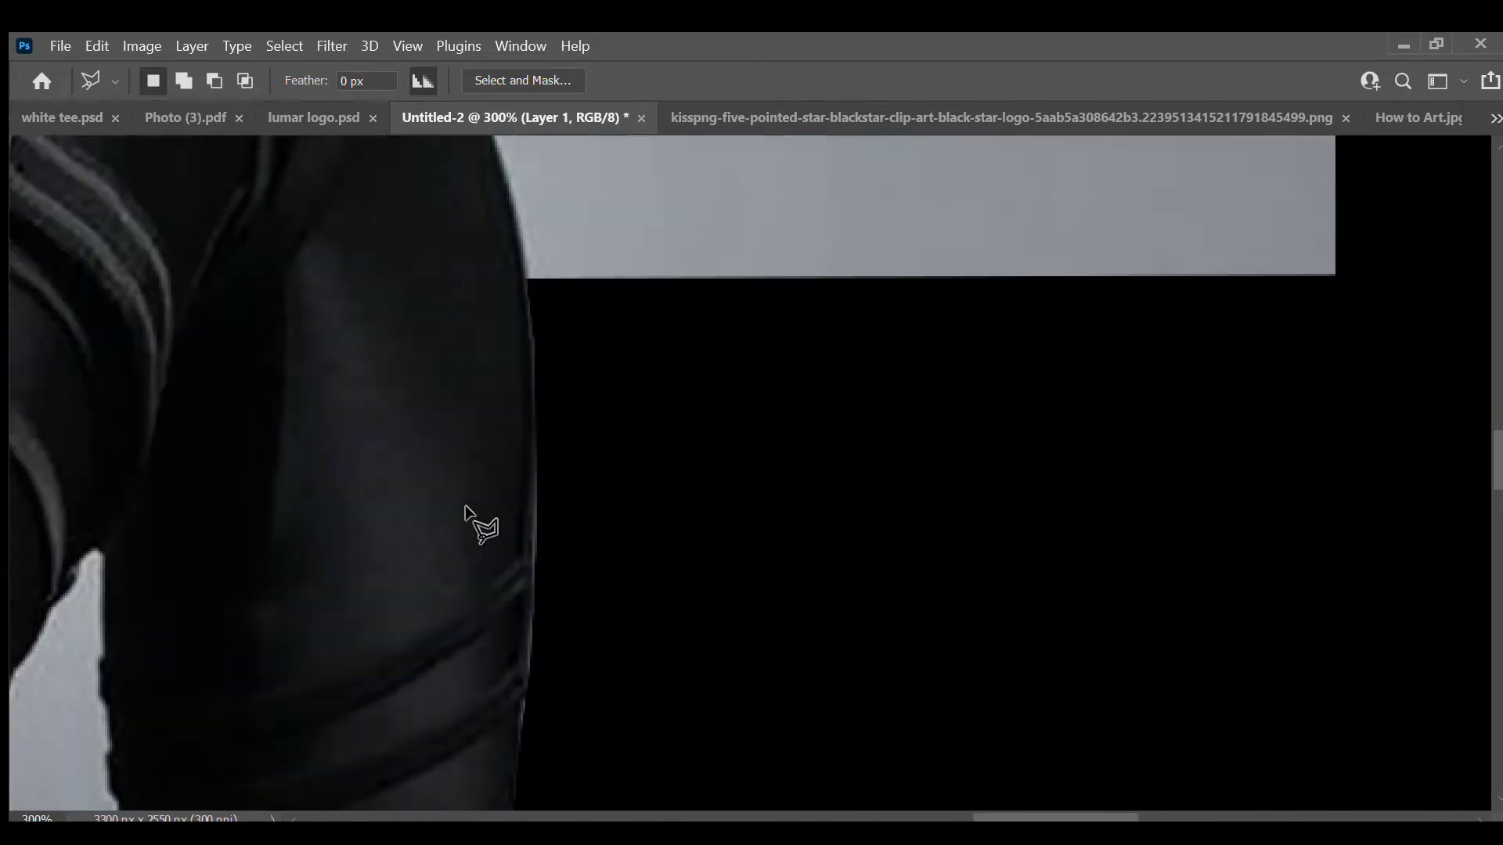
mouse_move(498, 605)
left_mouse_down()
mouse_move(526, 396)
mouse_move(523, 286)
mouse_move(530, 416)
mouse_move(530, 349)
left_mouse_up()
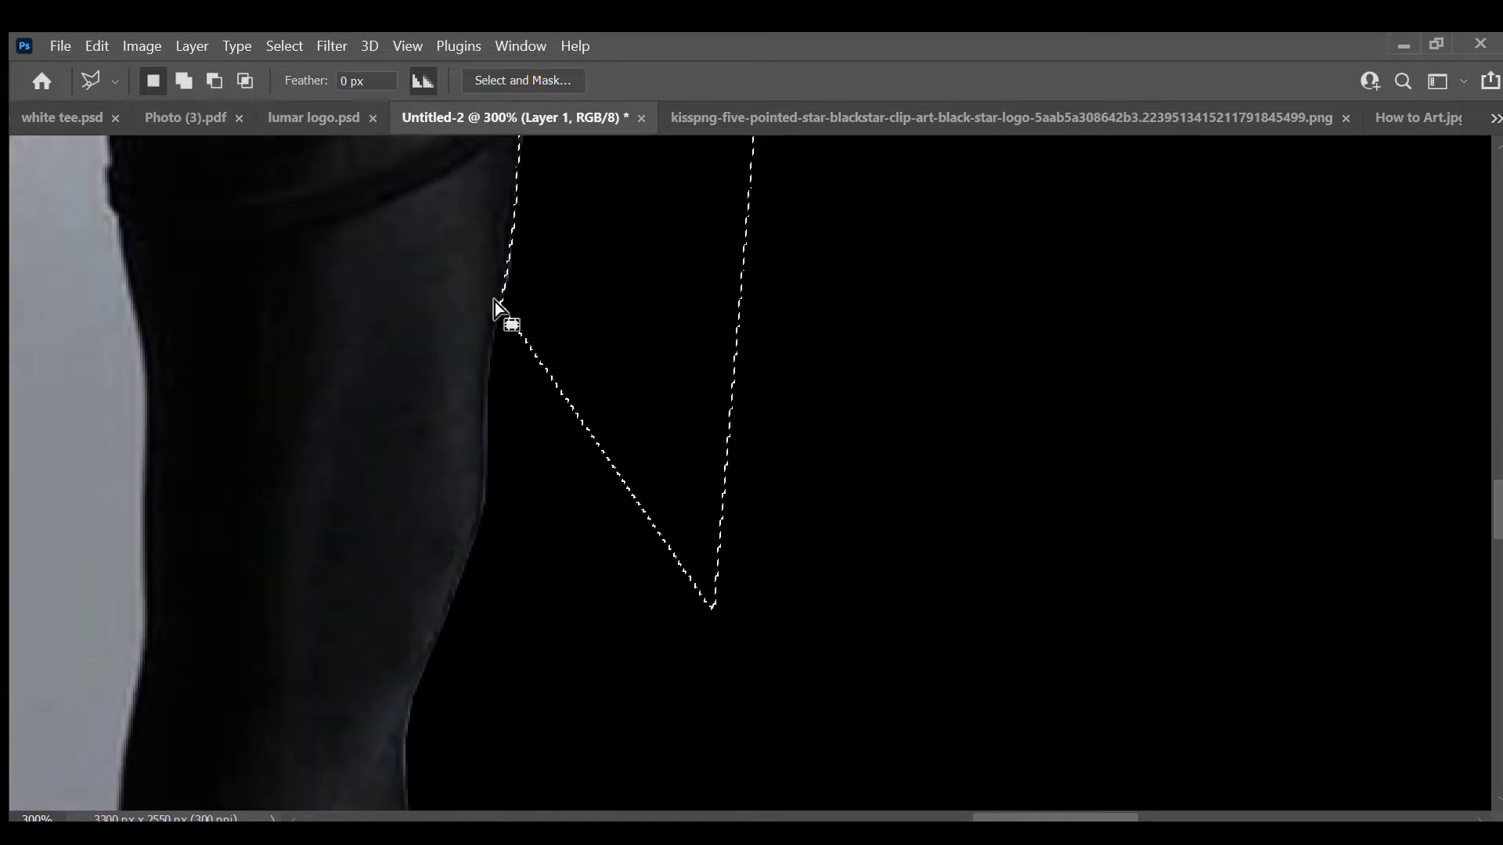
scroll(537, 591, "down", 10)
Step: Finish tracing the boot sole and close the selection around the backdrop
left_click_drag(386, 547, 631, 548)
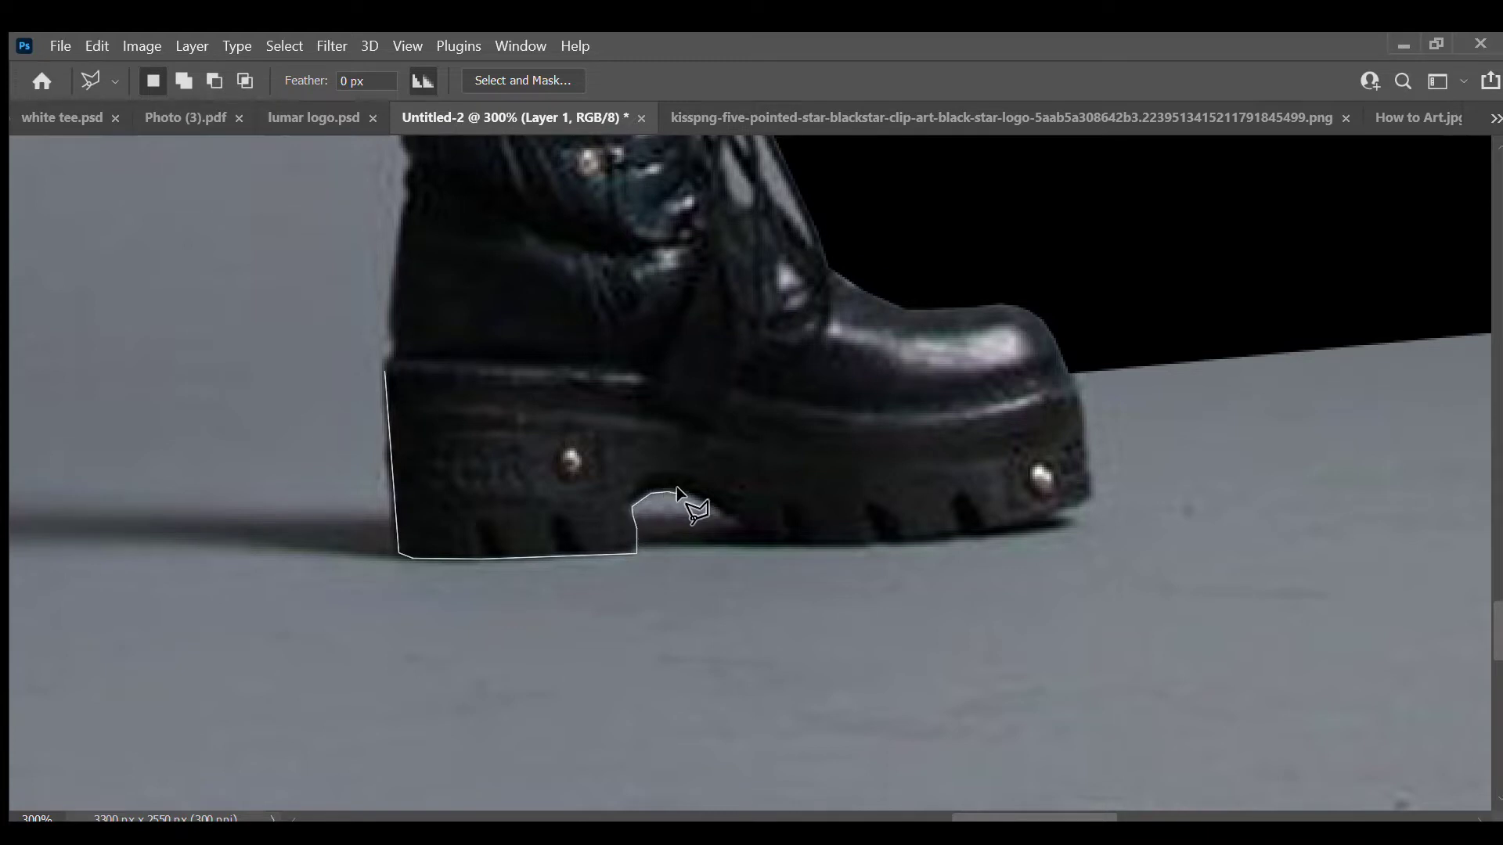
mouse_move(676, 486)
left_mouse_down()
mouse_move(753, 537)
mouse_move(791, 520)
left_mouse_up()
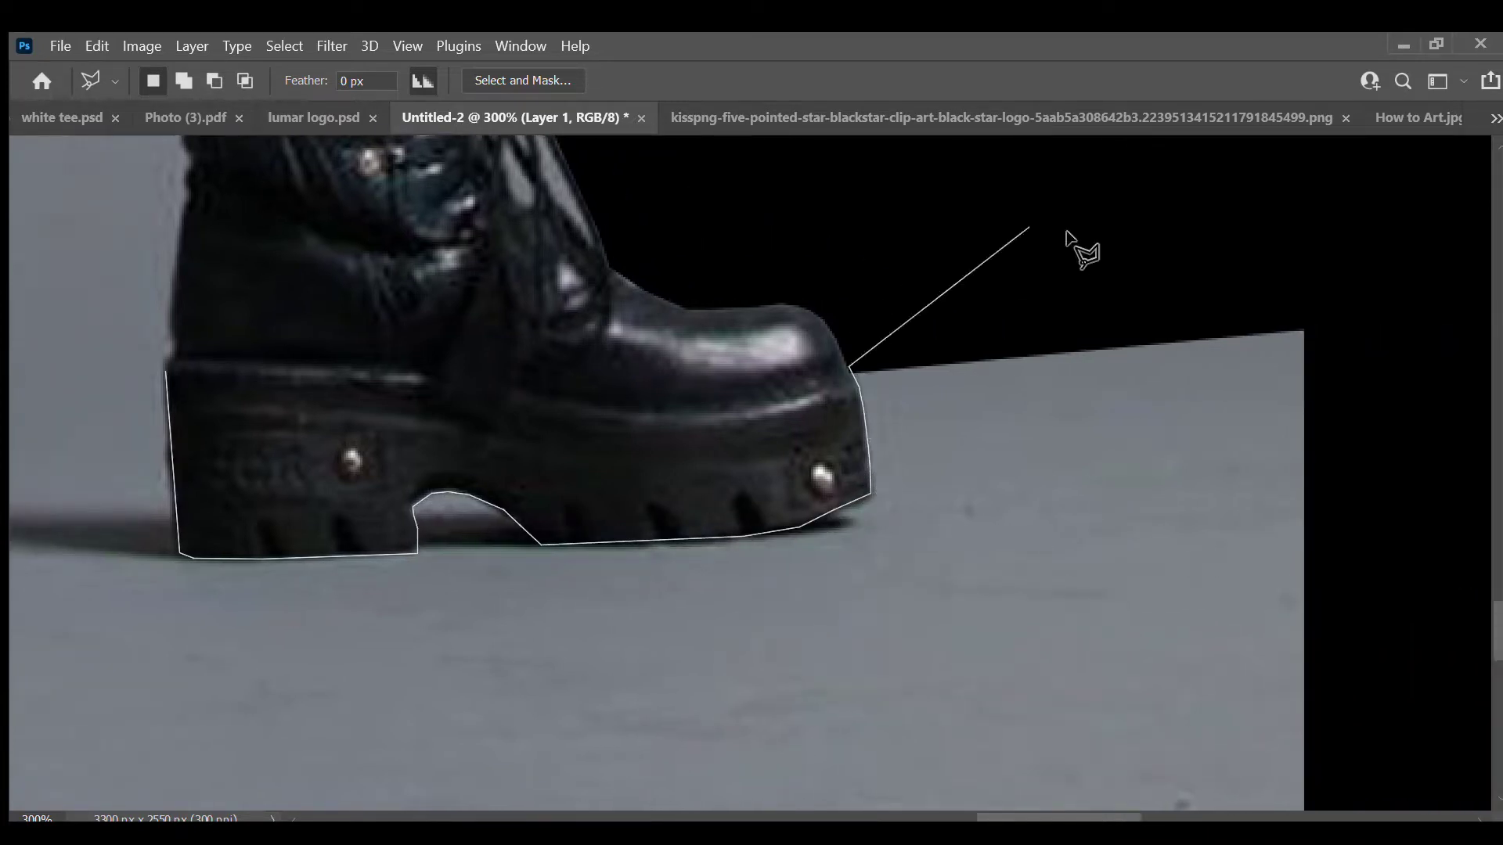
left_click(971, 149)
left_click(944, 722)
left_click(16, 598)
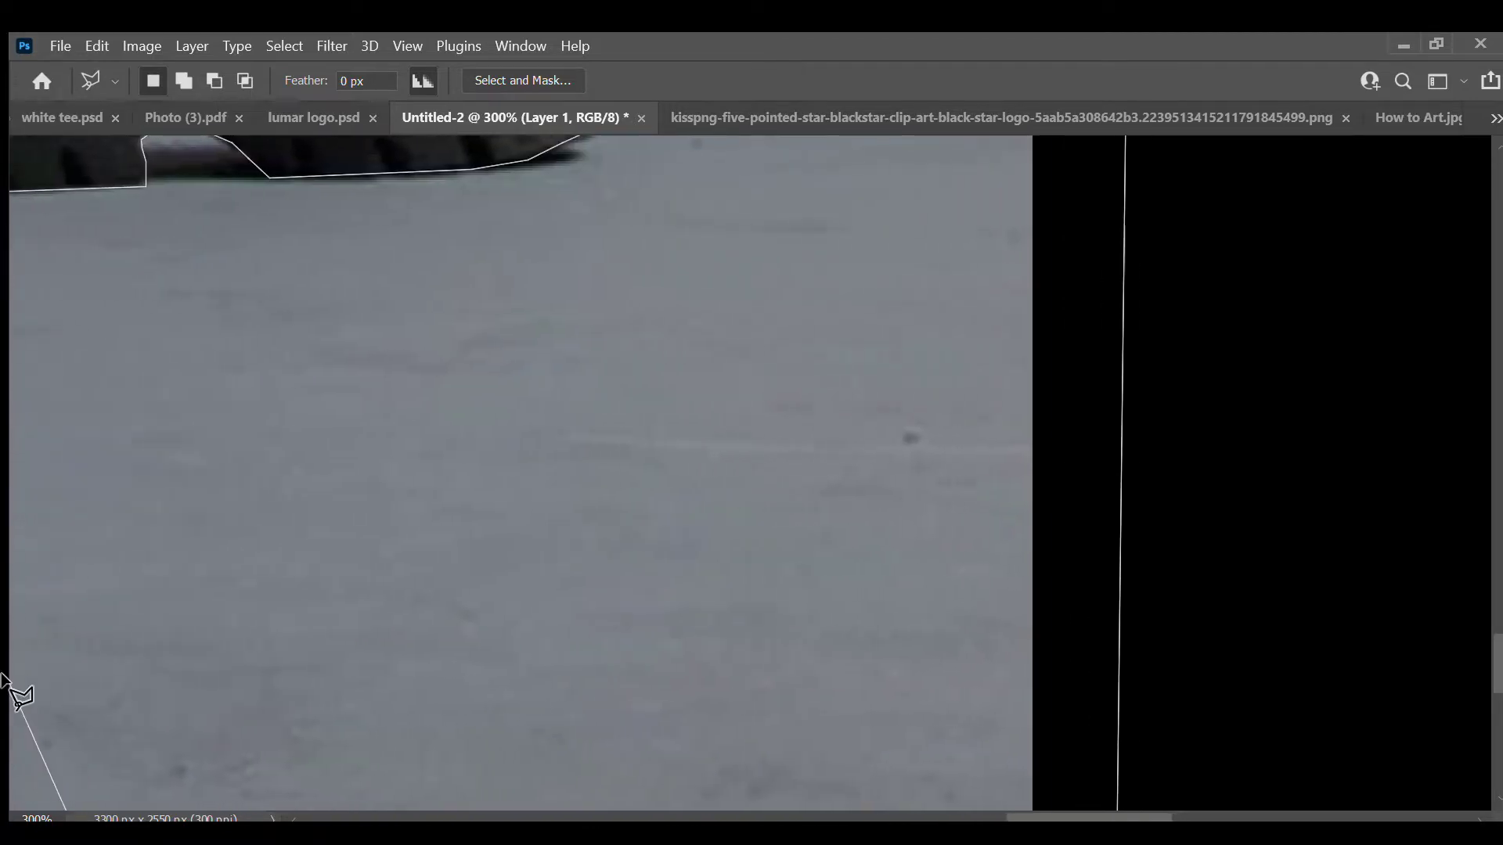
scroll(167, 437, "up", 5)
double_click(166, 437)
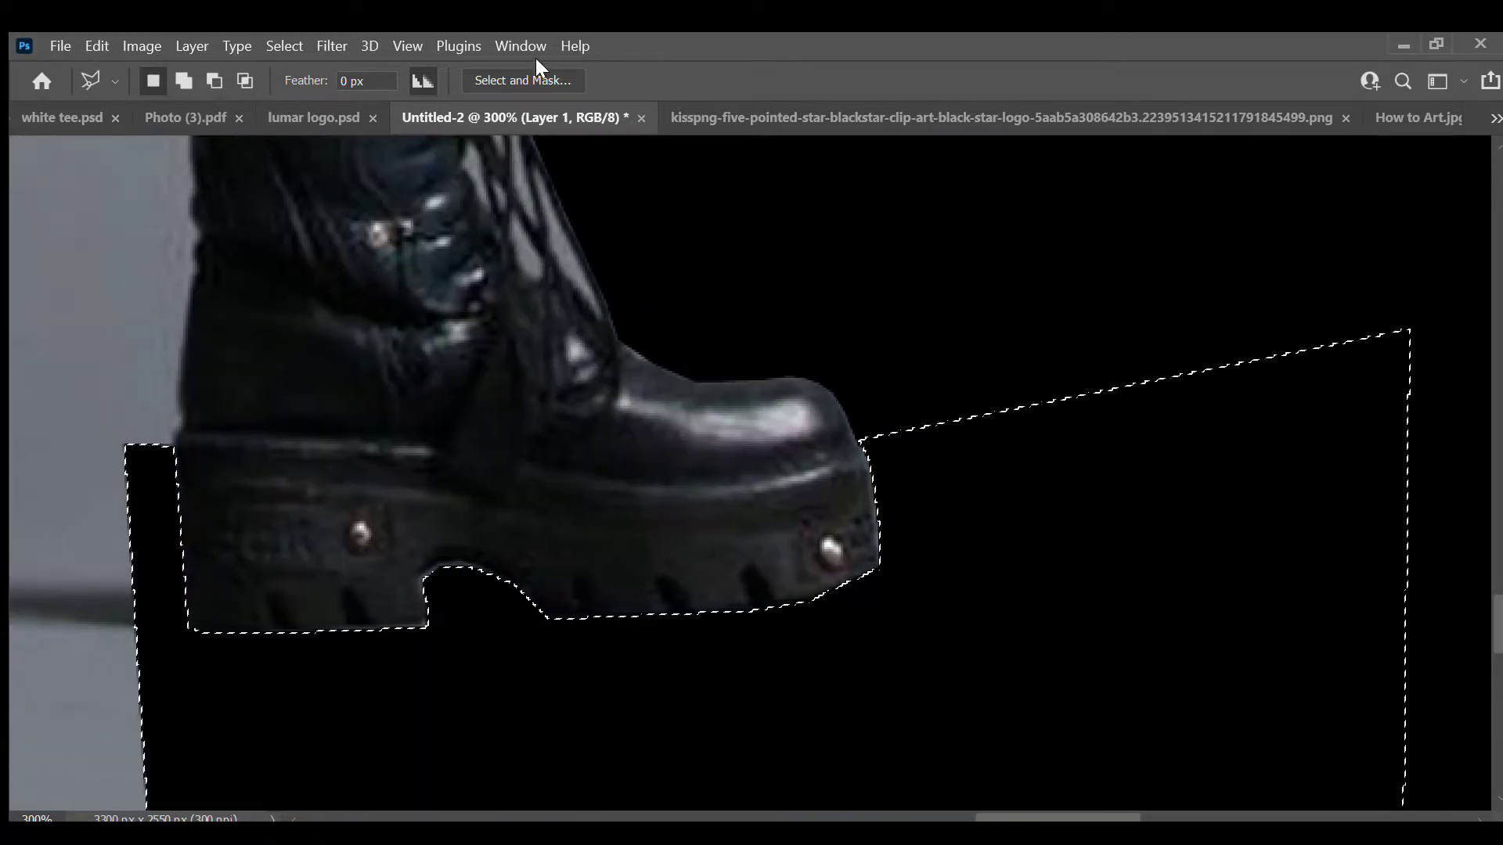
Step: Select the floor triangle between the legs, fill it black, and deselect
scroll(520, 537, "down", 5)
scroll(520, 546, "up", 2)
left_click(703, 194)
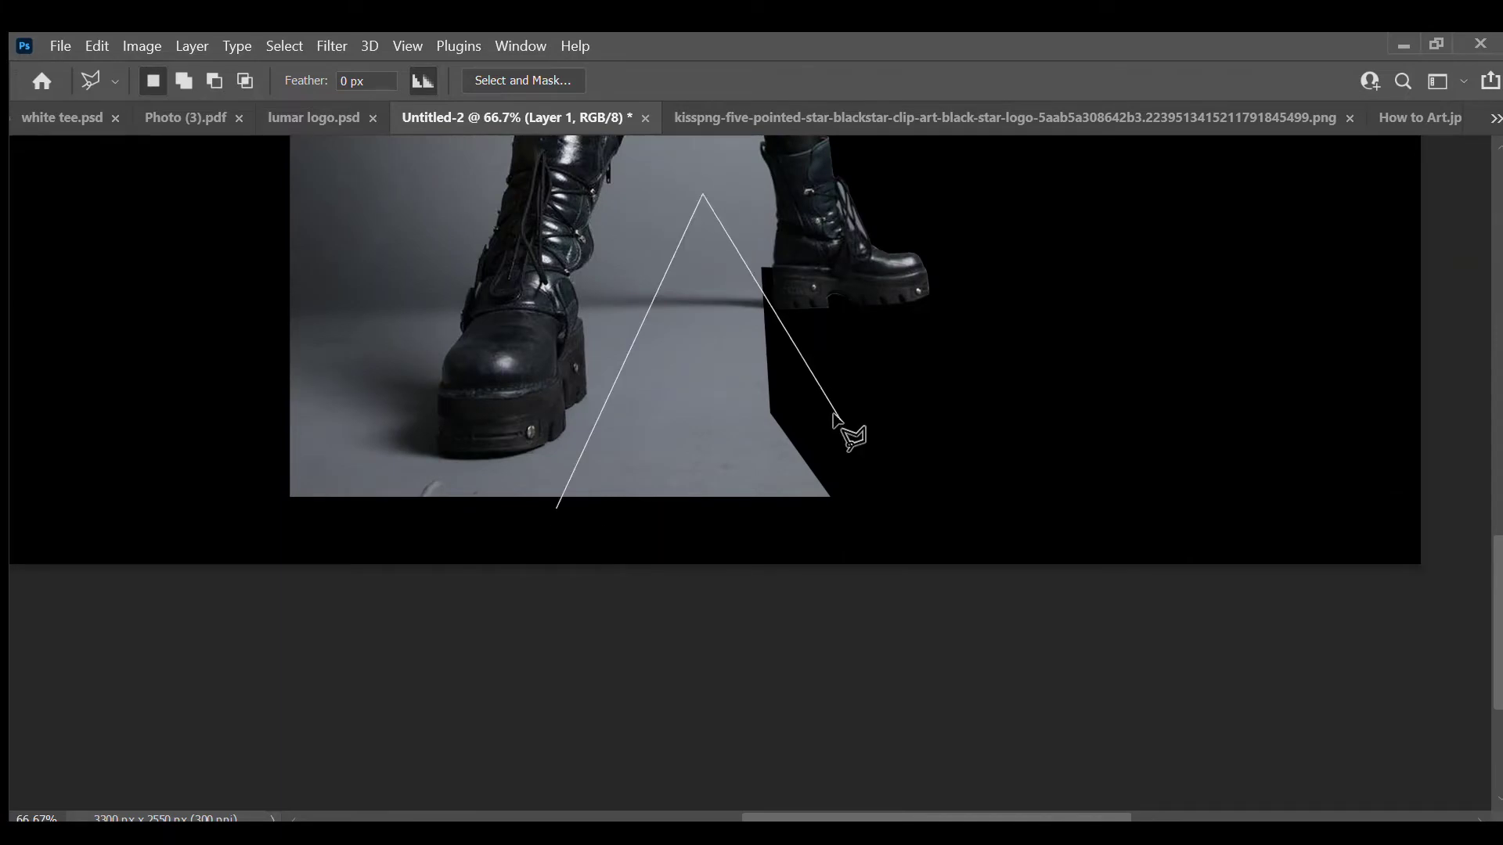
left_click(832, 422)
left_click(832, 564)
left_click(523, 552)
key("Delete")
key("ctrl+d")
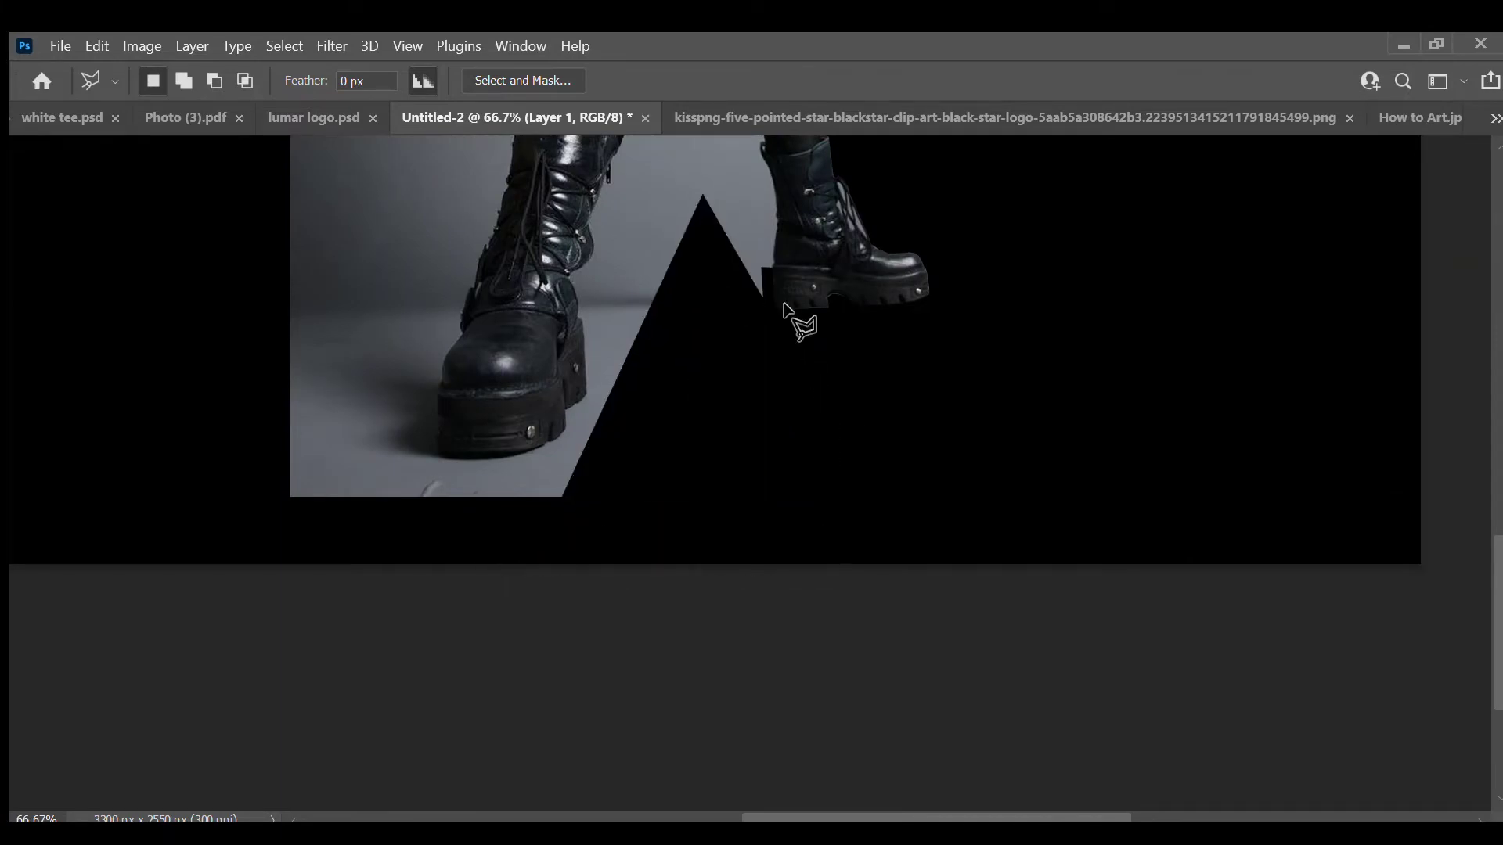
Step: Outline the floor area left of the front boot and fill it black
left_click(432, 497)
left_click(396, 276)
left_click(167, 296)
scroll(243, 567, "down", 5)
left_click(243, 567)
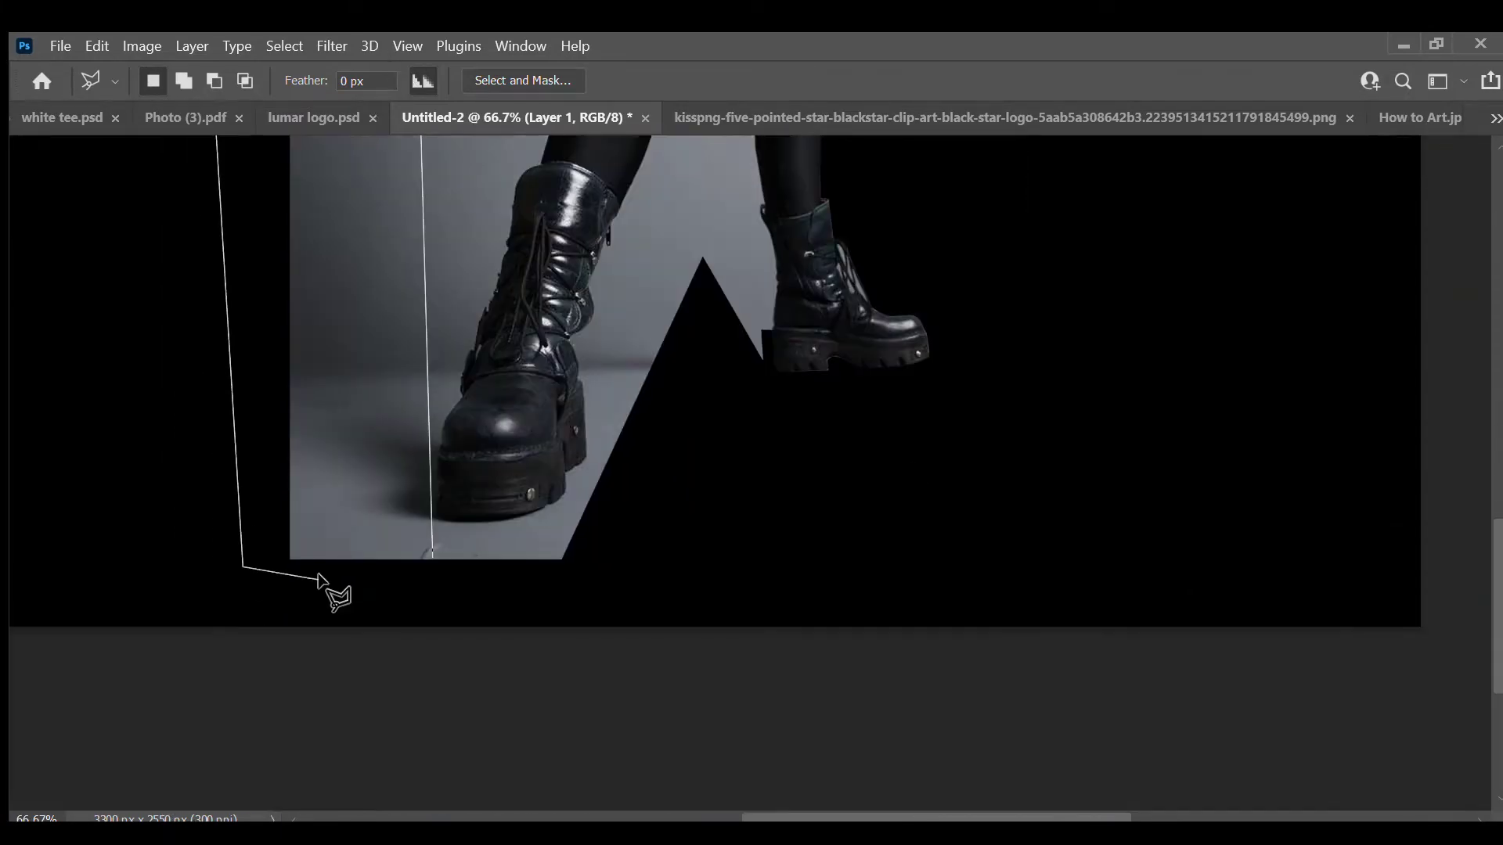
left_click(433, 559)
key("Delete")
Step: Start an edge-snapping Magnetic Lasso outline at the front boot
scroll(470, 336, "up", 5)
scroll(393, 622, "down", 5)
scroll(407, 562, "up", 3)
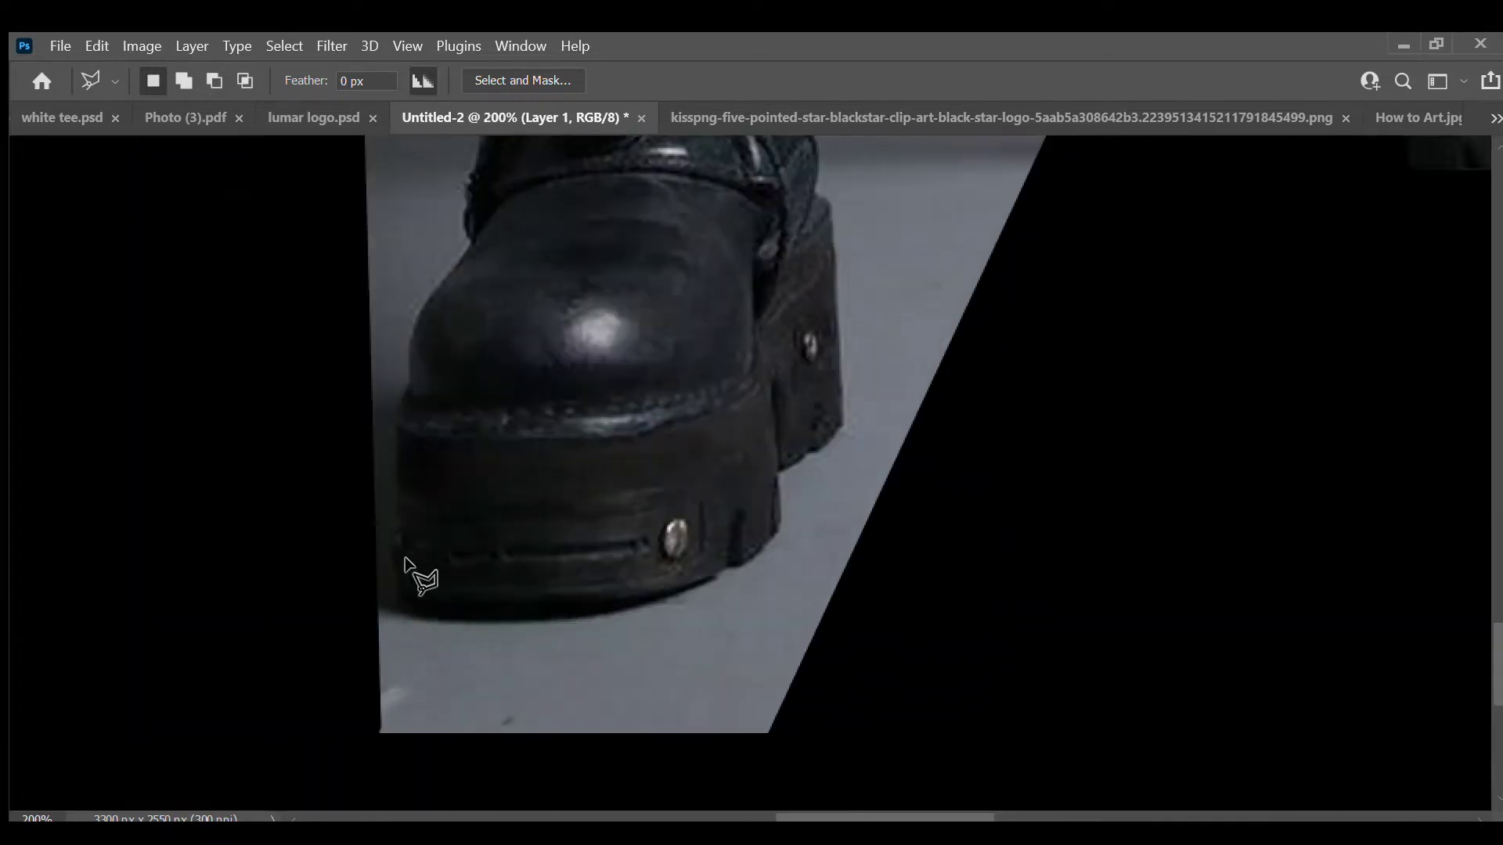
left_click(396, 588)
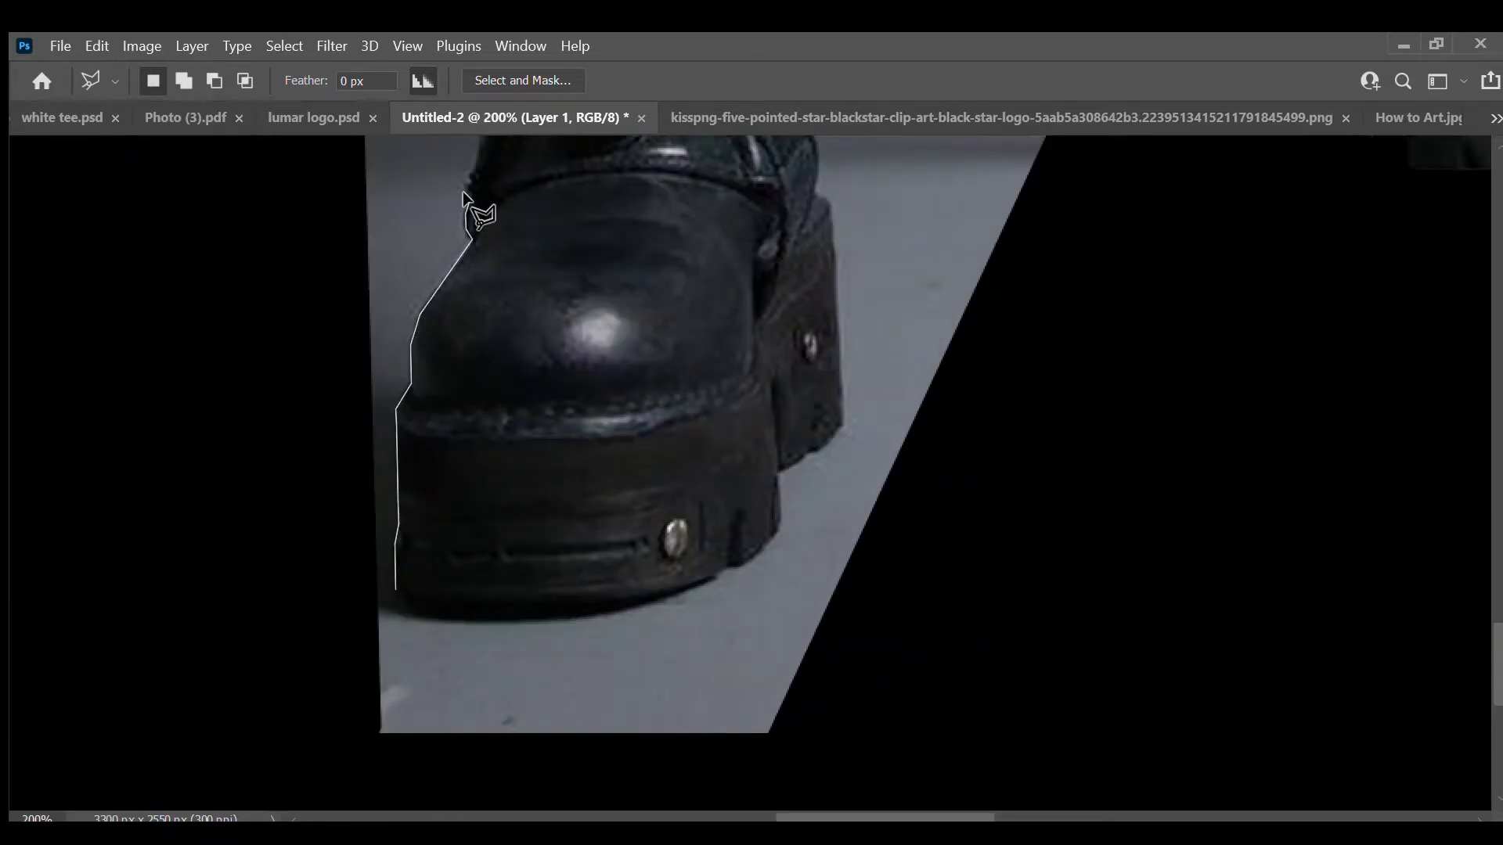
Step: Trace the Magnetic Lasso up the front leg, holster and hip toward the waist
scroll(486, 329, "up", 3)
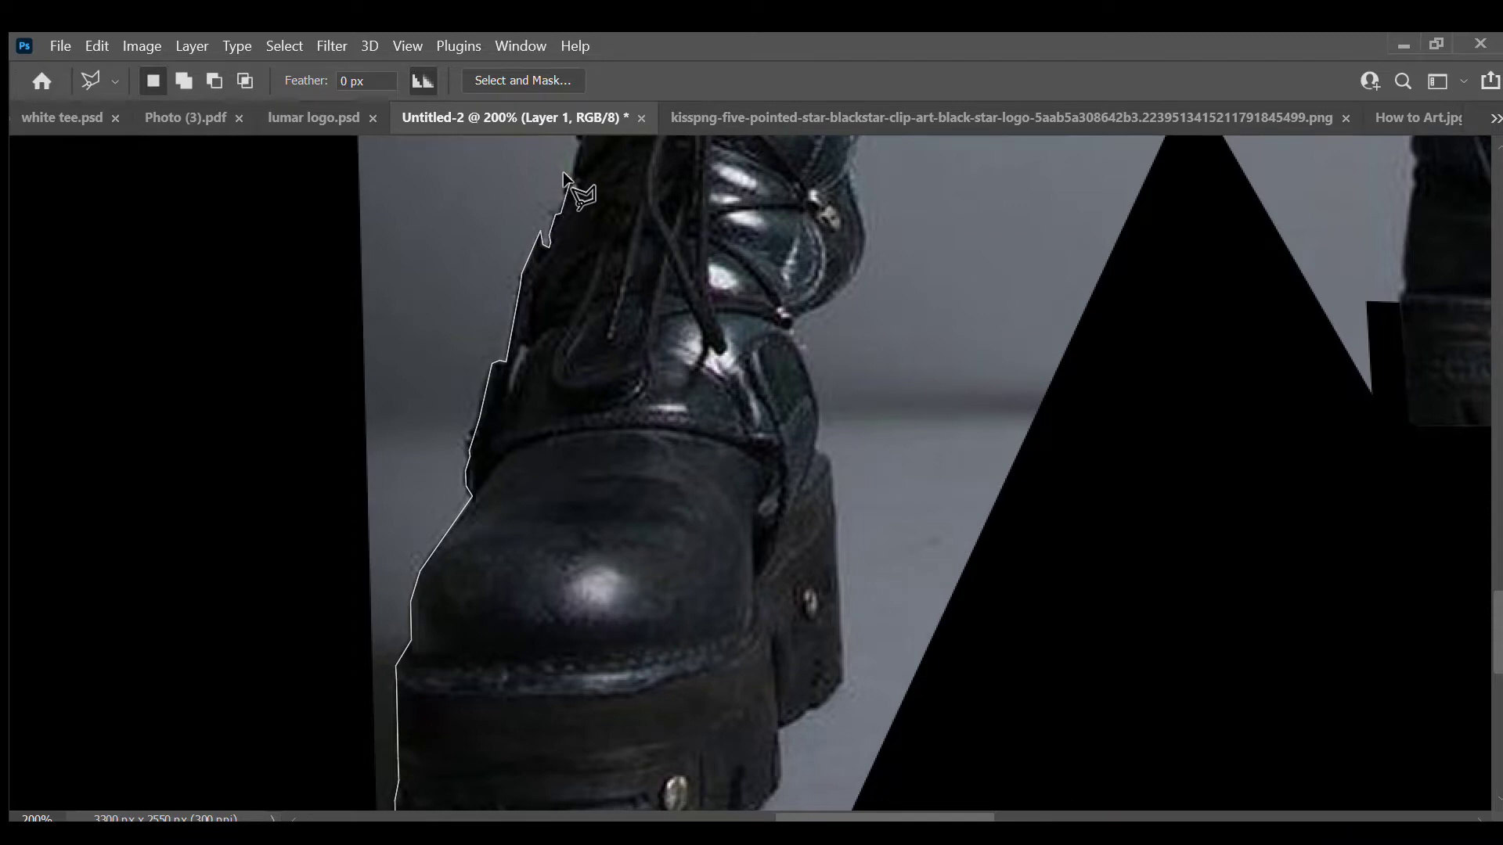
scroll(561, 177, "up", 2)
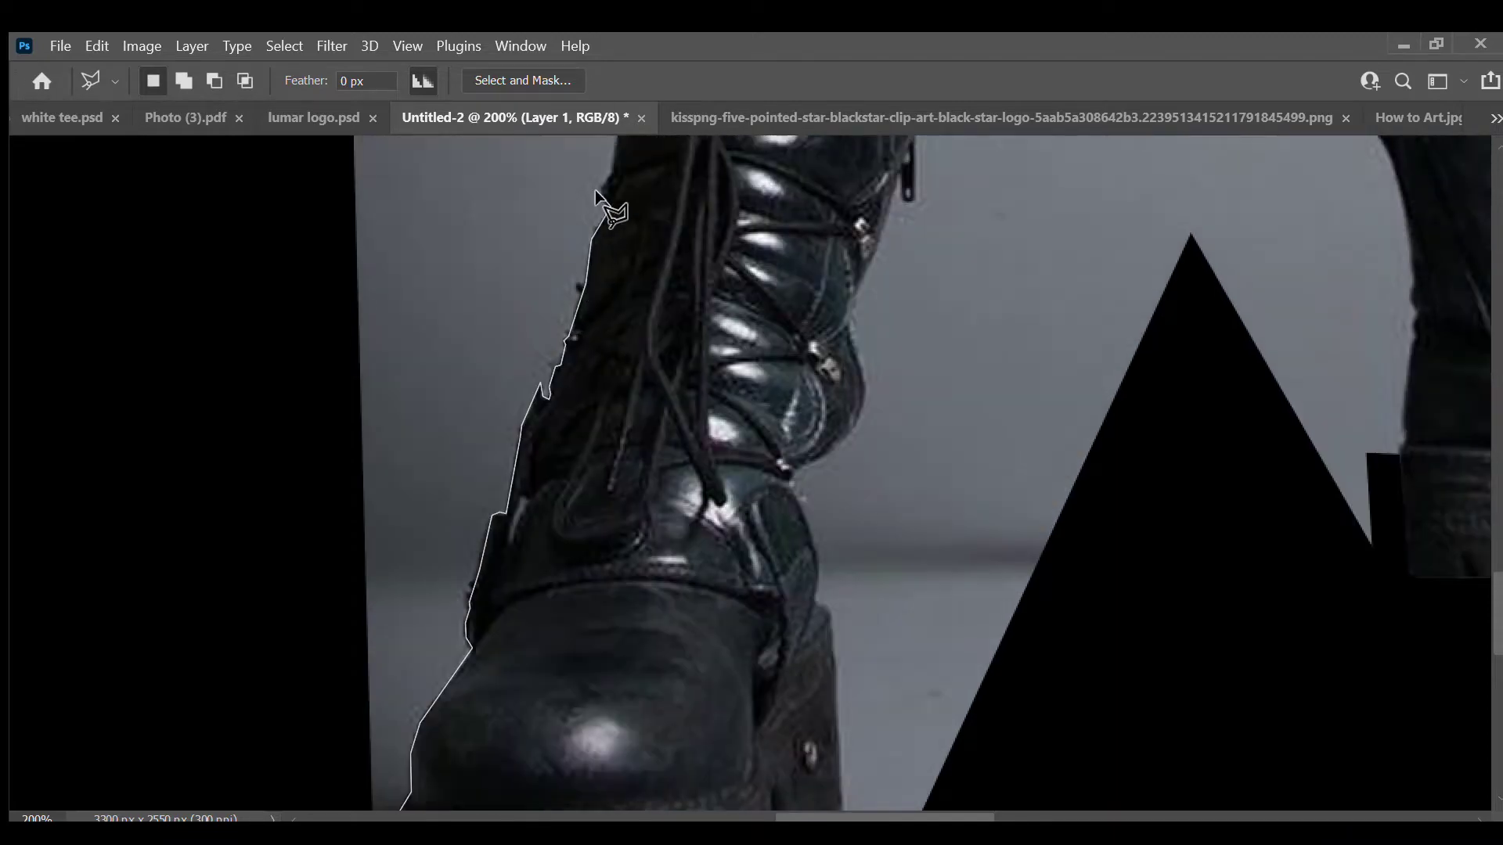
scroll(618, 196, "up", 3)
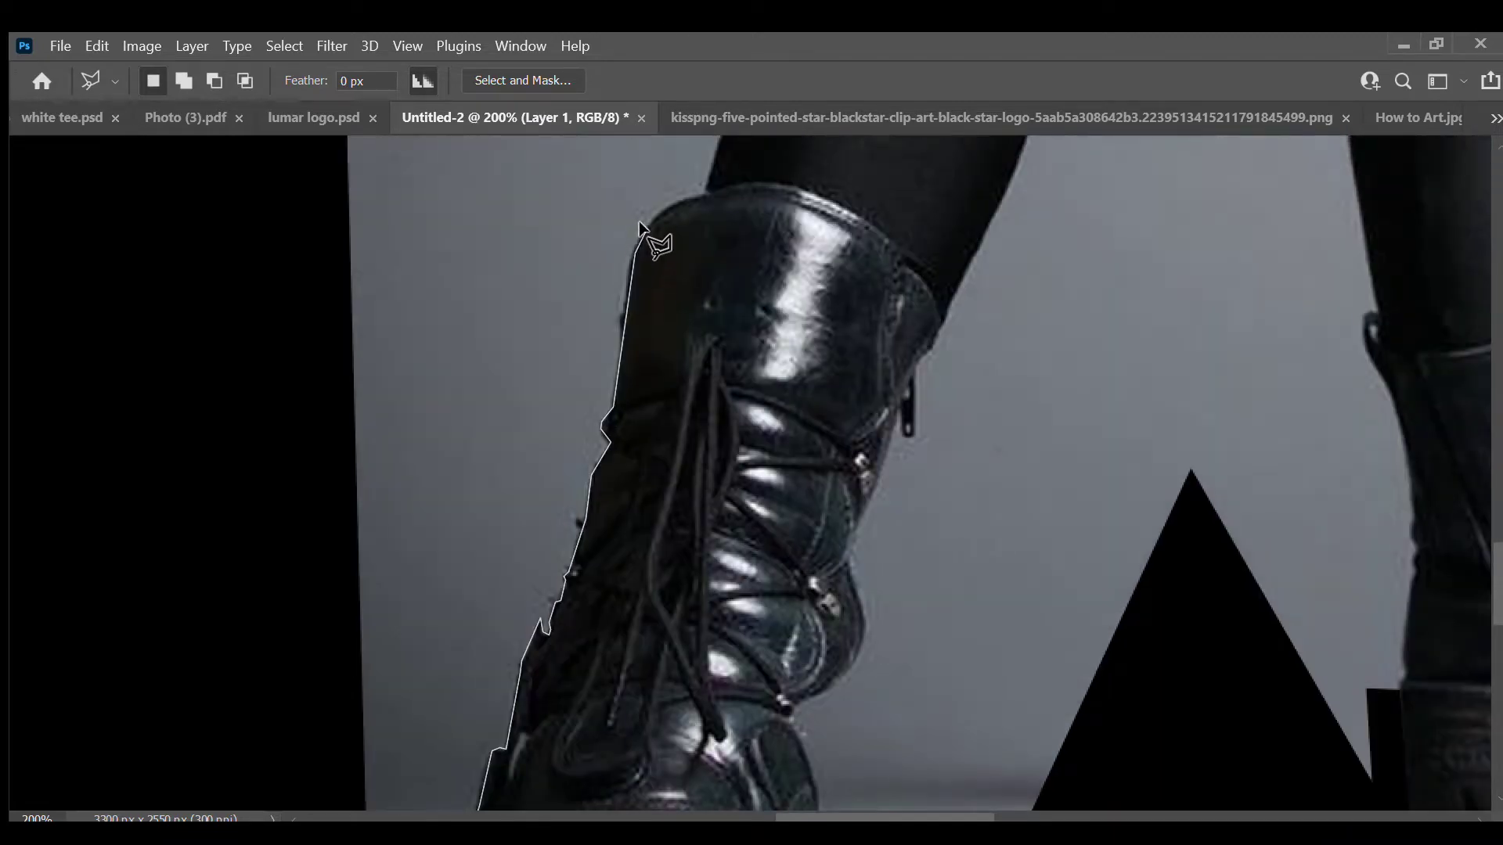
scroll(685, 210, "up", 3)
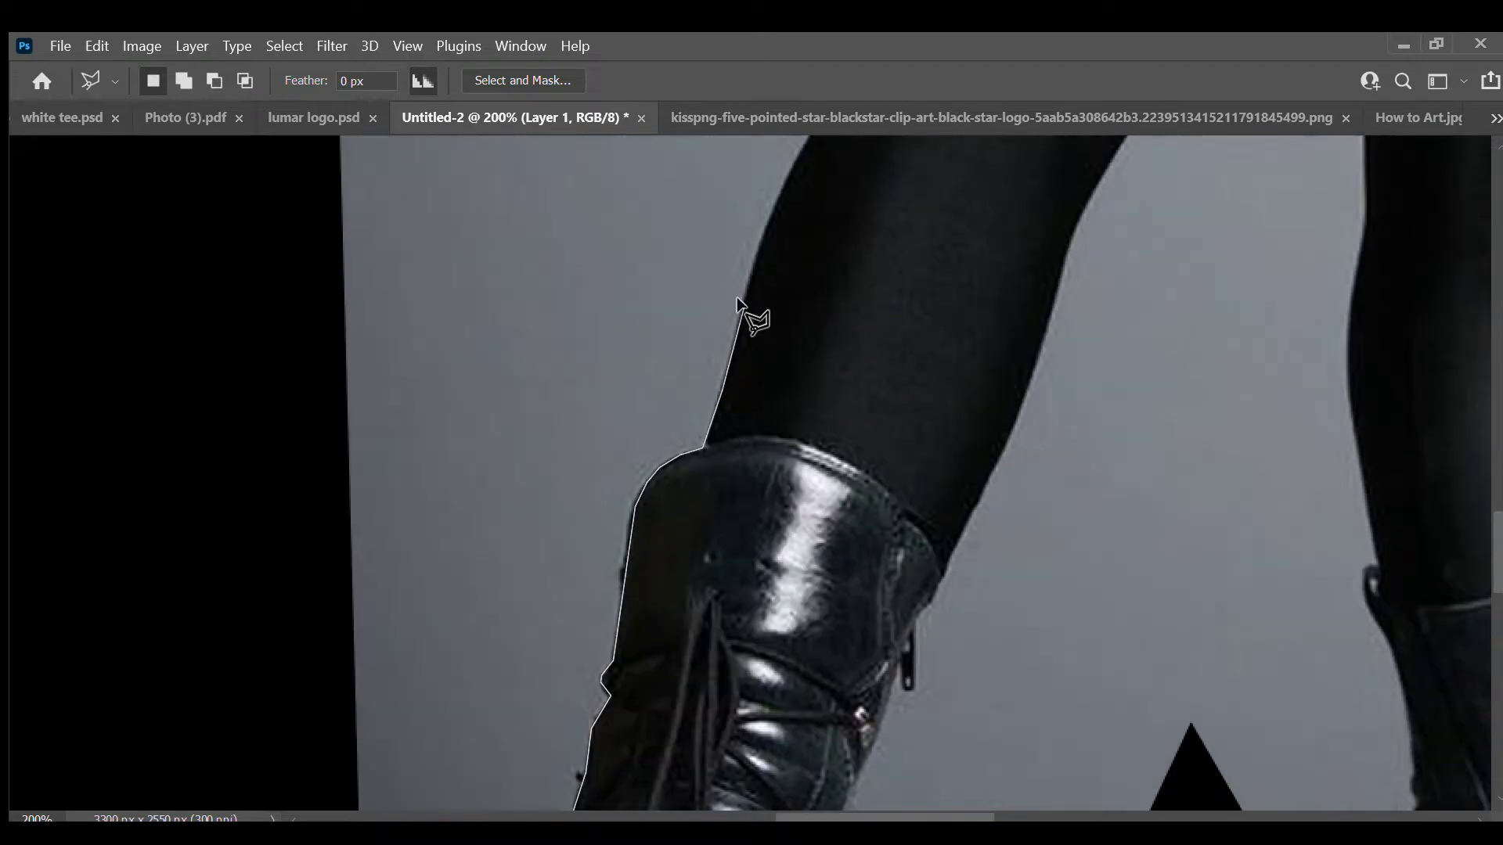
scroll(782, 266, "up", 3)
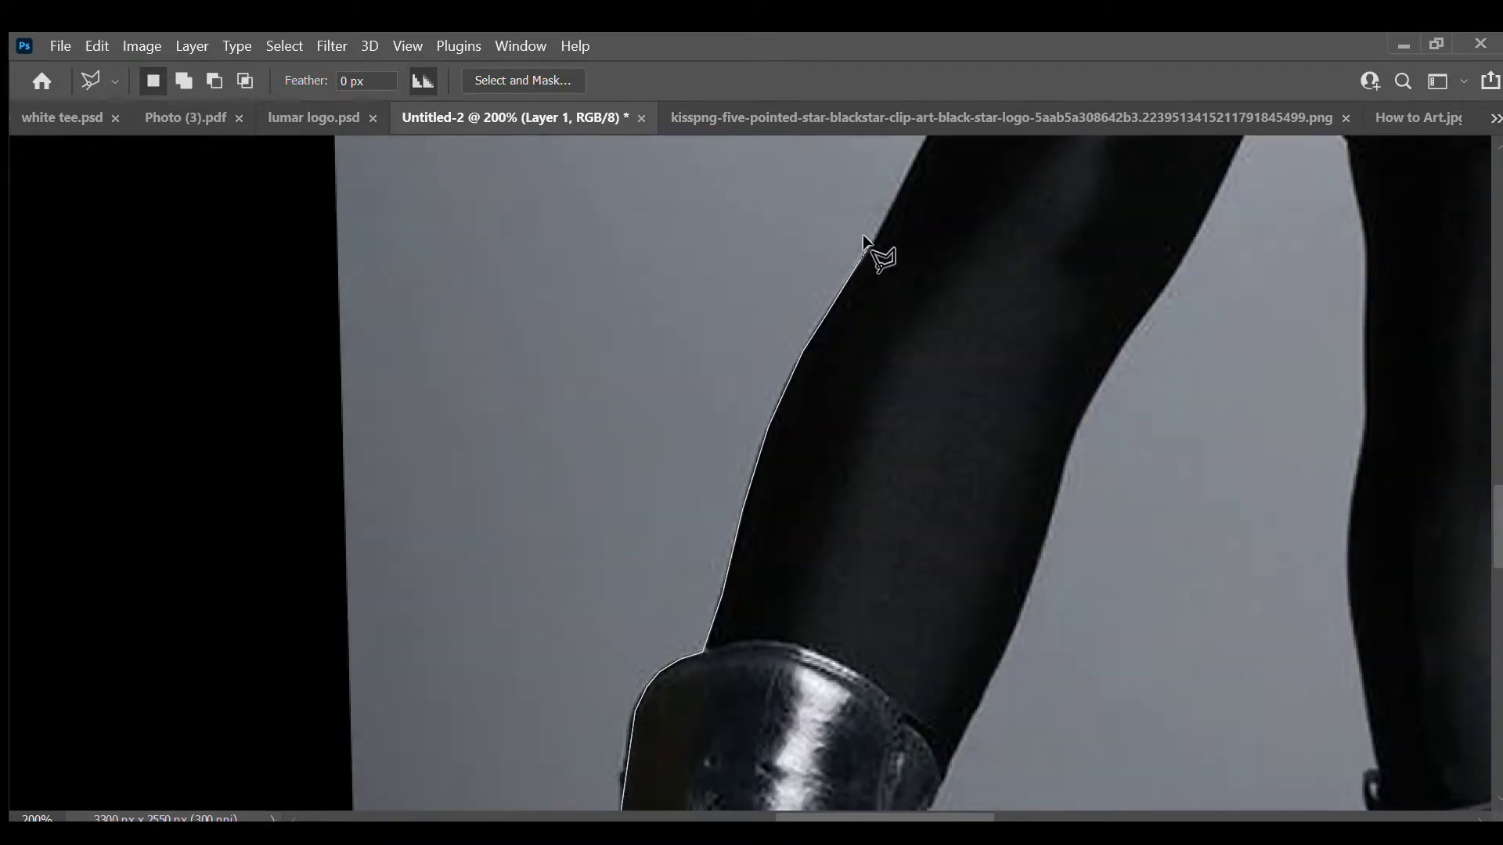
scroll(900, 274, "up", 3)
scroll(978, 251, "up", 1)
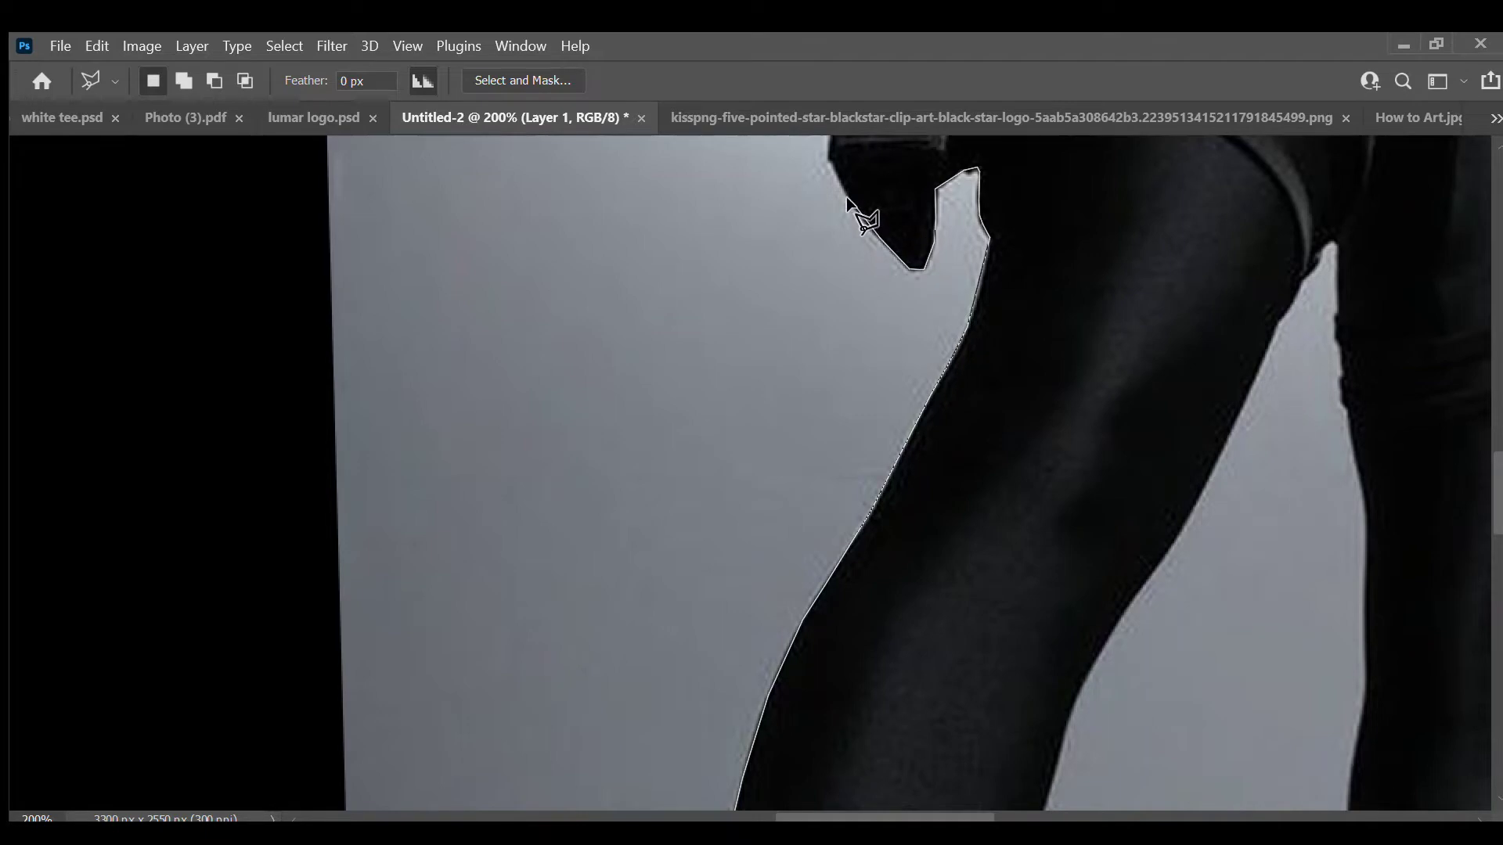
scroll(848, 200, "up", 2)
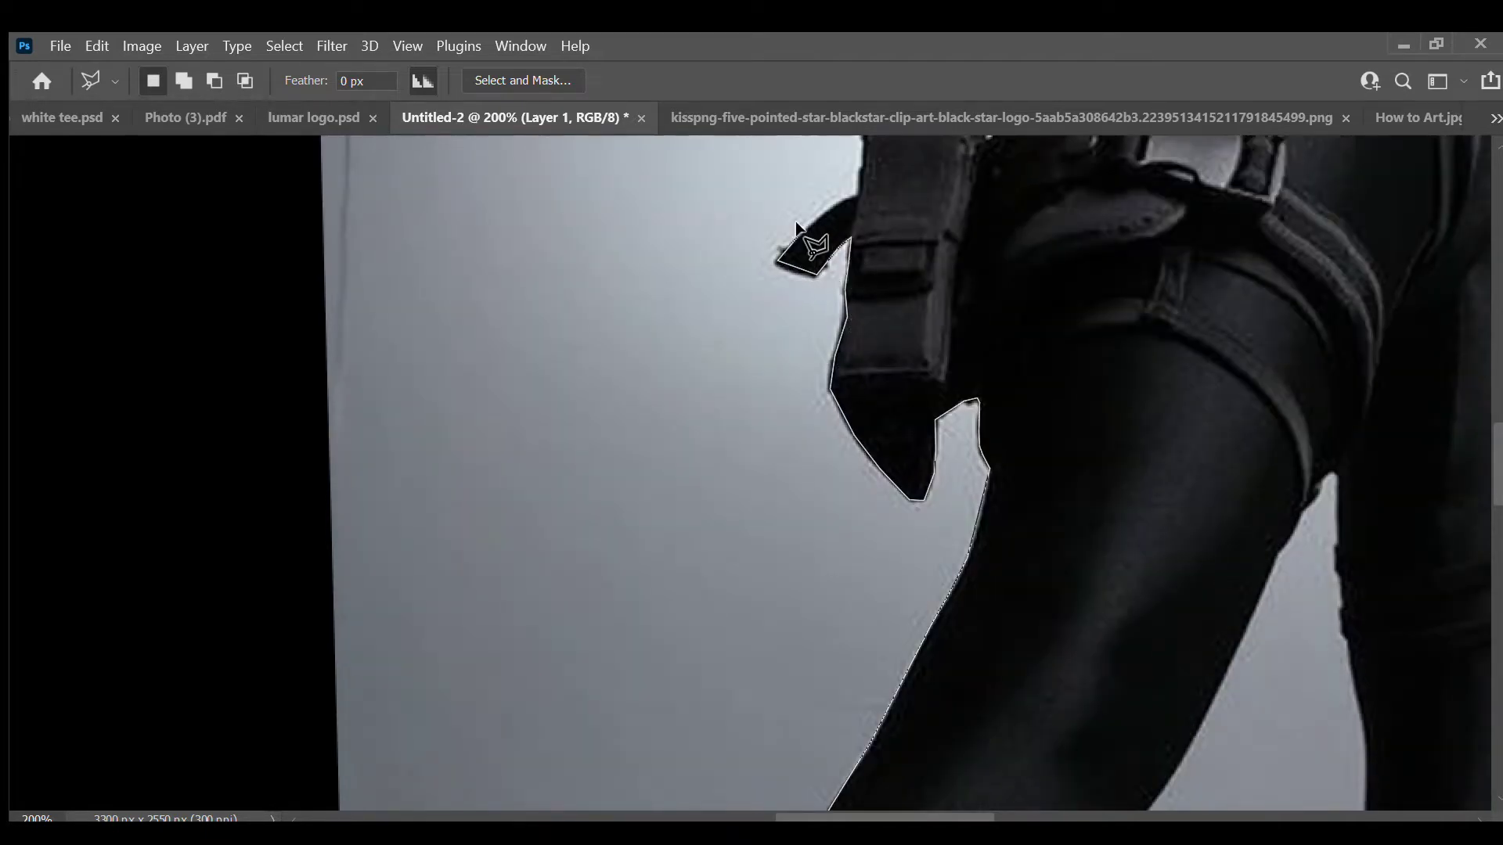
scroll(844, 181, "up", 2)
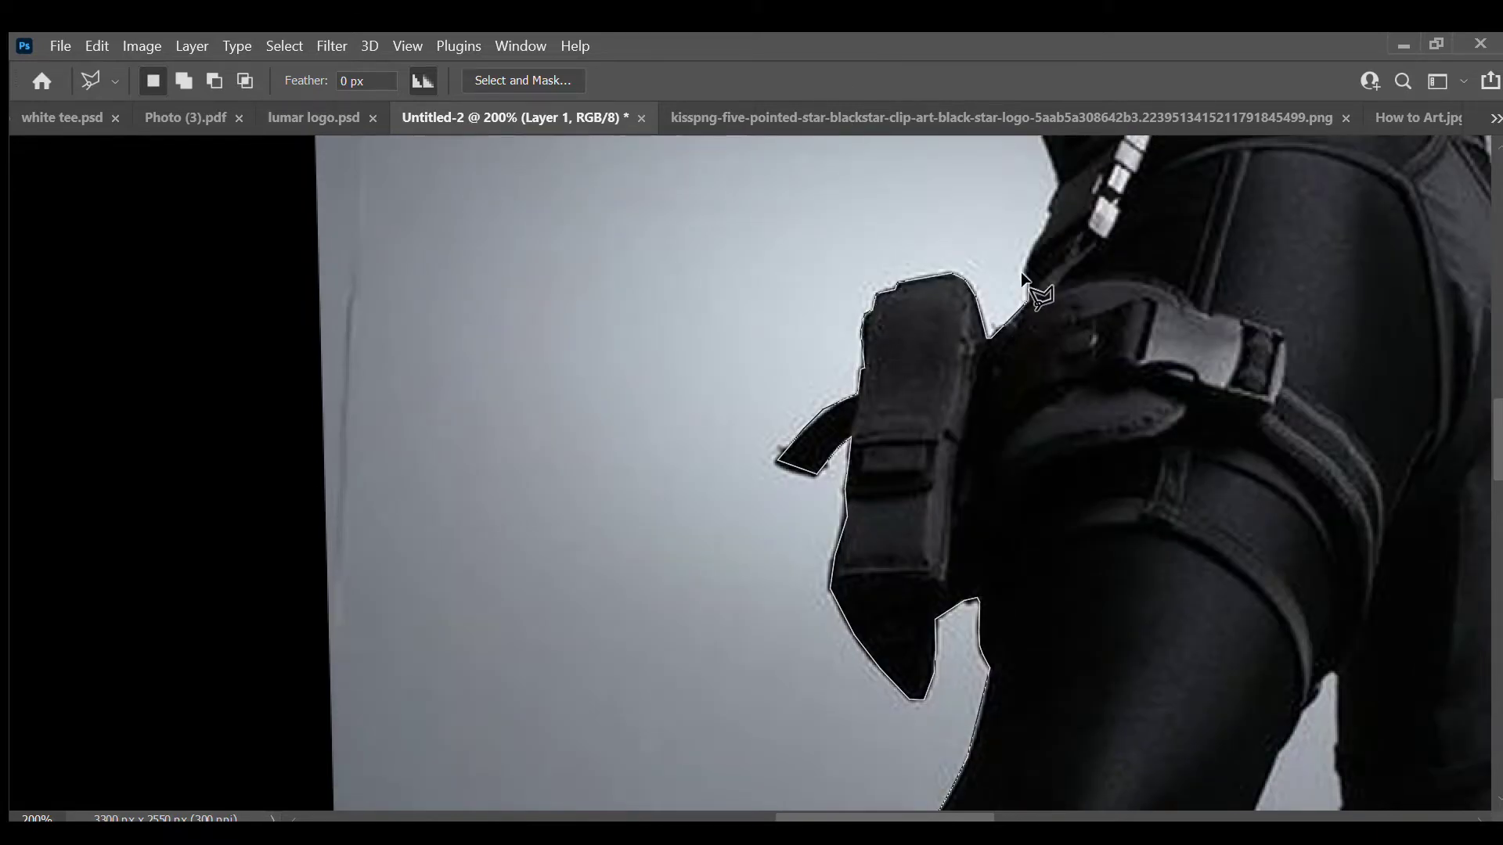
left_click_drag(1016, 263, 734, 641)
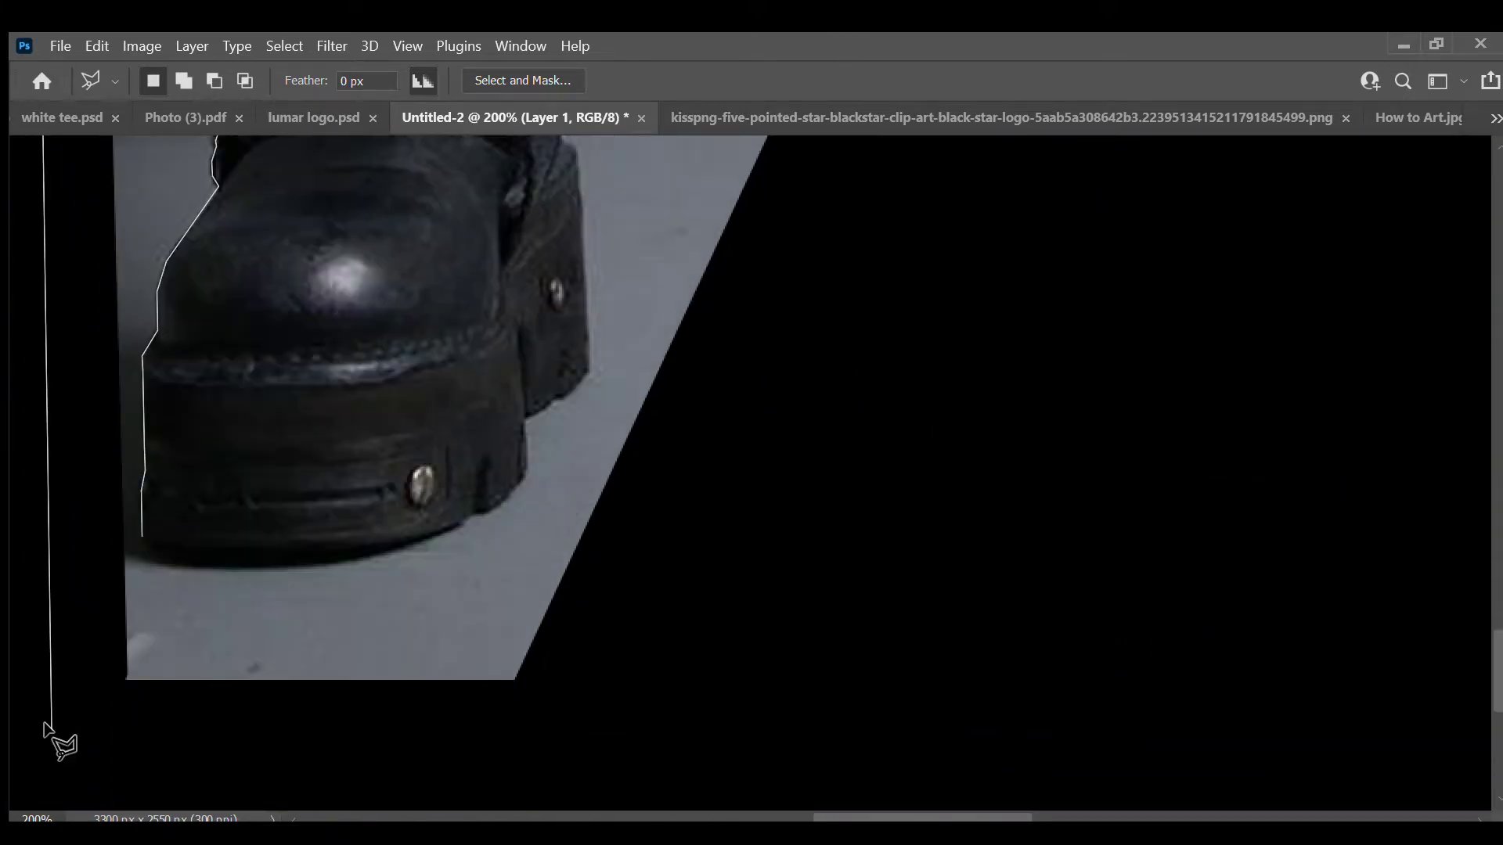
Step: Add corner points below the front boot to wrap the outline around its base
left_click(51, 732)
left_click(164, 736)
left_click(280, 687)
left_click(134, 537)
Step: Outline the ceiling background left of the woman's head and close the selection
scroll(537, 402, "up", 5)
scroll(537, 402, "up", 5)
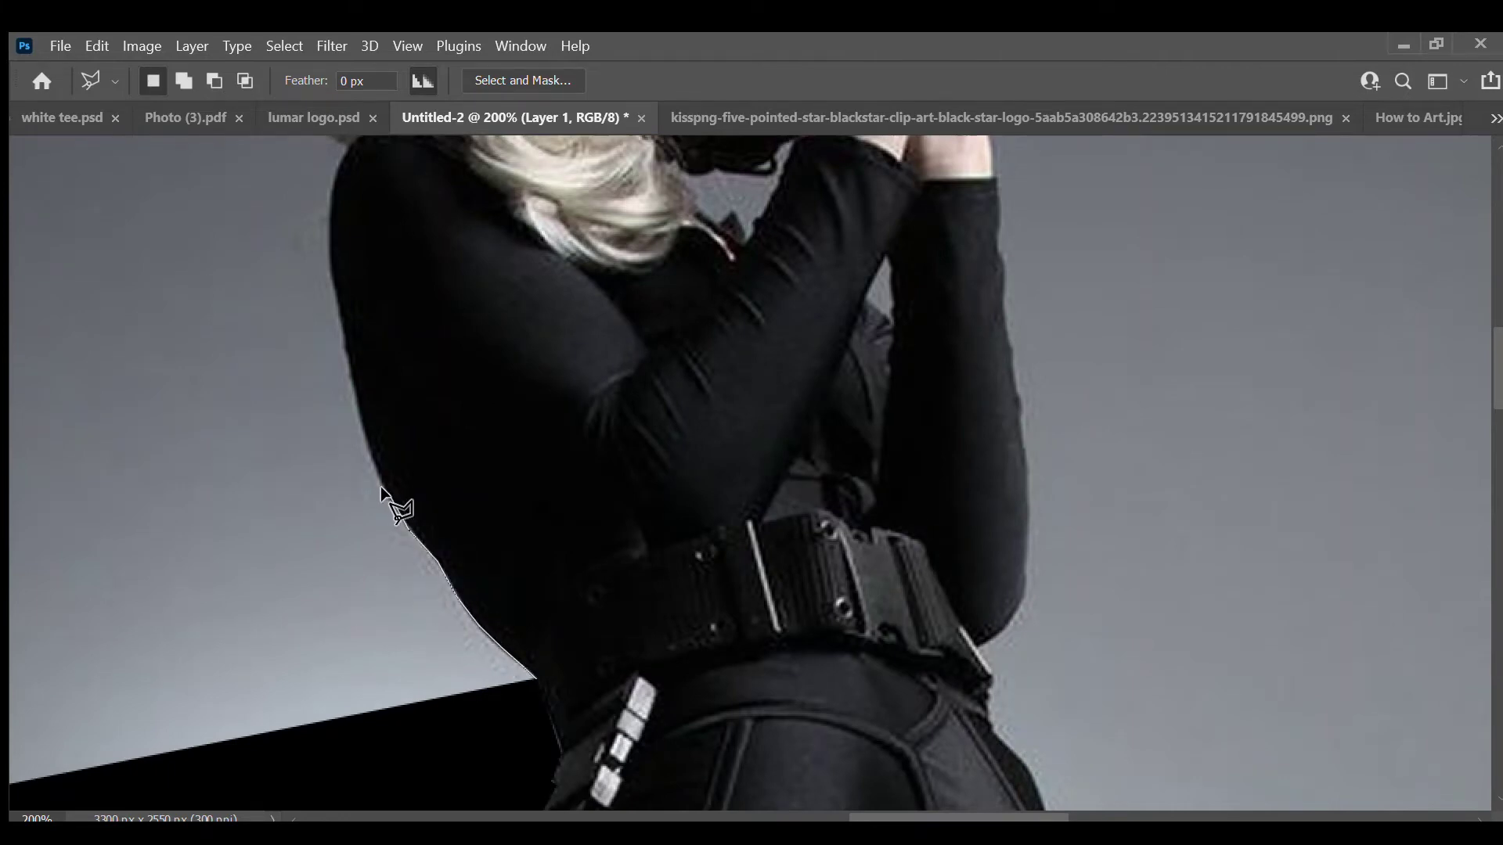
scroll(332, 664, "up", 5)
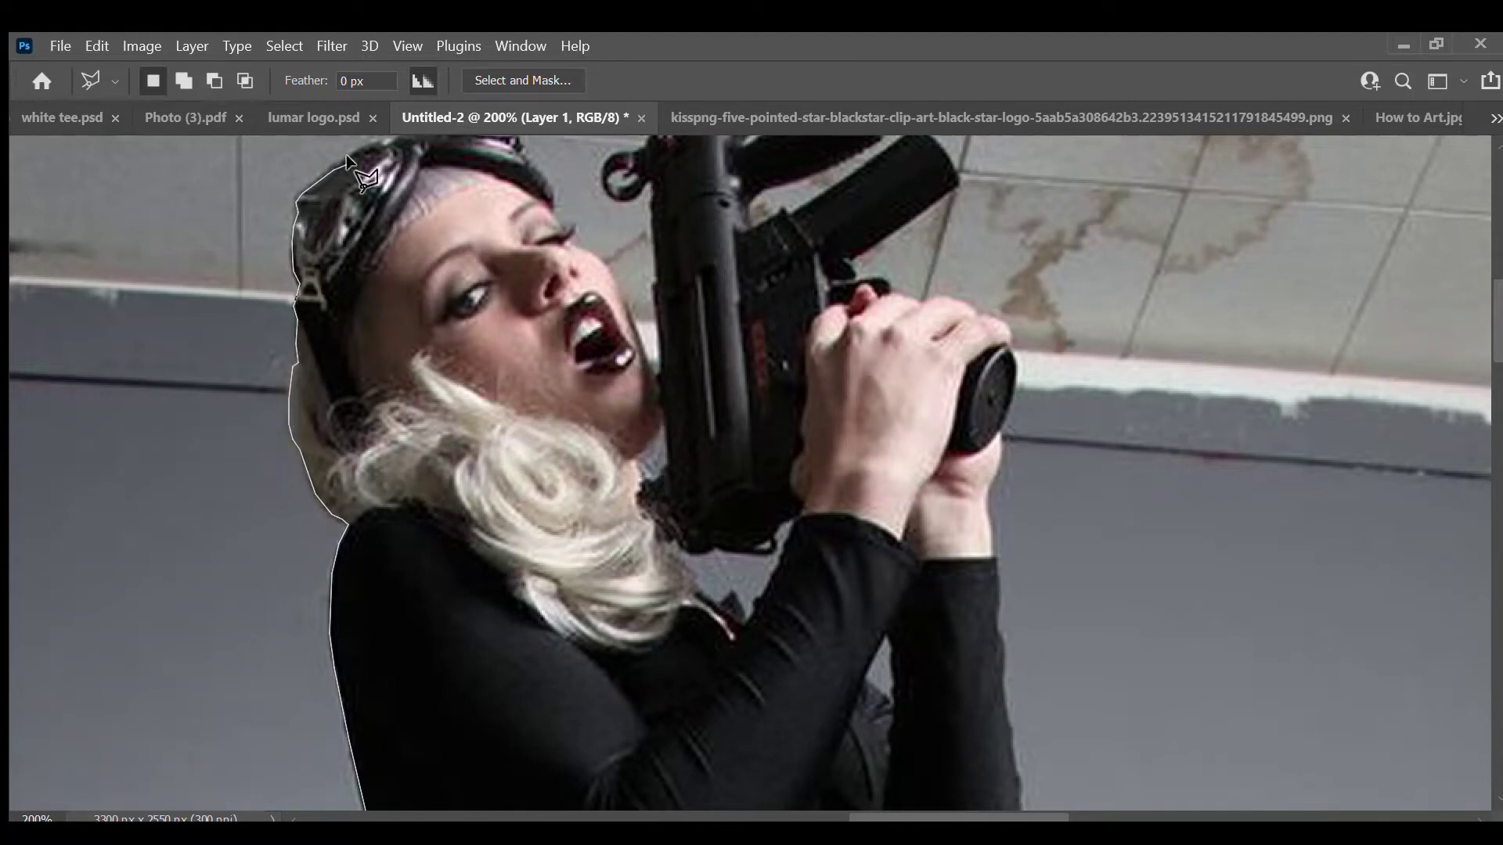
scroll(346, 153, "up", 4)
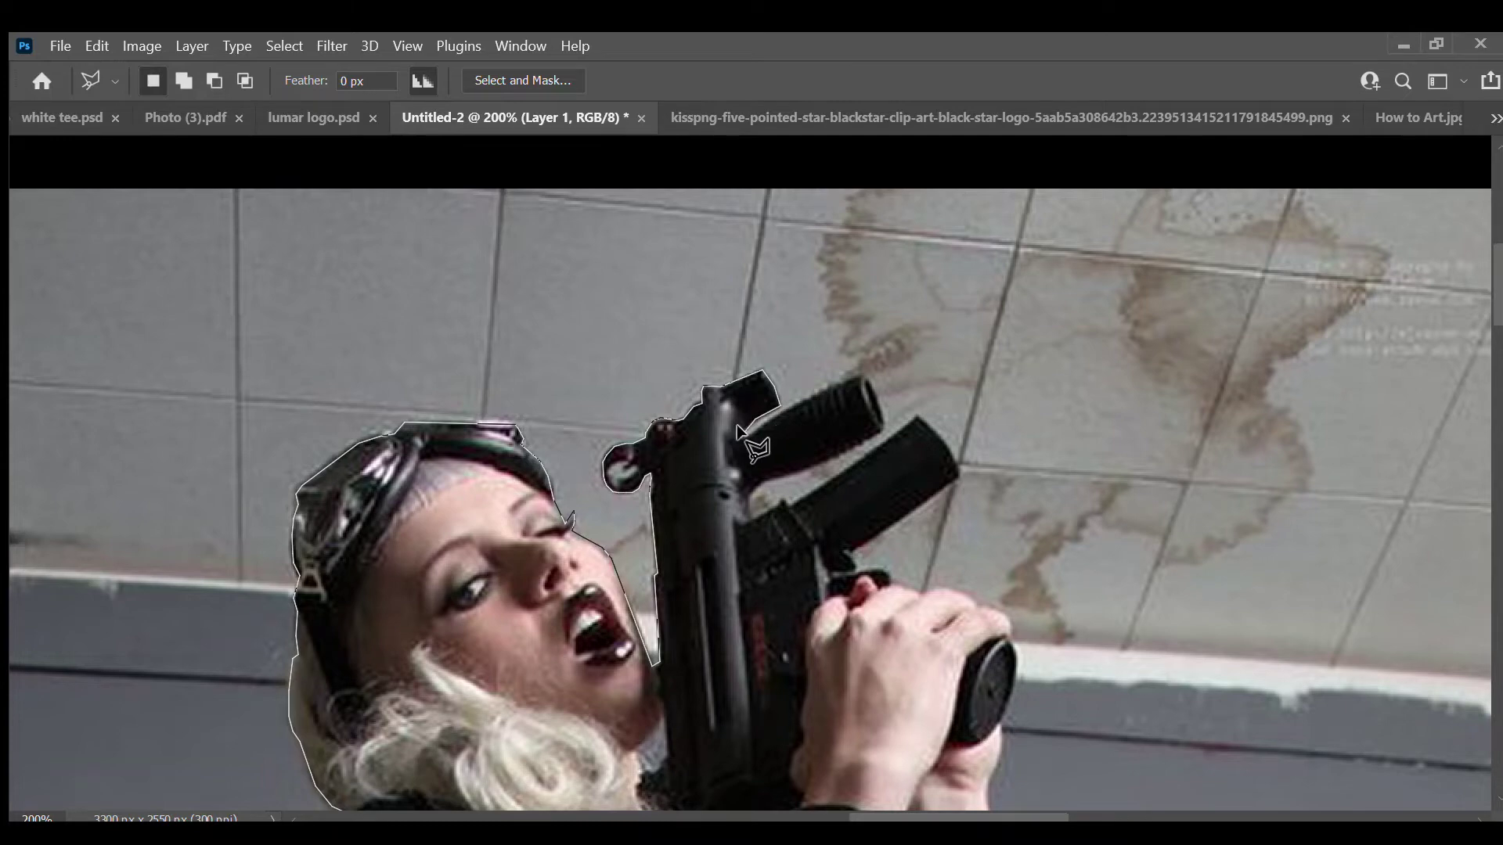
left_click(904, 156)
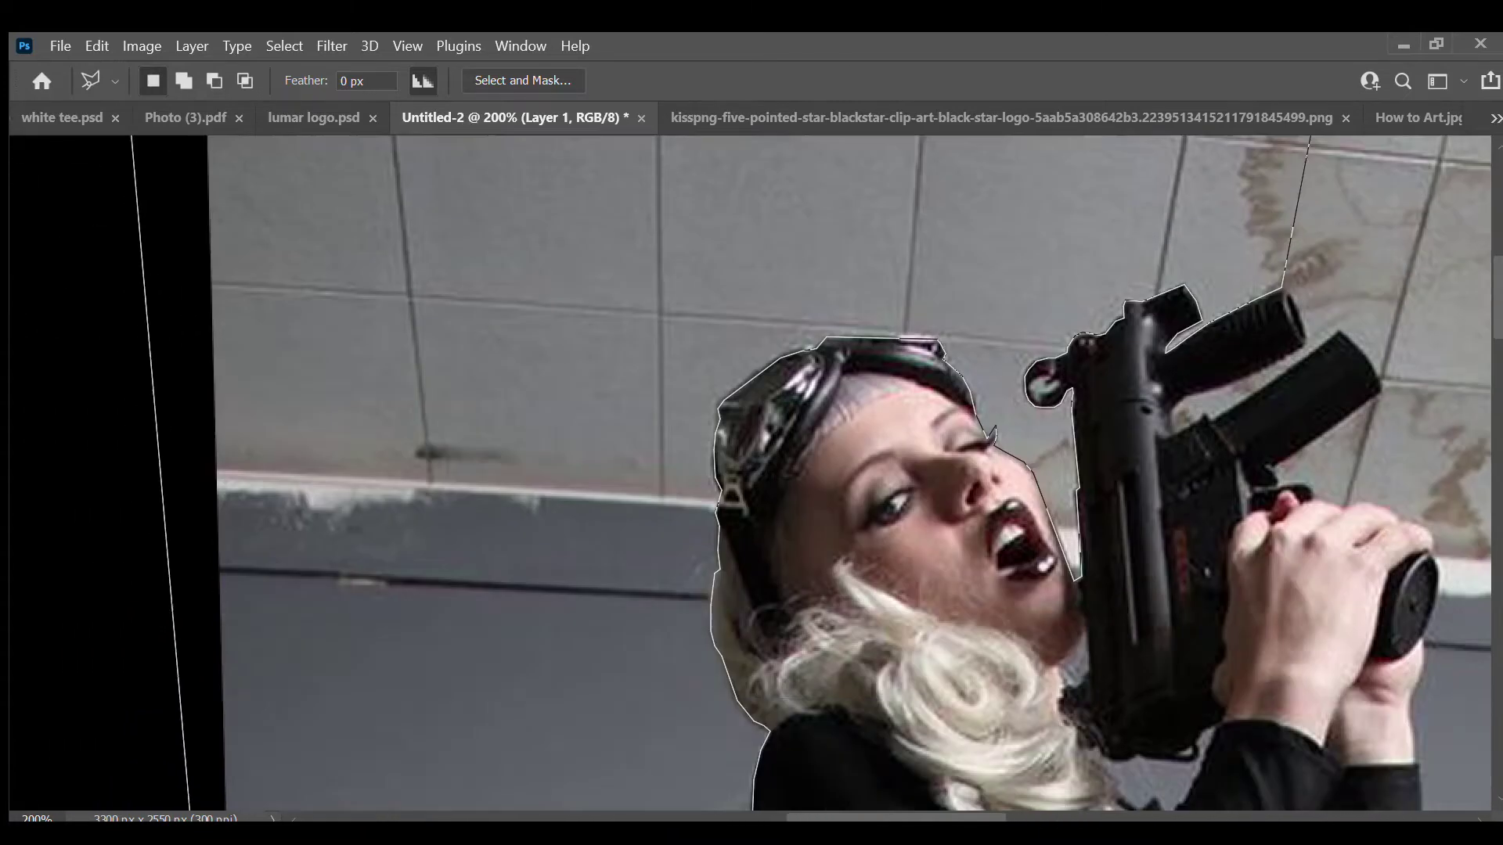
left_click(162, 705)
left_click(951, 478)
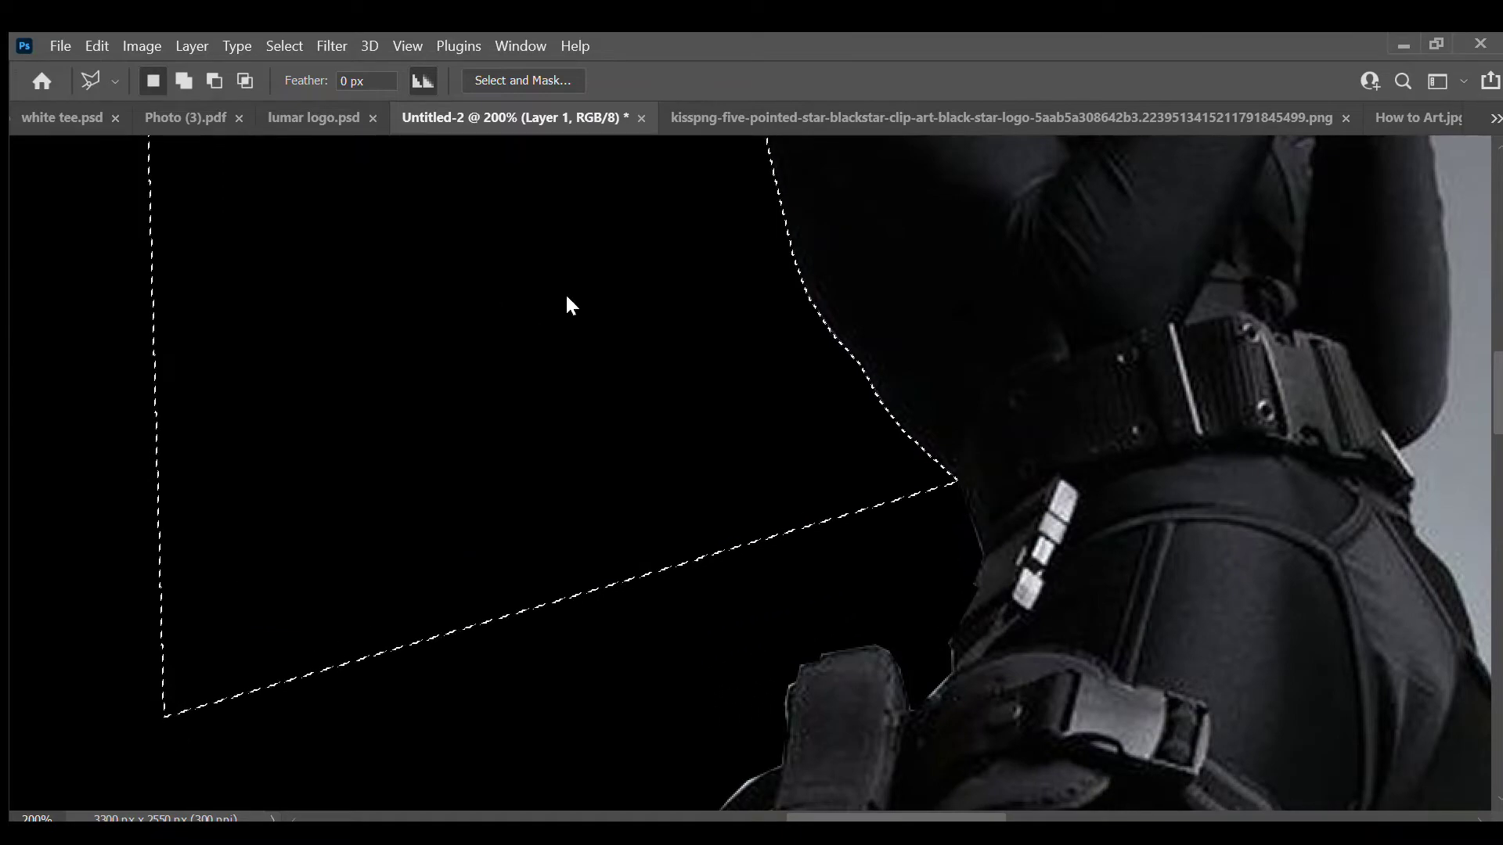
Step: Start a new outline along the top edge of the gun barrel
scroll(575, 306, "up", 5)
scroll(579, 312, "down", 3)
scroll(680, 338, "down", 2)
scroll(679, 338, "up", 2)
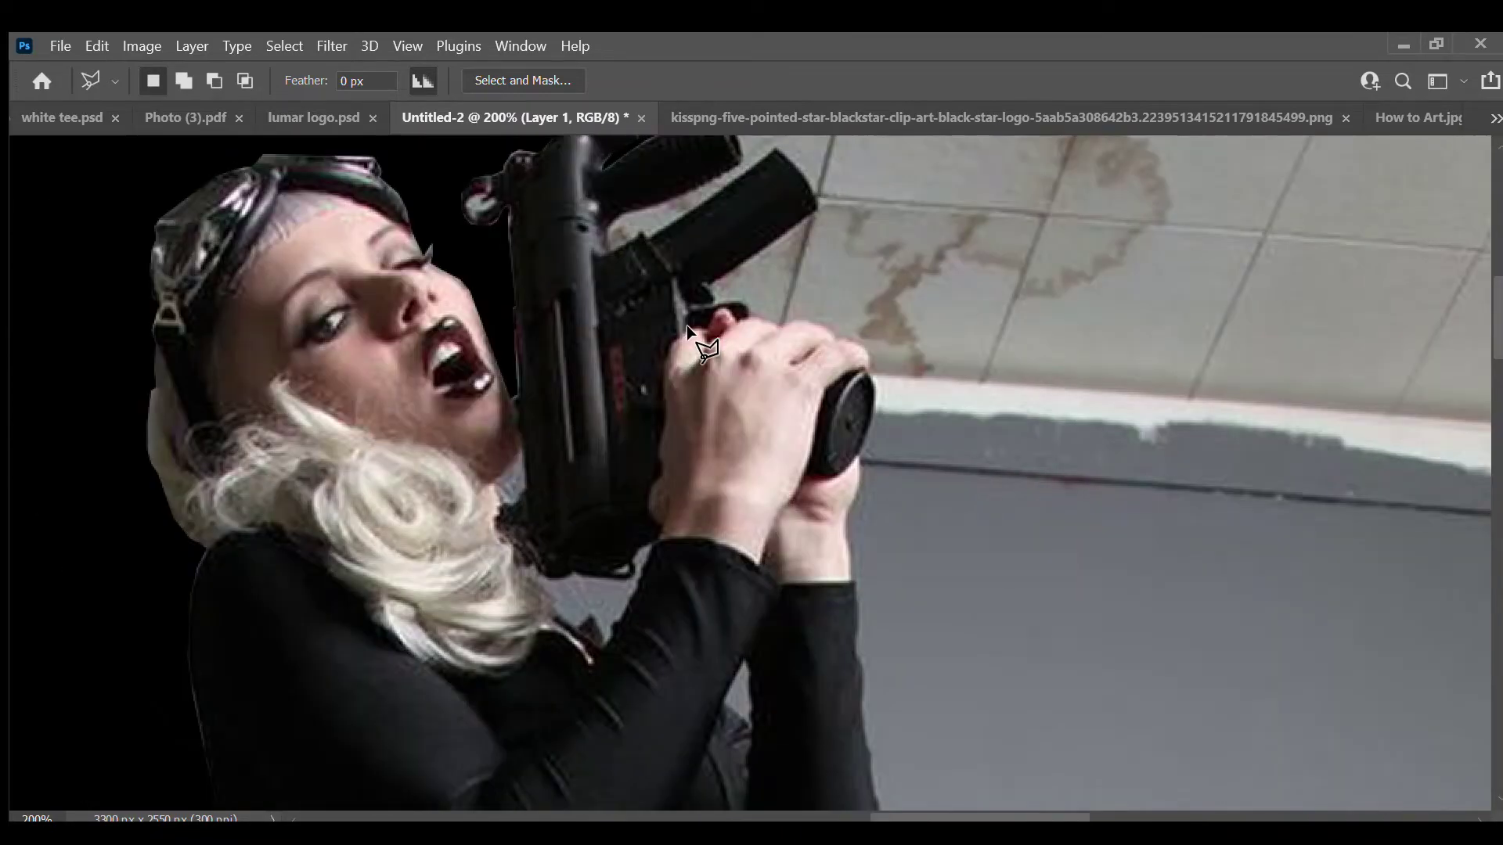
scroll(680, 339, "up", 3)
left_click(611, 460)
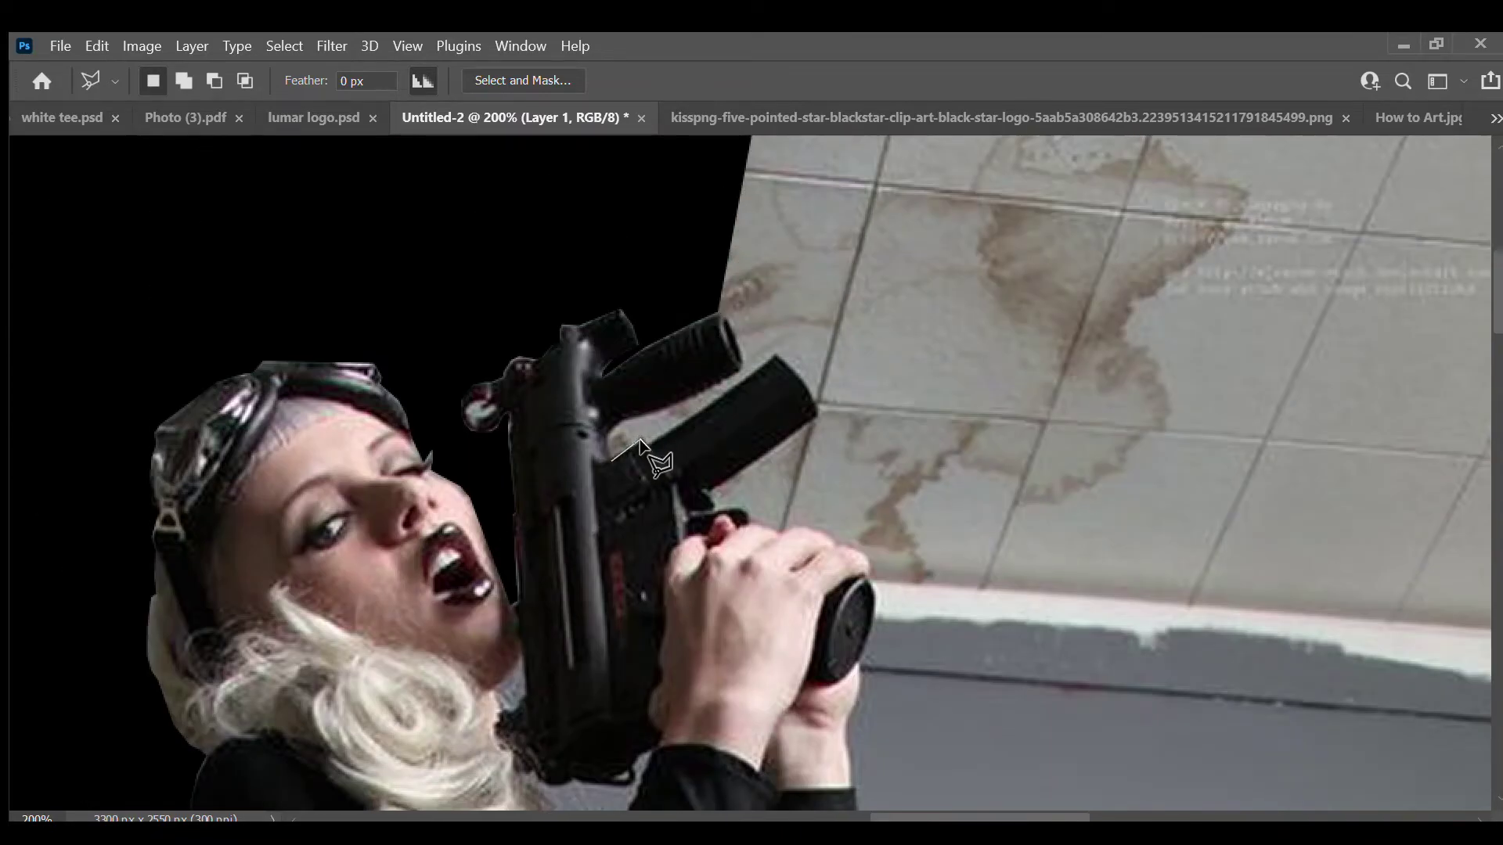
left_click(643, 440)
left_click(775, 357)
Step: Trace the outline from the gun barrel down past the hand, sleeve and belt
left_click(711, 487)
scroll(693, 517, "up", 2)
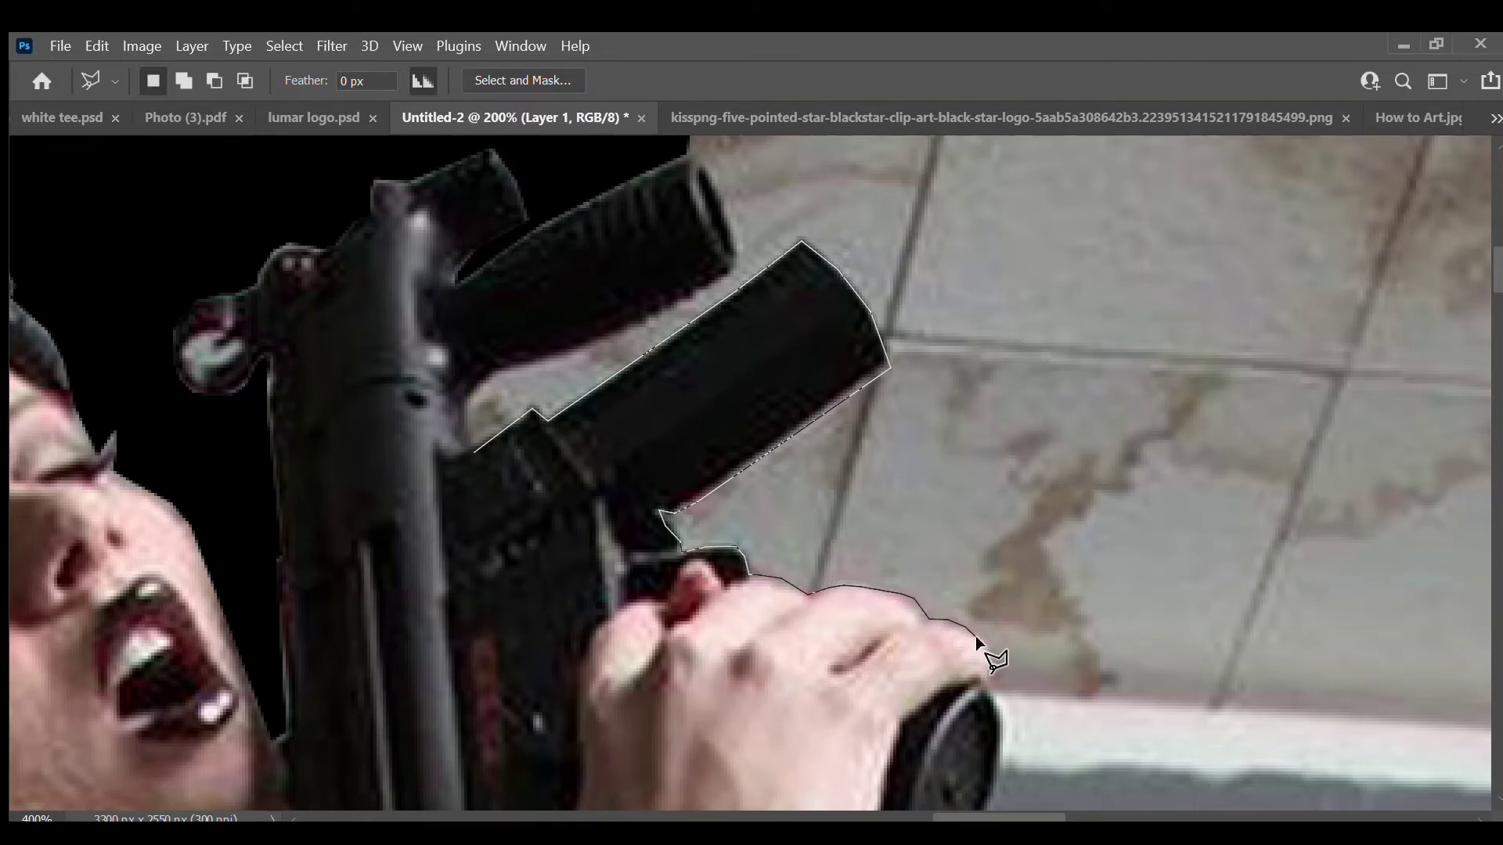
scroll(979, 683, "down", 5)
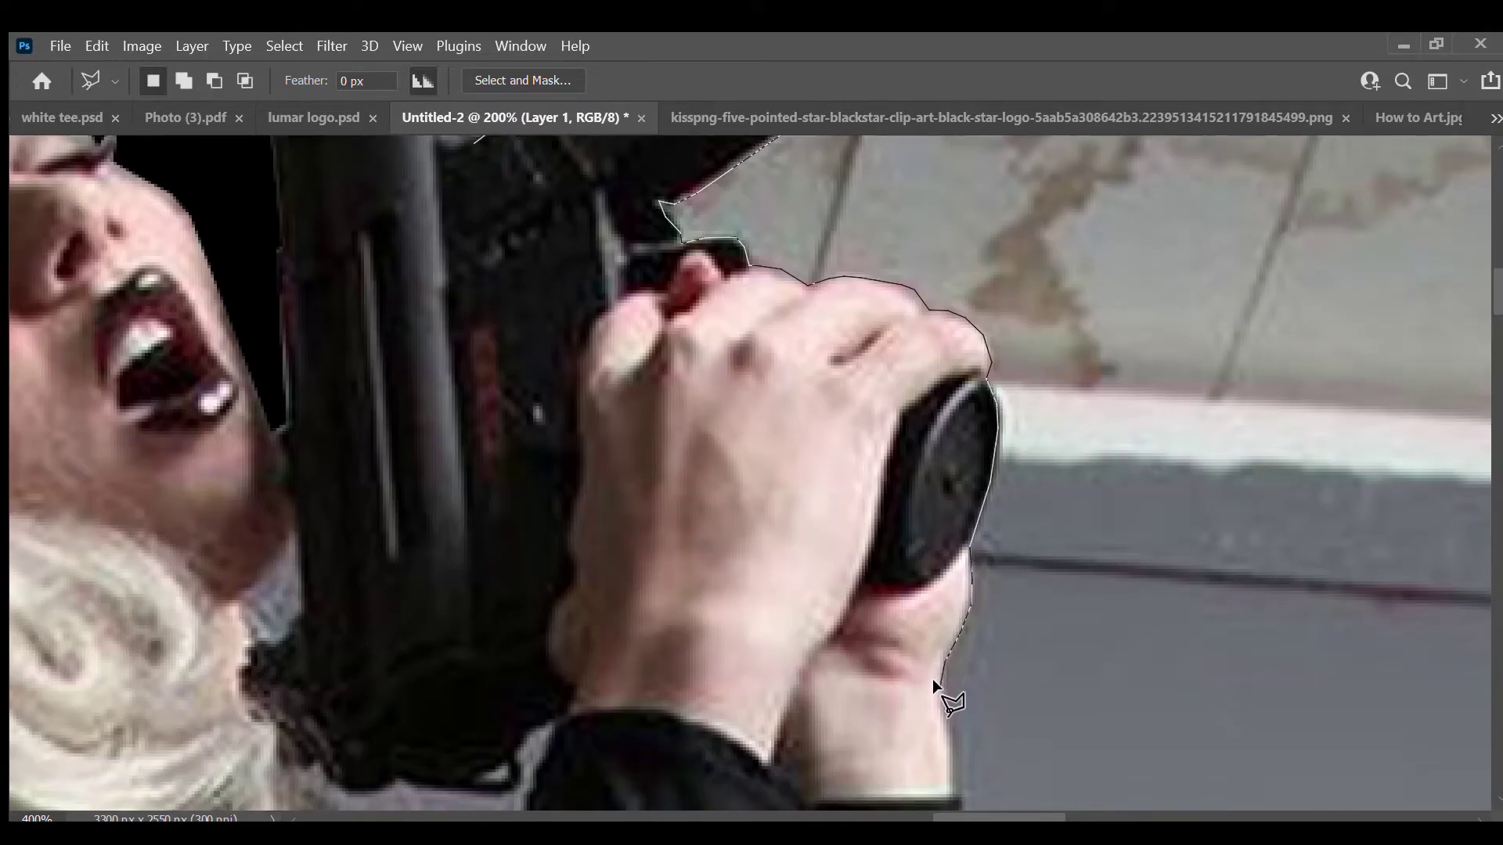
scroll(943, 701, "down", 1)
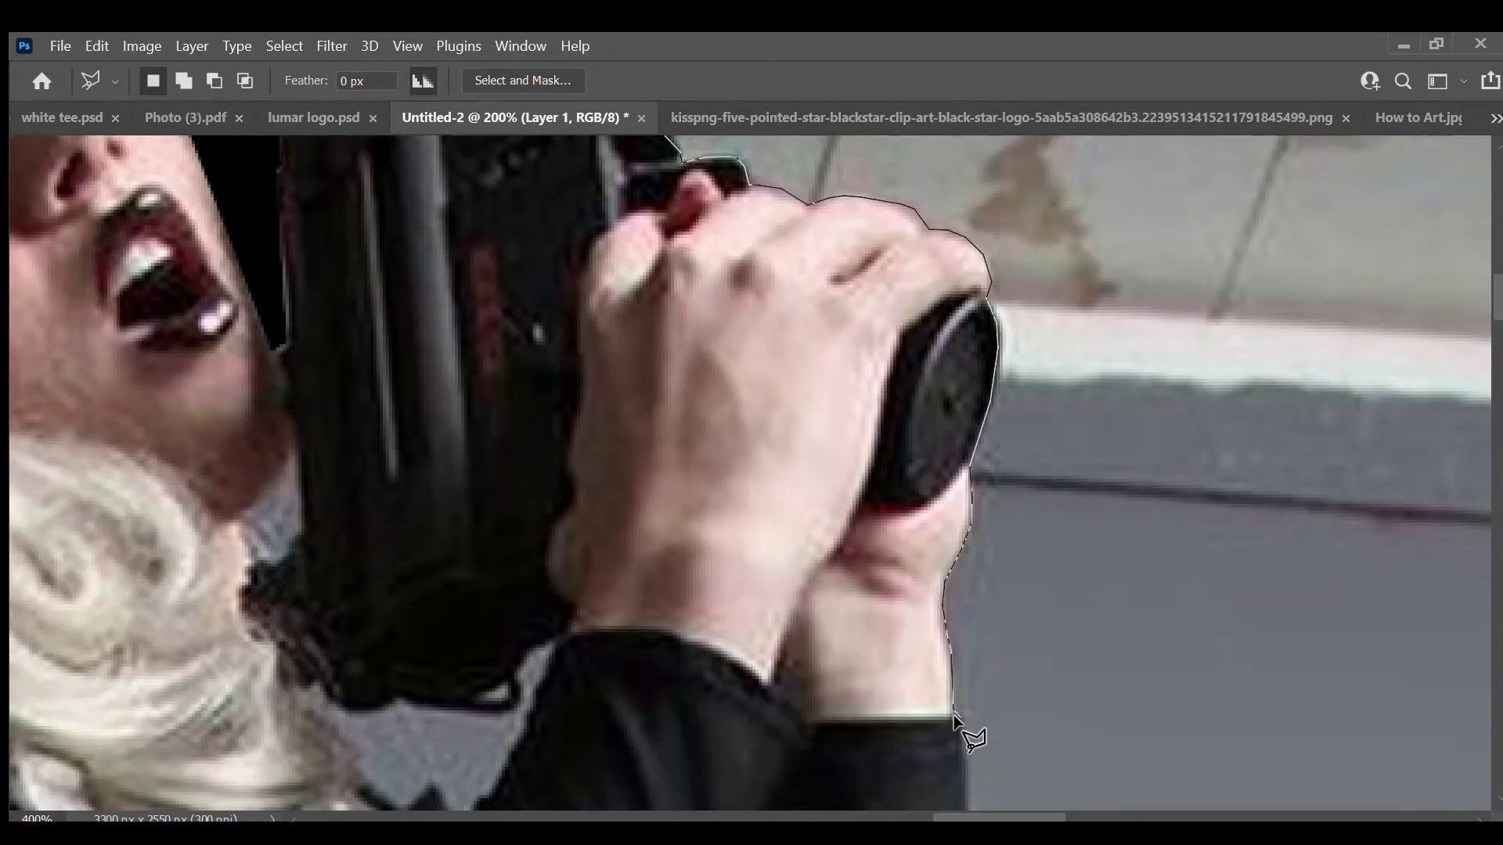
scroll(954, 715, "down", 5)
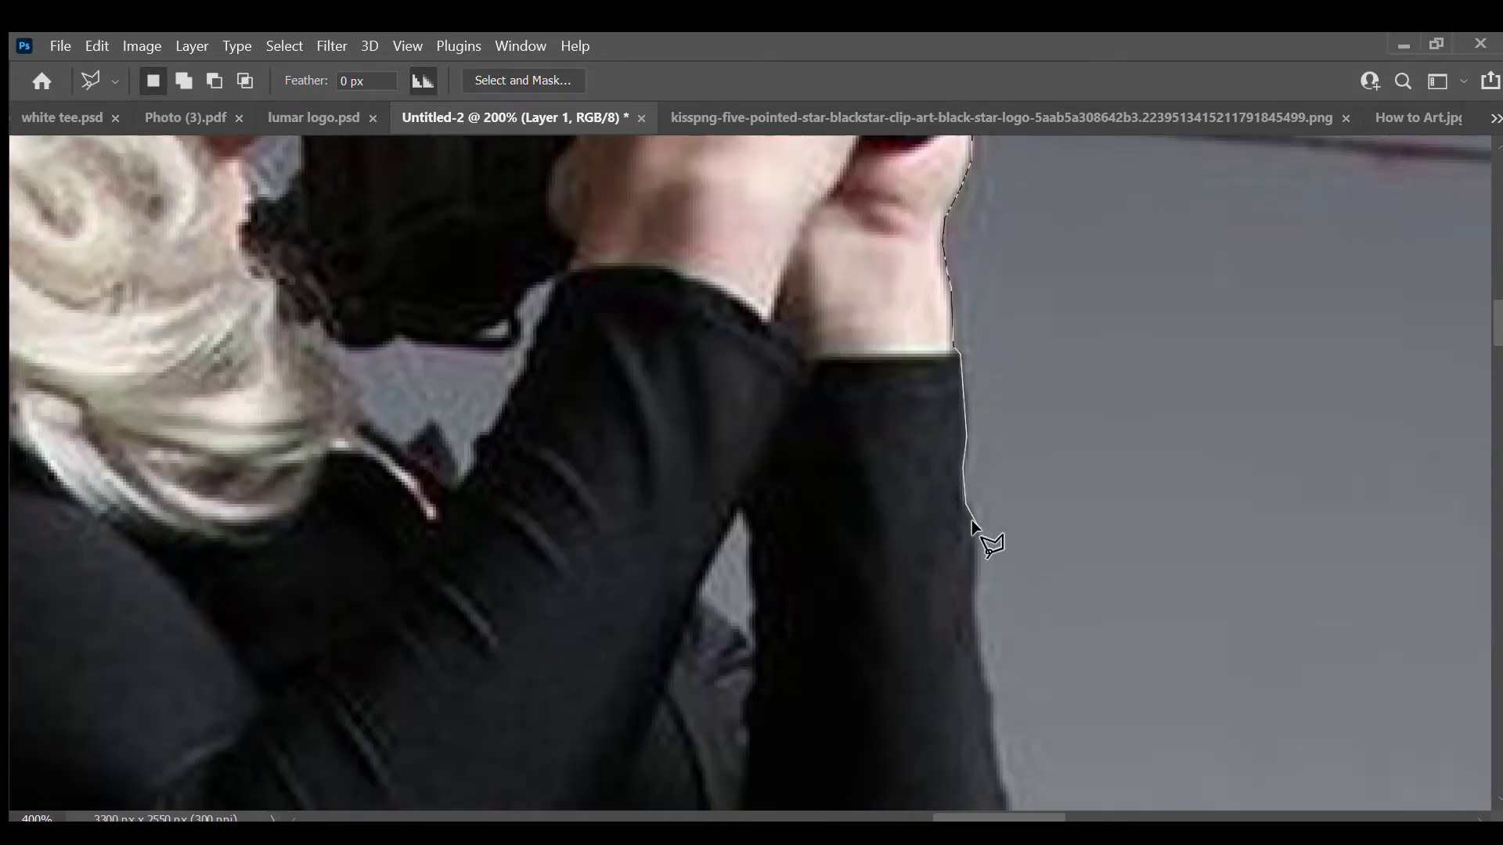
scroll(1005, 420, "down", 3)
scroll(993, 543, "down", 2)
scroll(1019, 293, "down", 3)
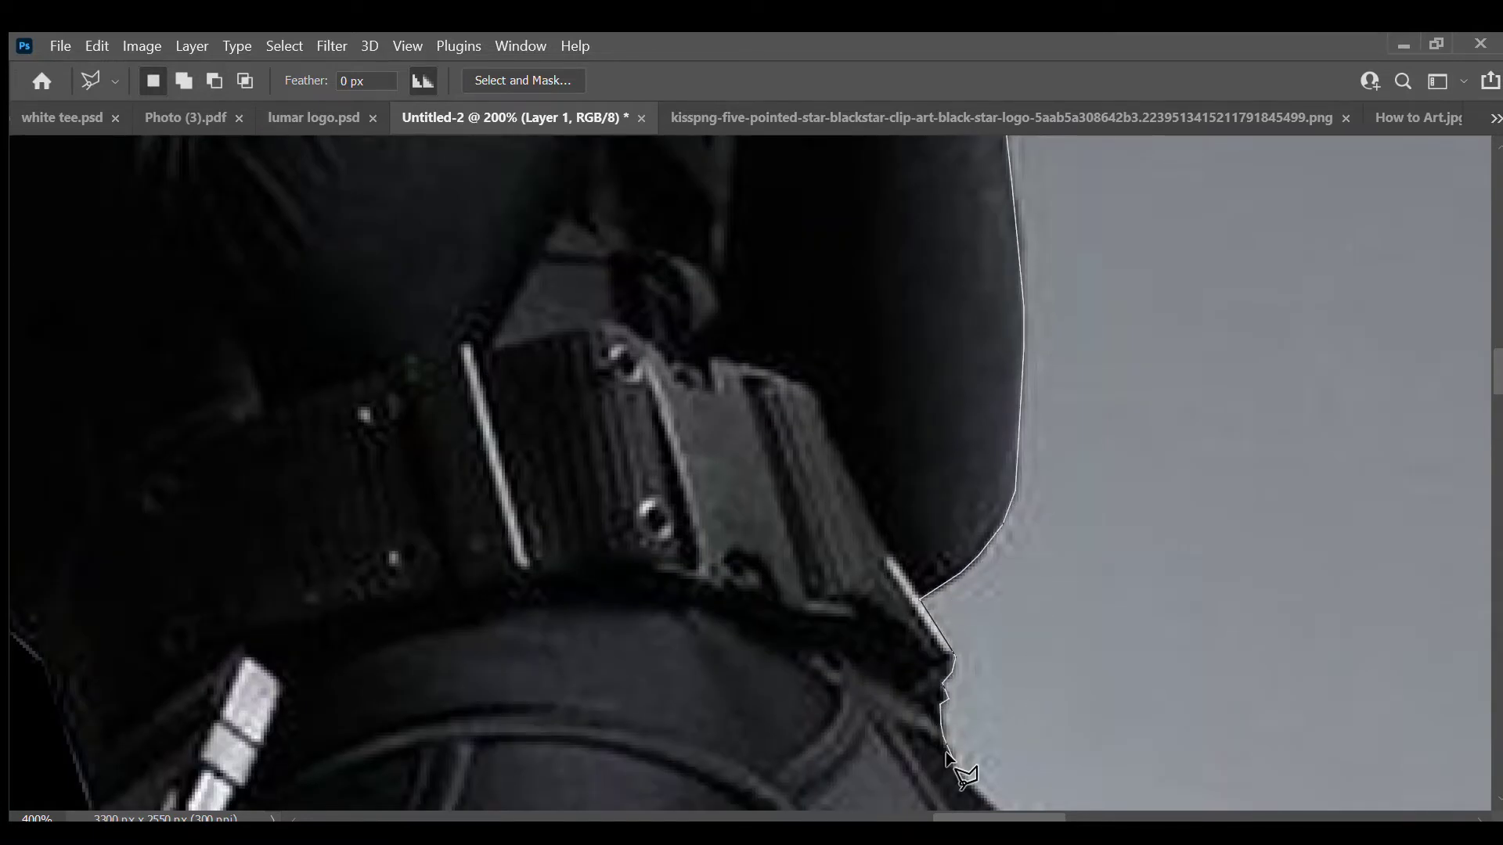
scroll(949, 771, "down", 5)
Step: Zoom out and run the outline around the right-hand background back to the gun
scroll(950, 771, "right", 5)
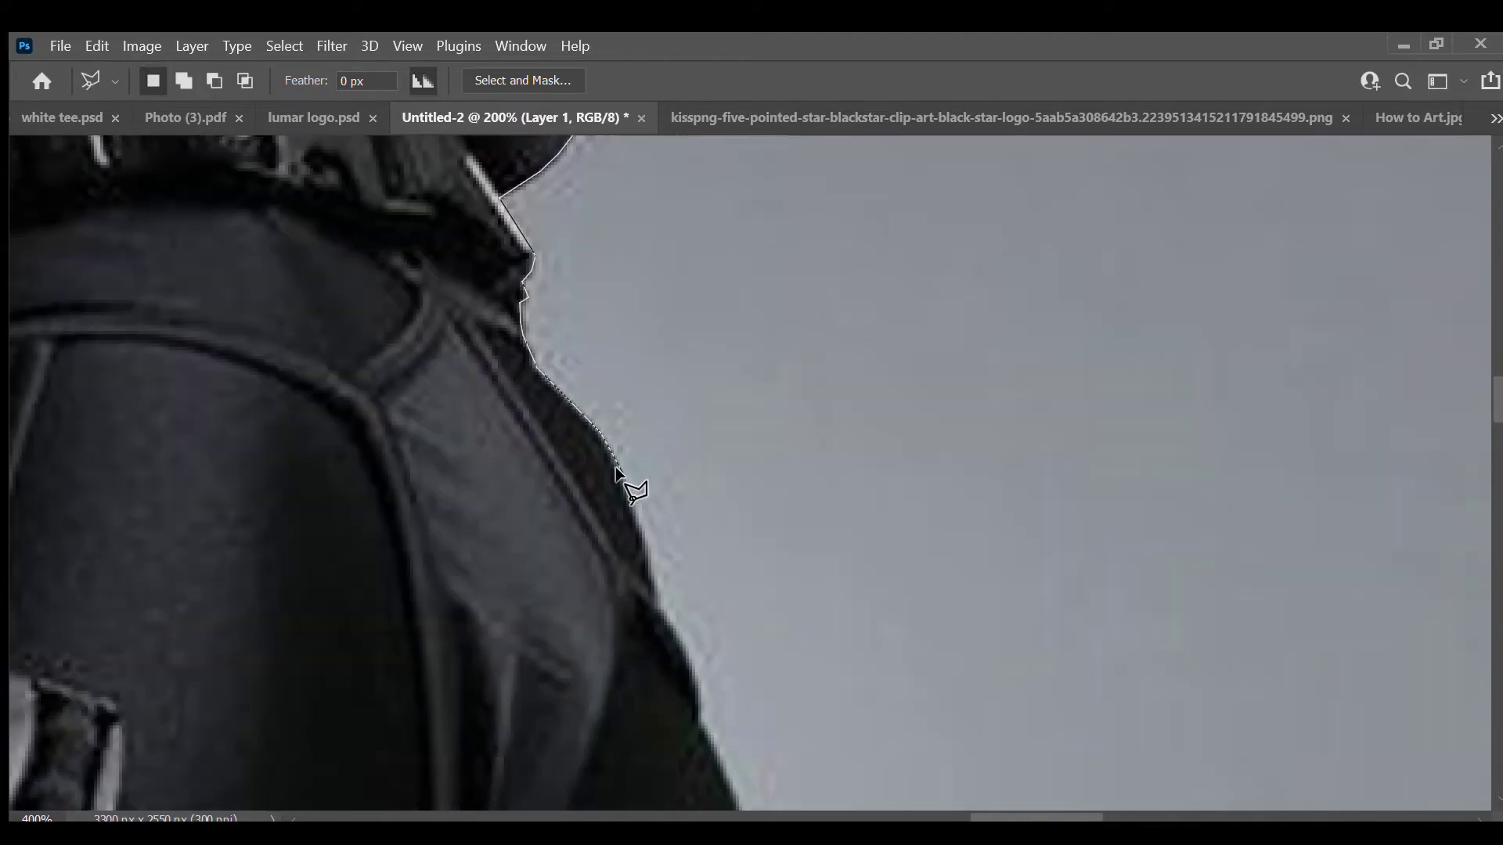
scroll(646, 598, "down", 5)
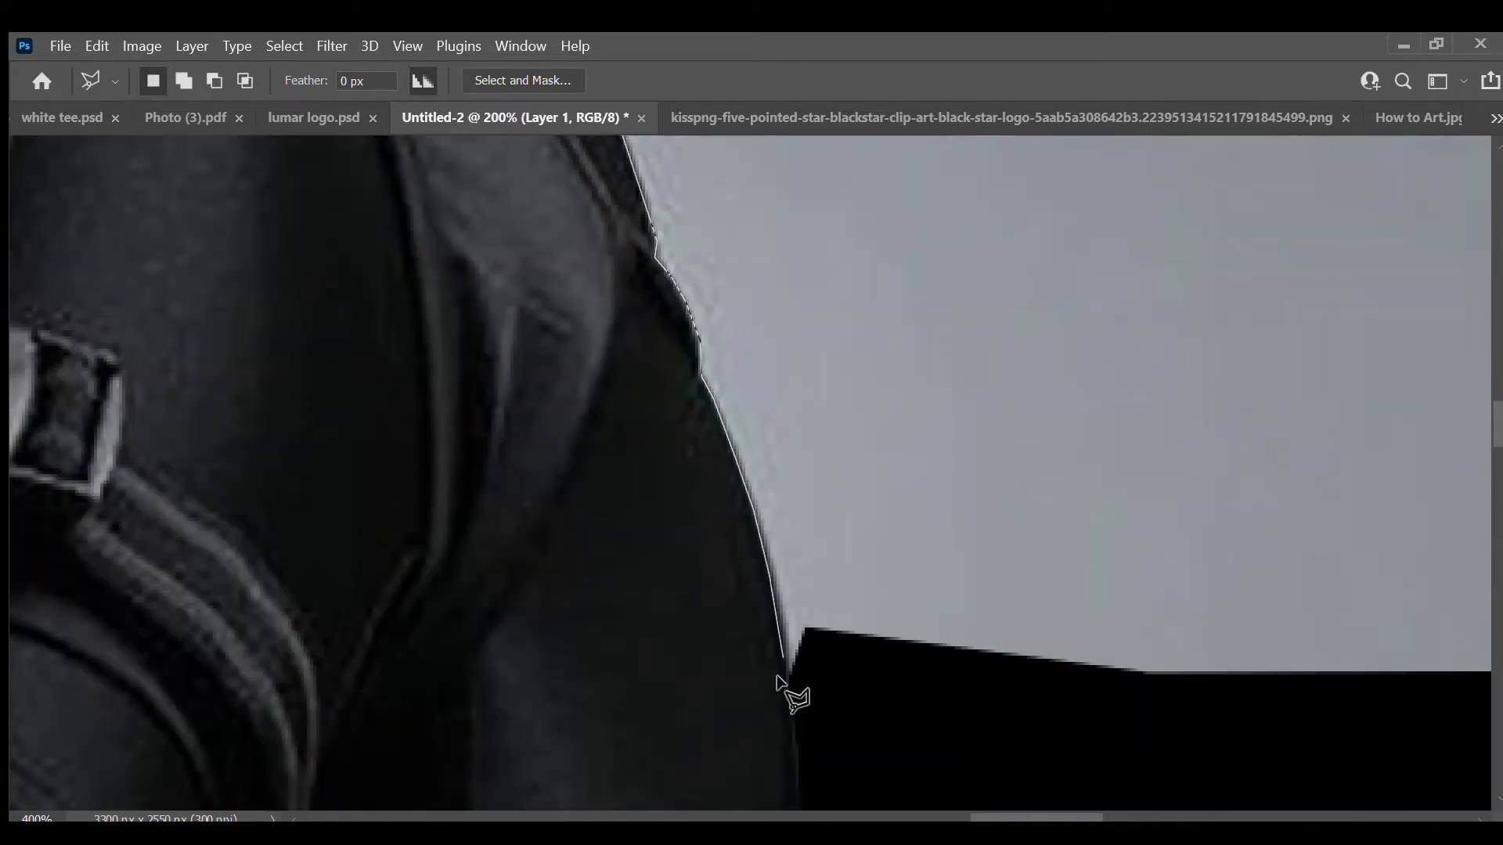
scroll(861, 470, "right", 5)
scroll(983, 470, "right", 5)
scroll(986, 313, "up", 5)
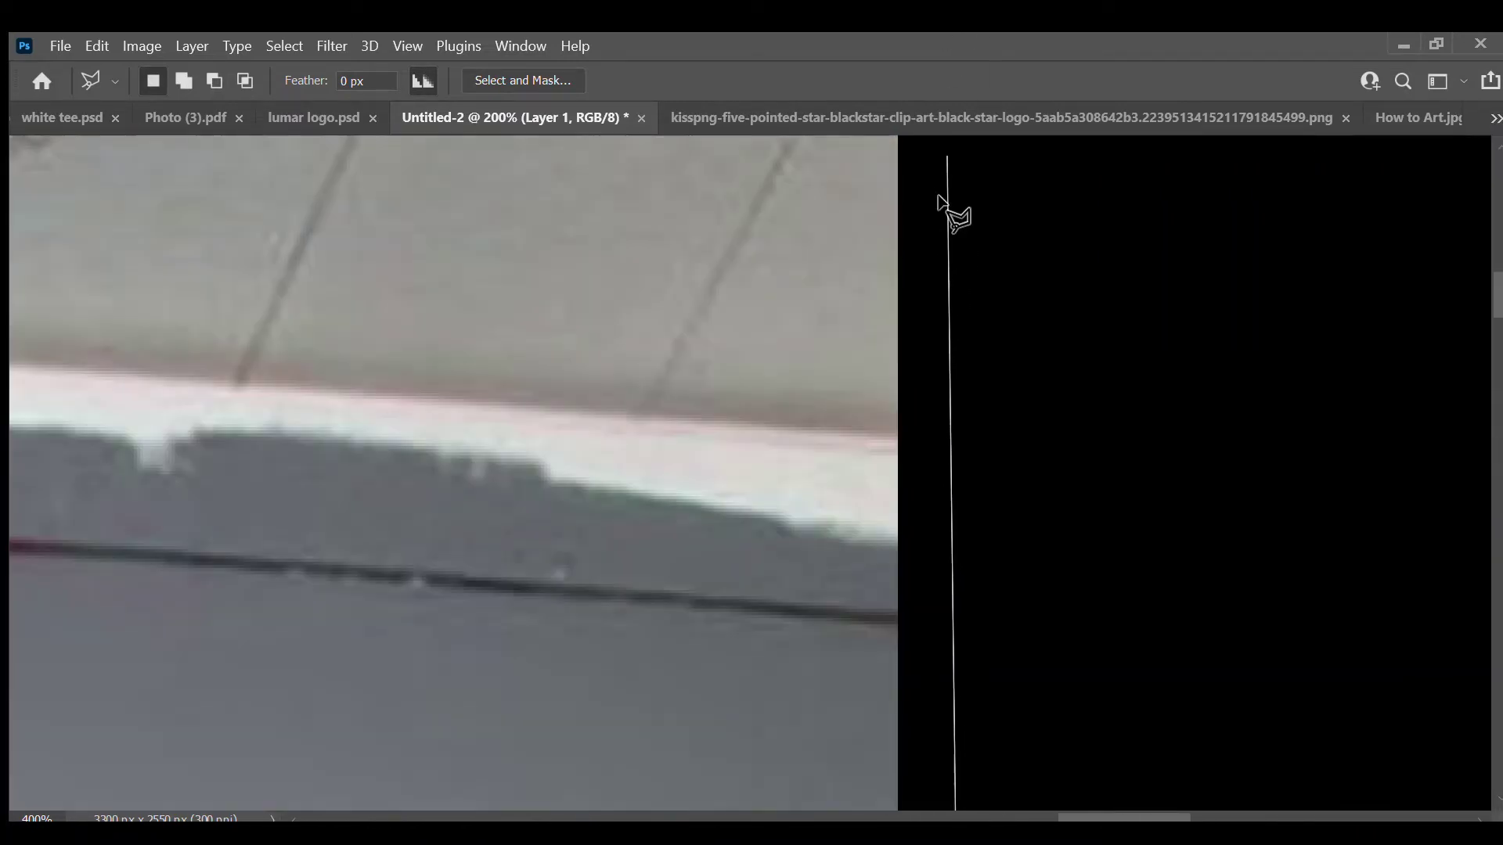
key("ctrl+minus")
key("ctrl+minus")
key("ctrl+minus")
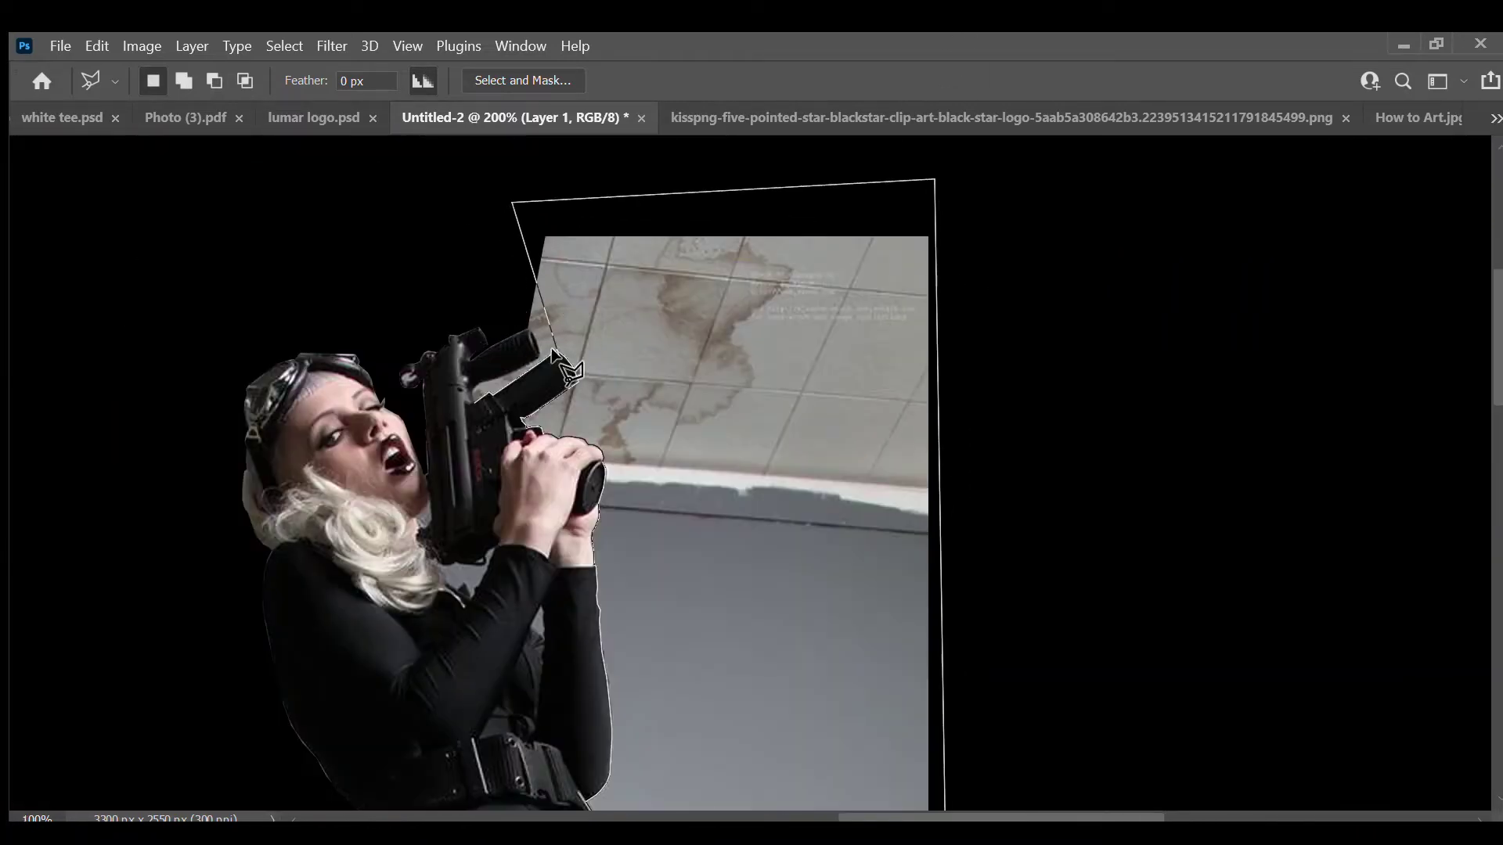
scroll(599, 352, "up", 2)
Step: Outline the small grey gap beside the raised arm
scroll(606, 346, "up", 1)
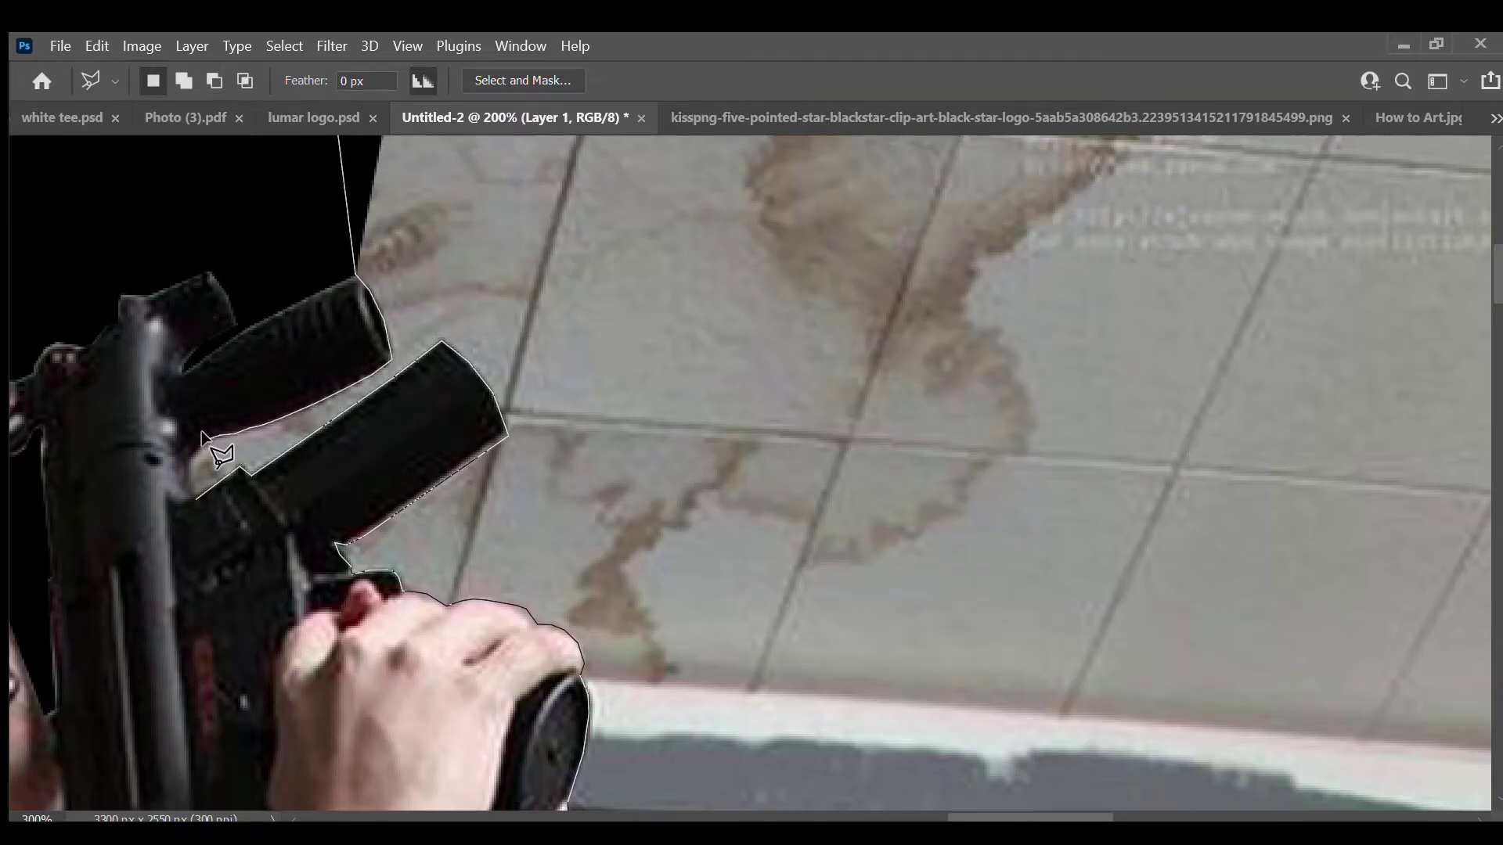
scroll(429, 436, "left", 3)
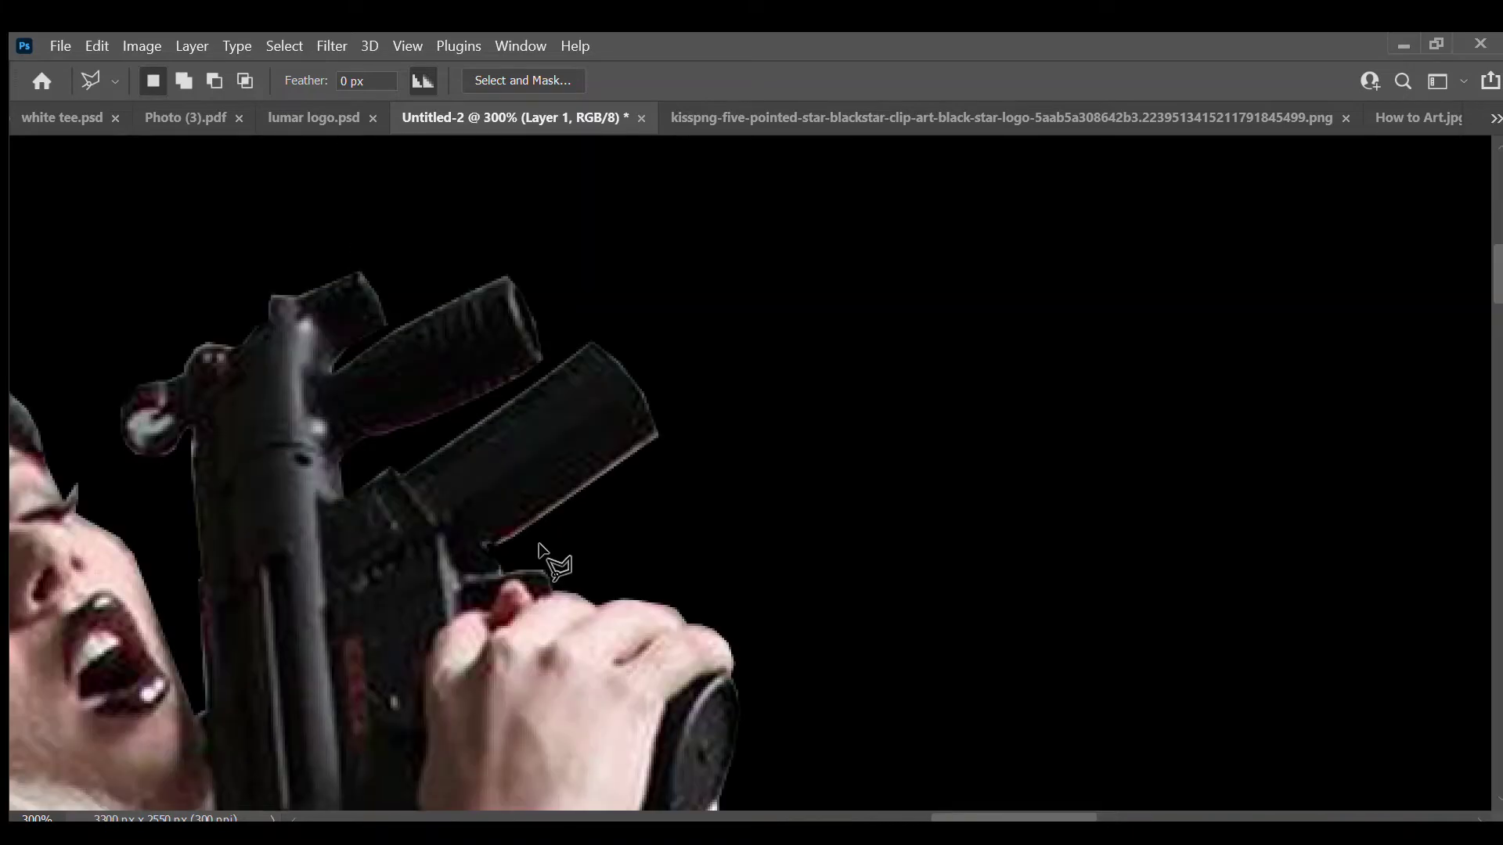
scroll(547, 561, "down", 5)
scroll(538, 550, "up", 2)
scroll(517, 470, "up", 1)
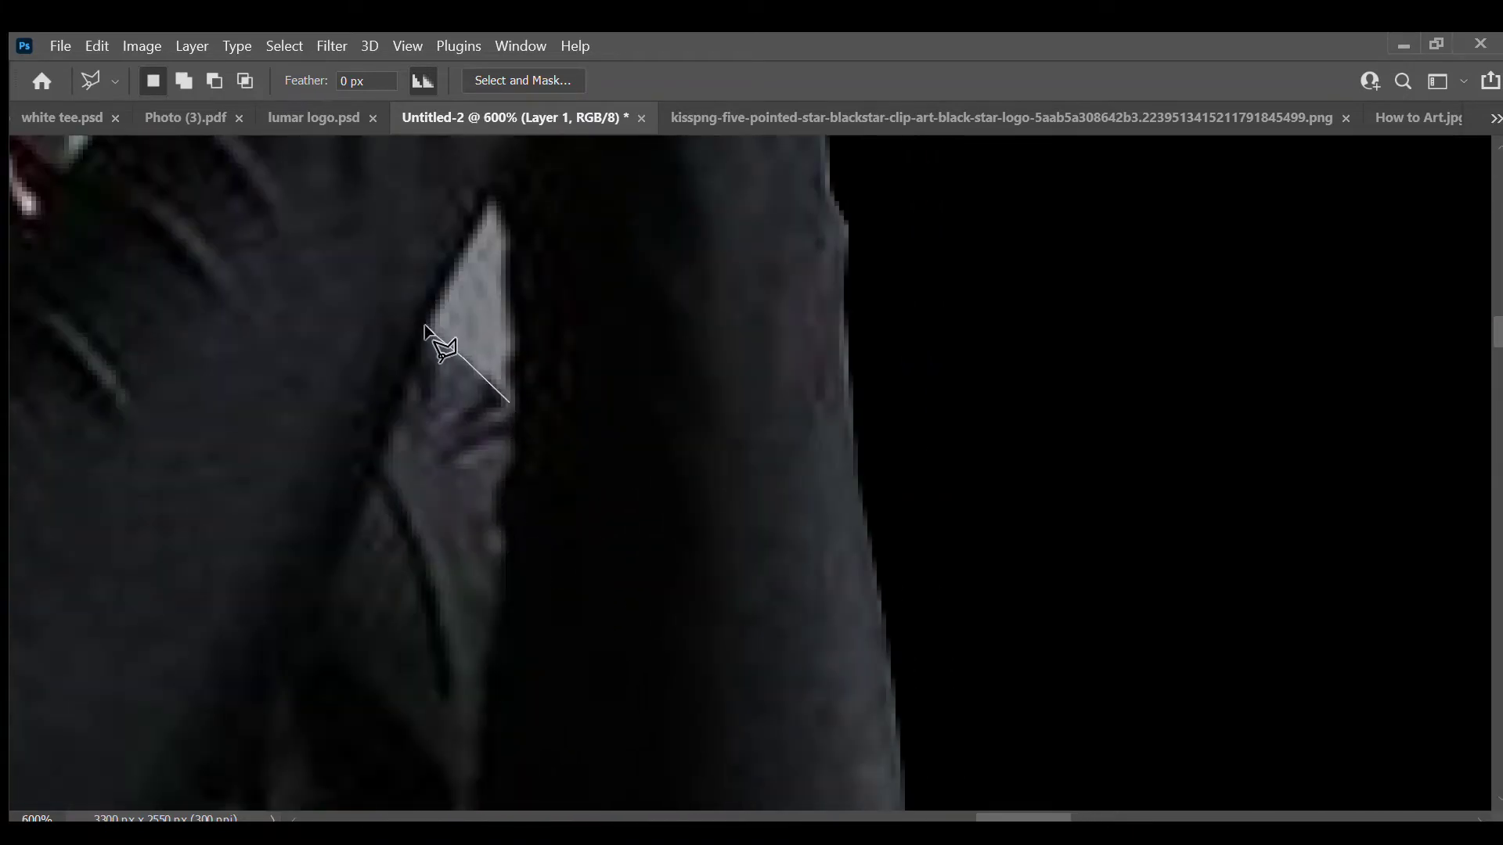
left_click(432, 332)
left_click(509, 404)
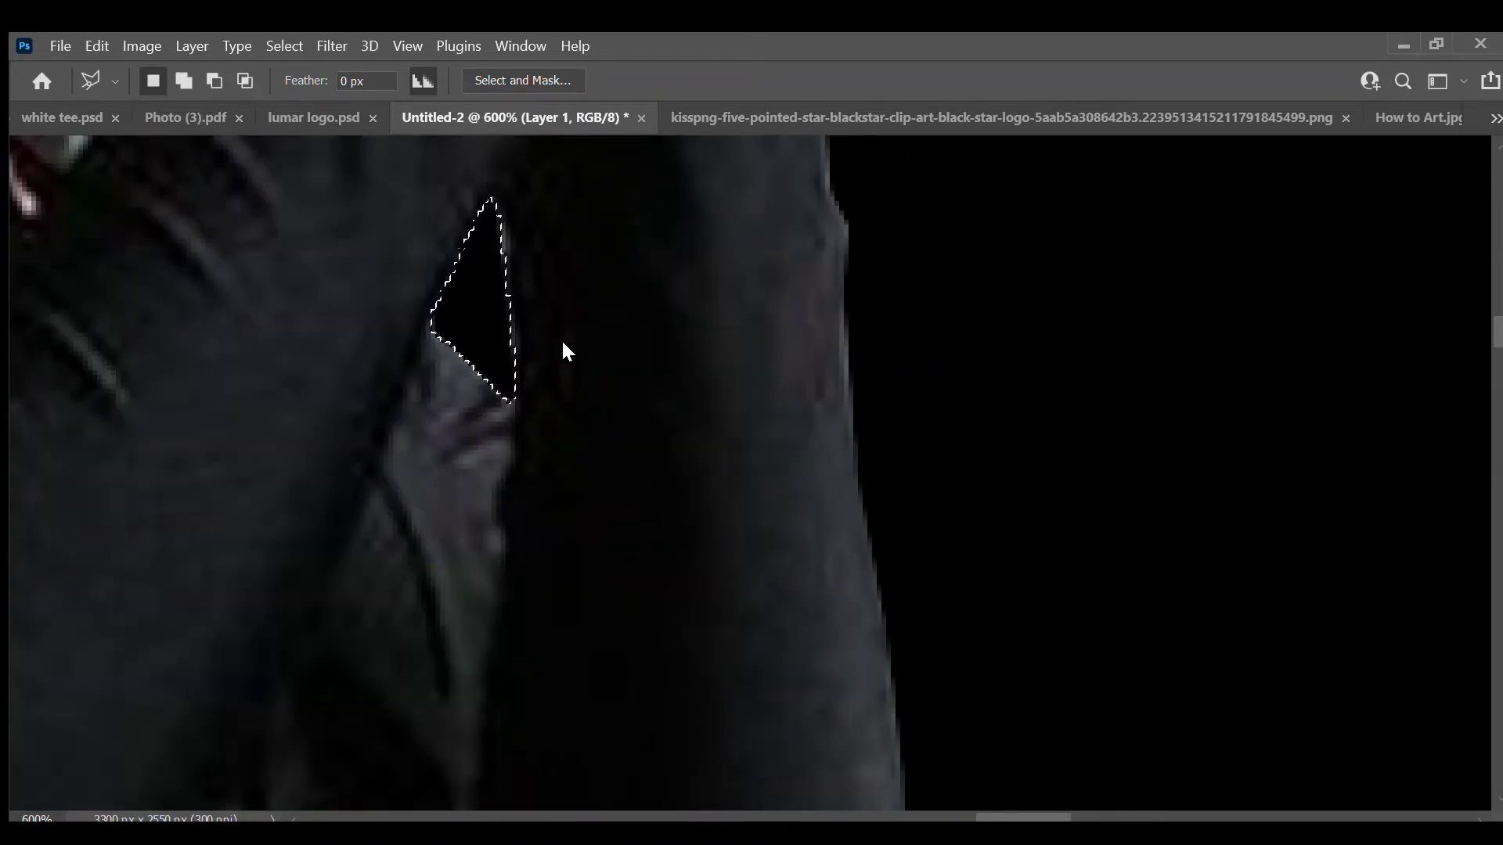
Step: Outline the grey gap between the collar and hair and clear it to black
scroll(564, 345, "up", 3)
left_click(555, 523)
left_click(675, 295)
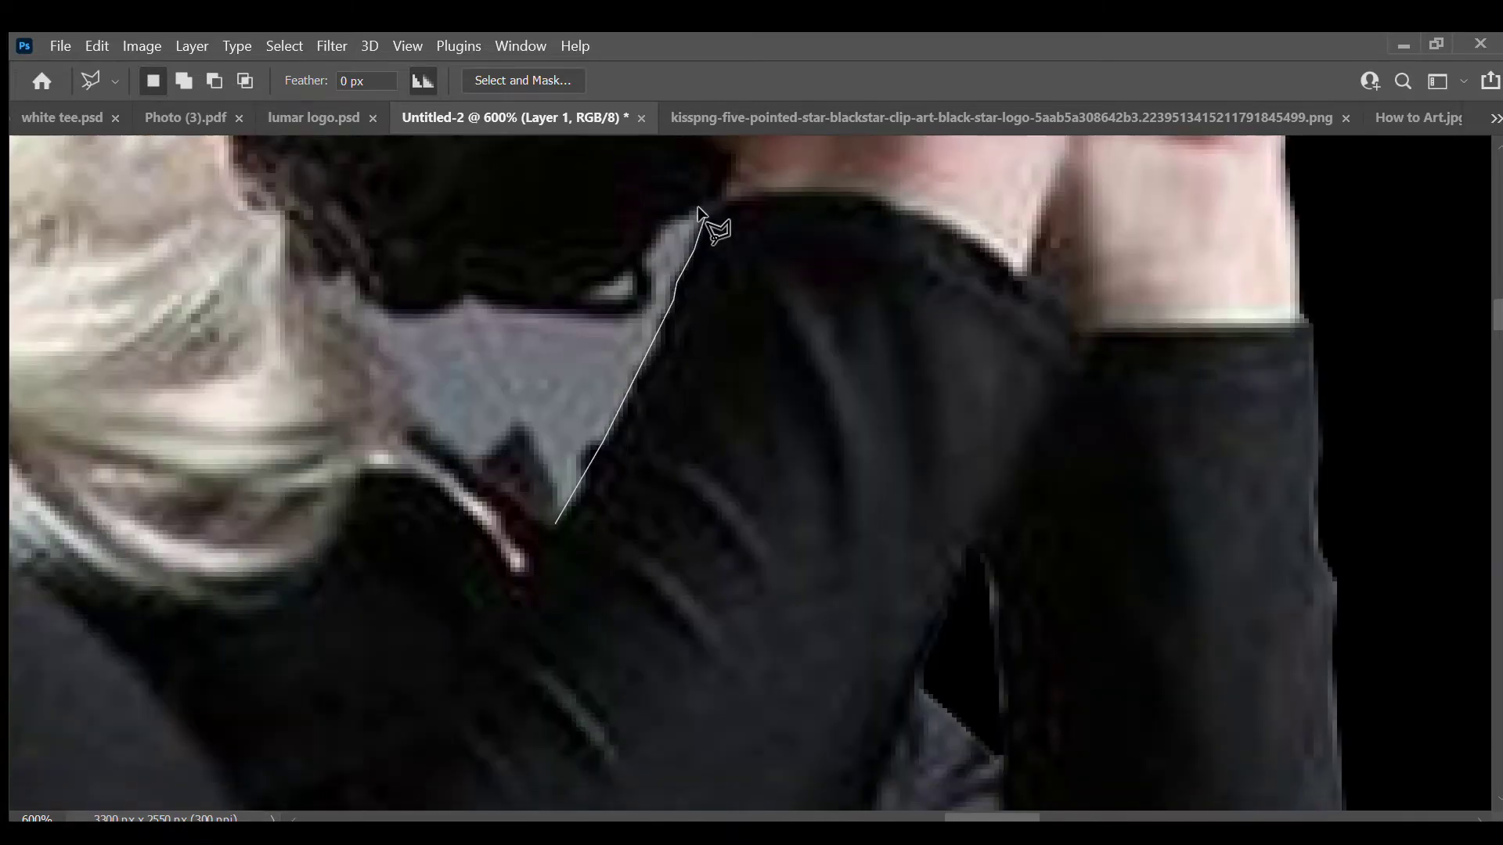
left_click(700, 211)
left_click(652, 234)
left_click(644, 266)
left_click(650, 301)
left_click(618, 314)
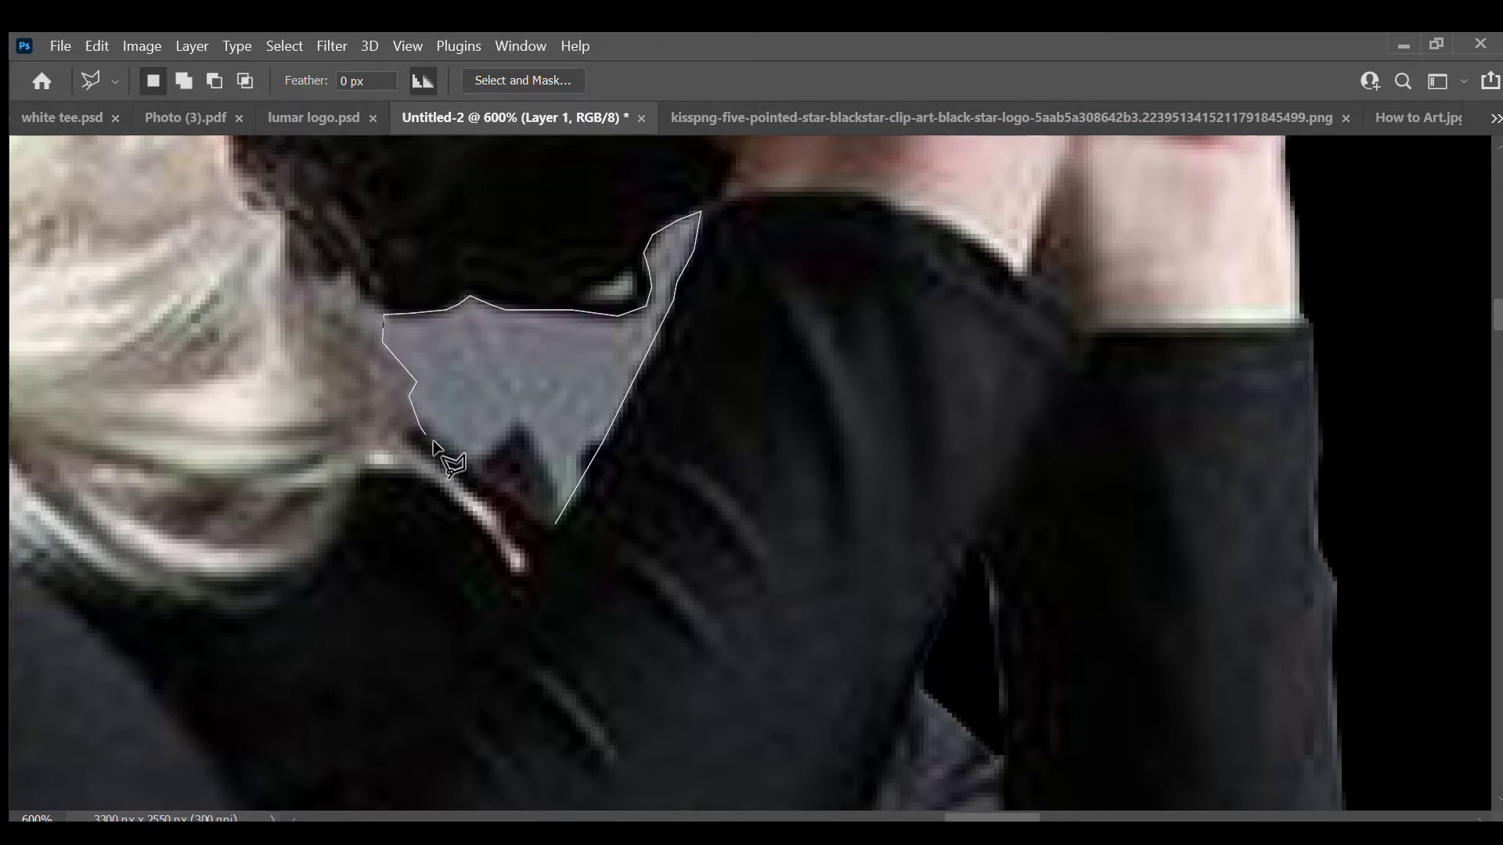
left_click(555, 524)
key("Delete")
Step: Close the sliver by the hair, fill it black, and deselect
scroll(664, 274, "down", 3)
scroll(665, 270, "up", 1)
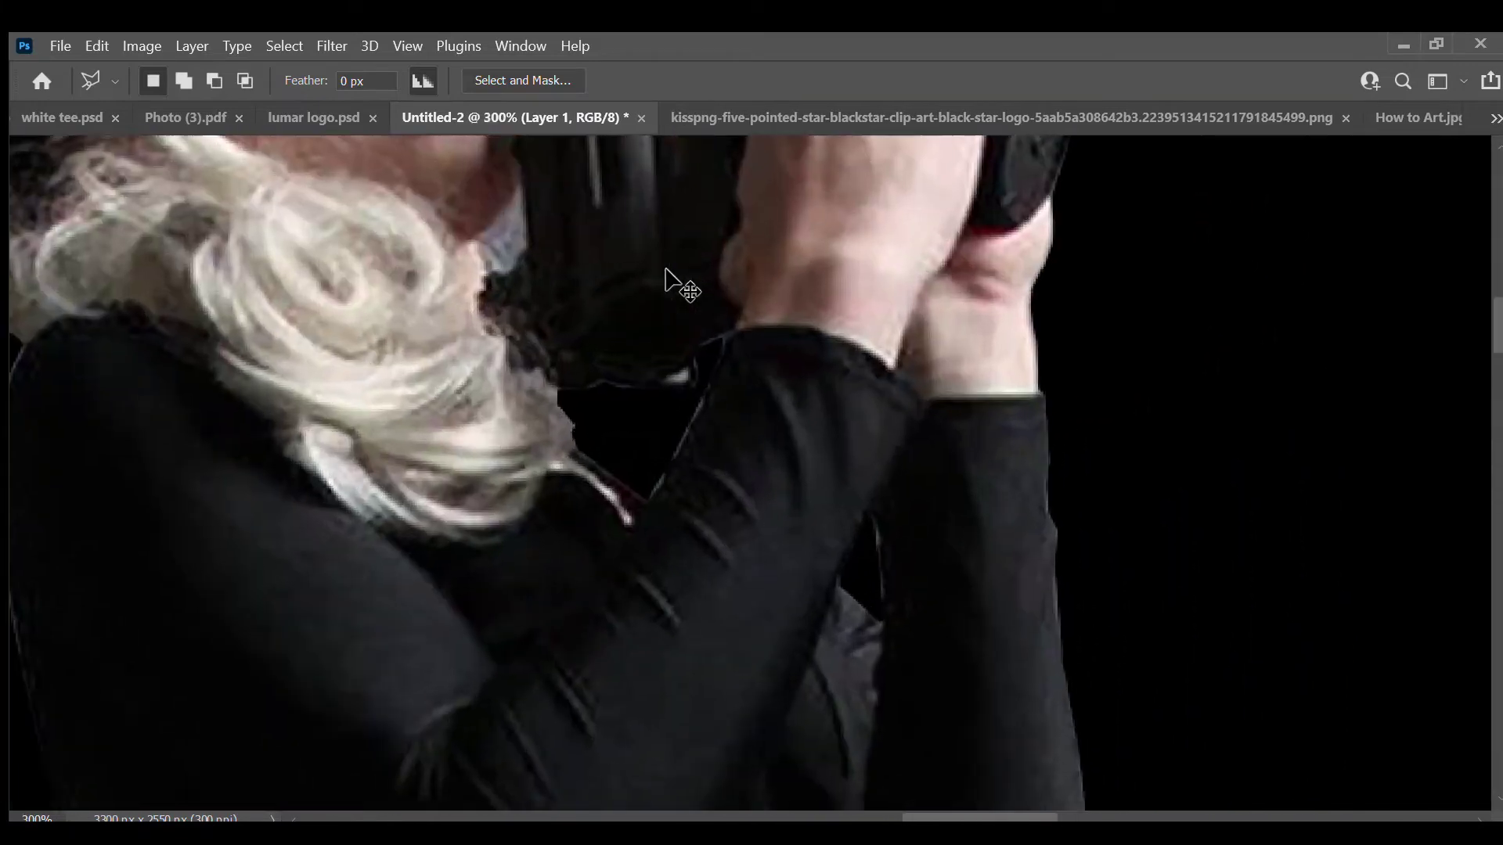
scroll(665, 270, "up", 2)
scroll(664, 266, "up", 2)
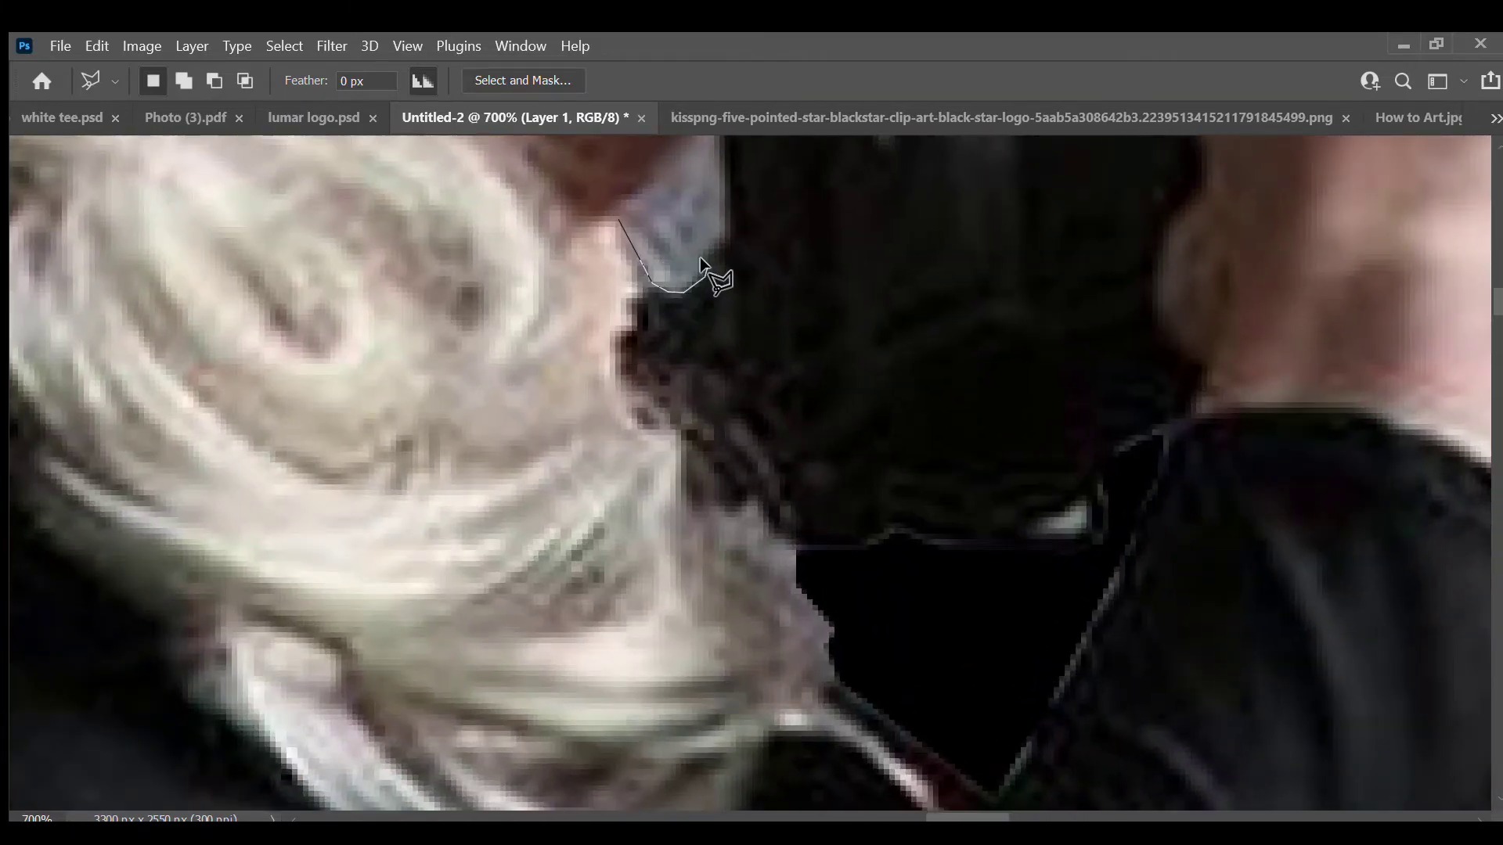
scroll(738, 238, "up", 3)
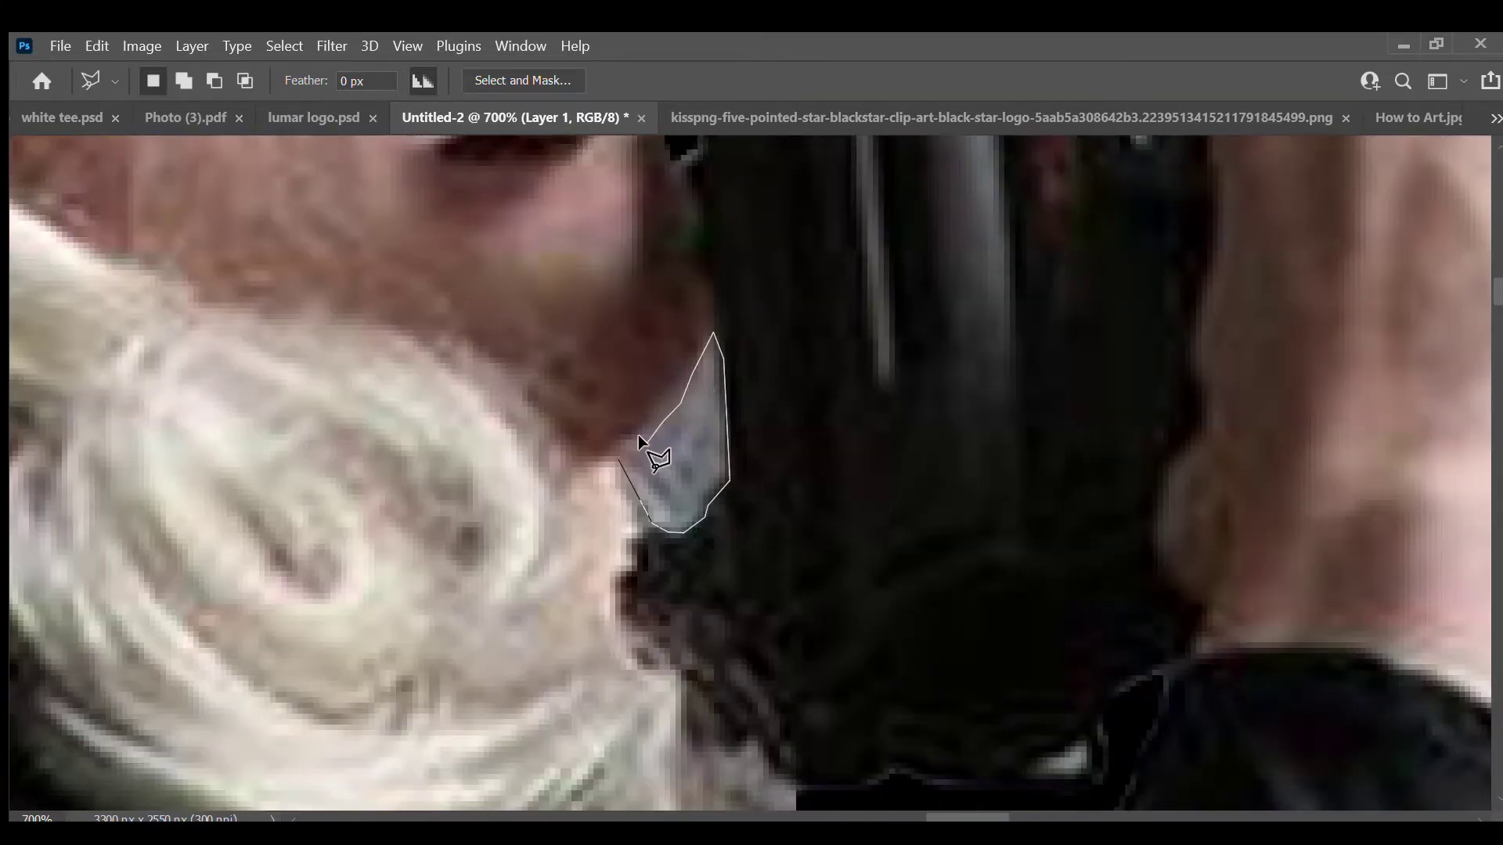
left_click(614, 452)
key("alt+BackSpace")
key("ctrl+d")
key("ctrl+0")
Step: Outline the grey sliver at the leg's outer edge, fill it black, and deselect
scroll(750, 473, "up", 2)
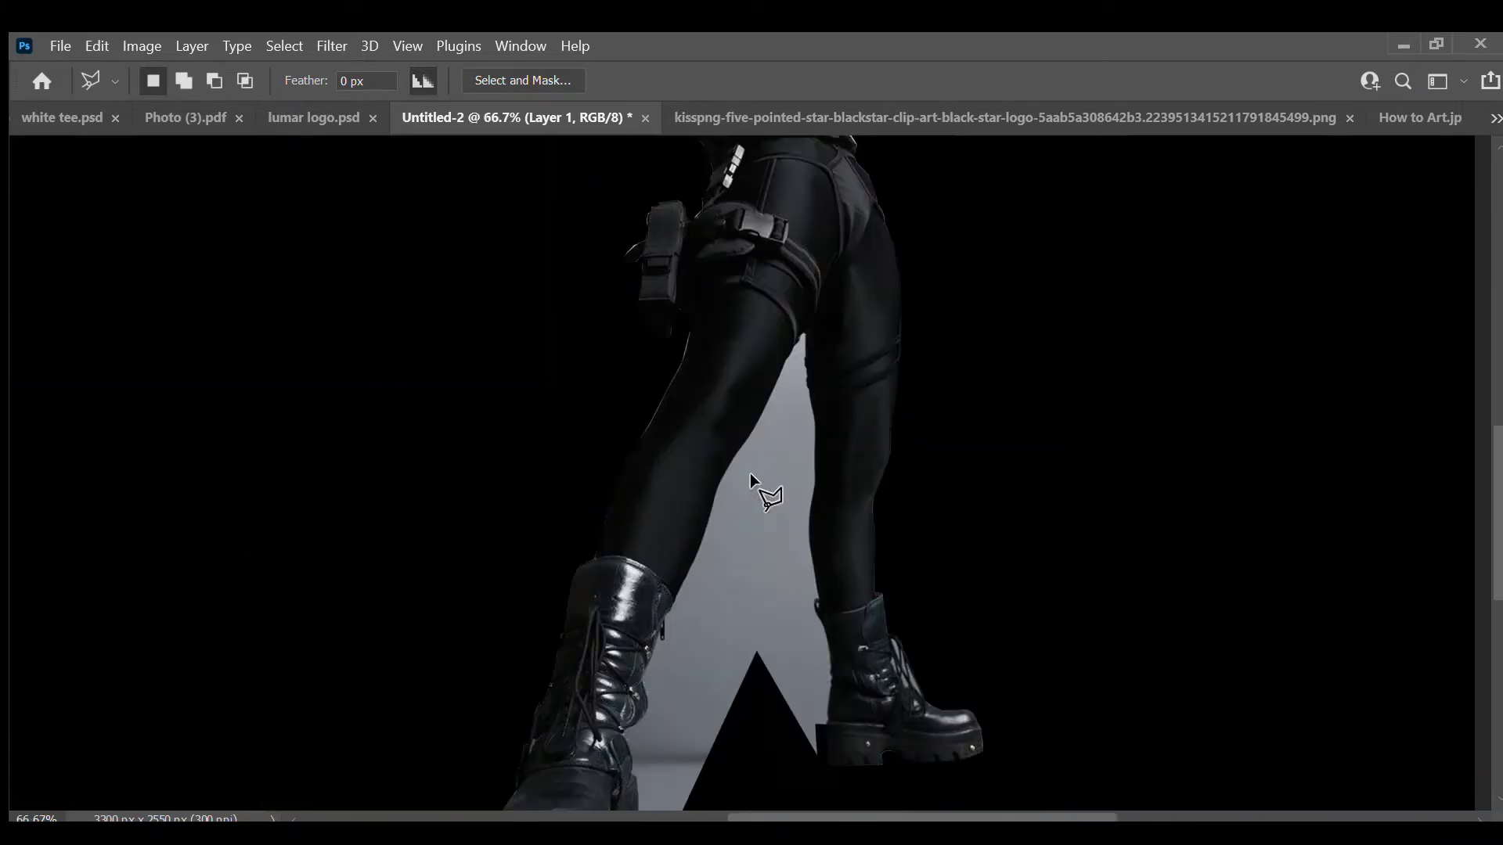
scroll(750, 473, "up", 1)
scroll(750, 473, "up", 2)
left_click(488, 714)
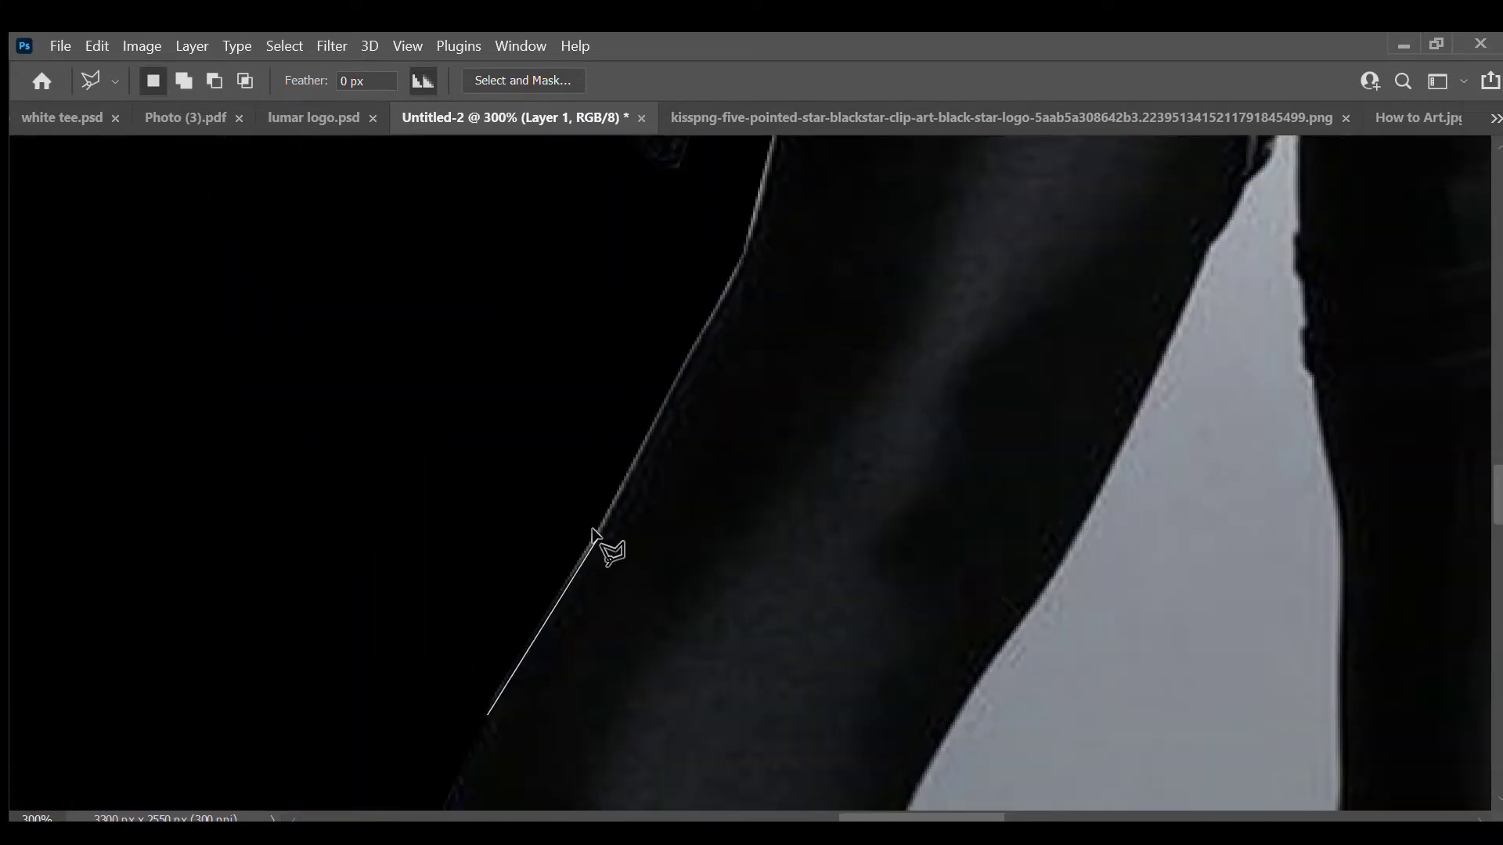
left_click(744, 262)
scroll(751, 258, "up", 3)
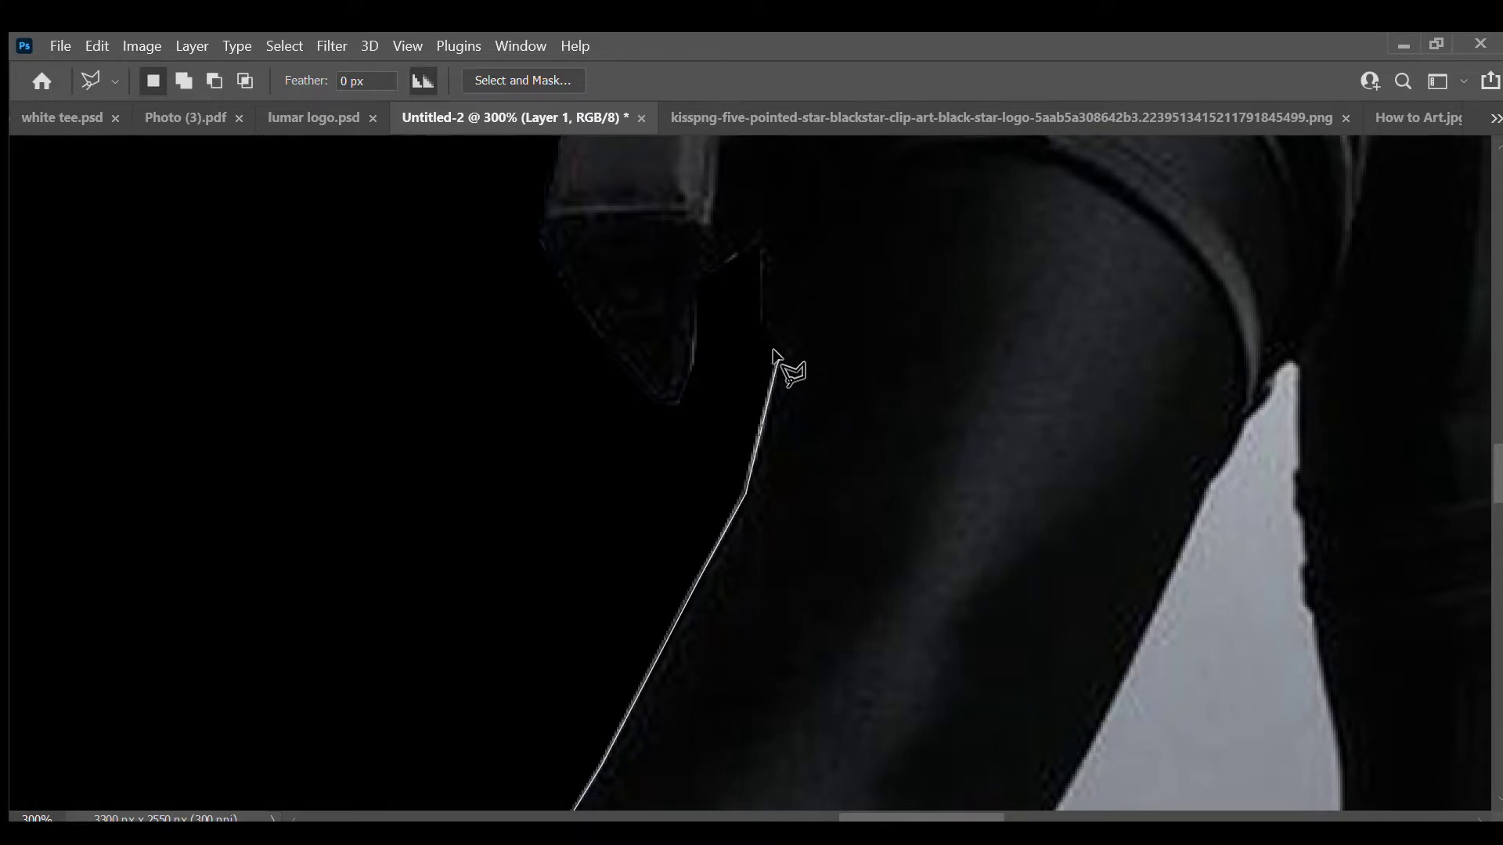
scroll(548, 368, "down", 8)
left_click(335, 319)
left_click(497, 326)
key("alt+BackSpace")
key("ctrl+d")
Step: Start outlining the floor gap between the legs along the boot's sole and side
scroll(681, 329, "up", 9)
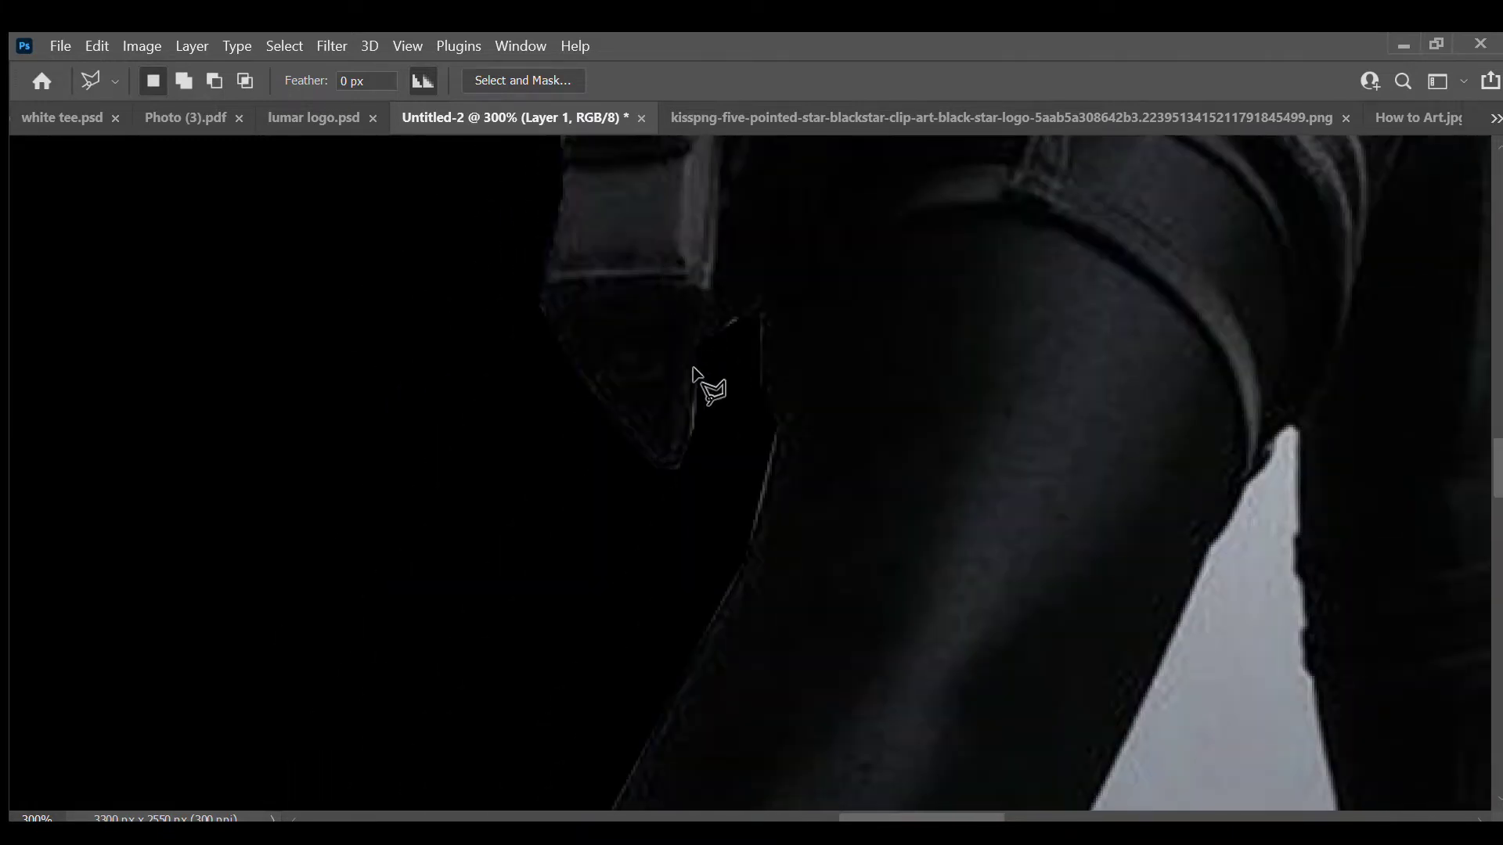
left_click(694, 365)
left_click(713, 459)
left_click(718, 343)
scroll(744, 387, "down", 6)
scroll(741, 378, "down", 3)
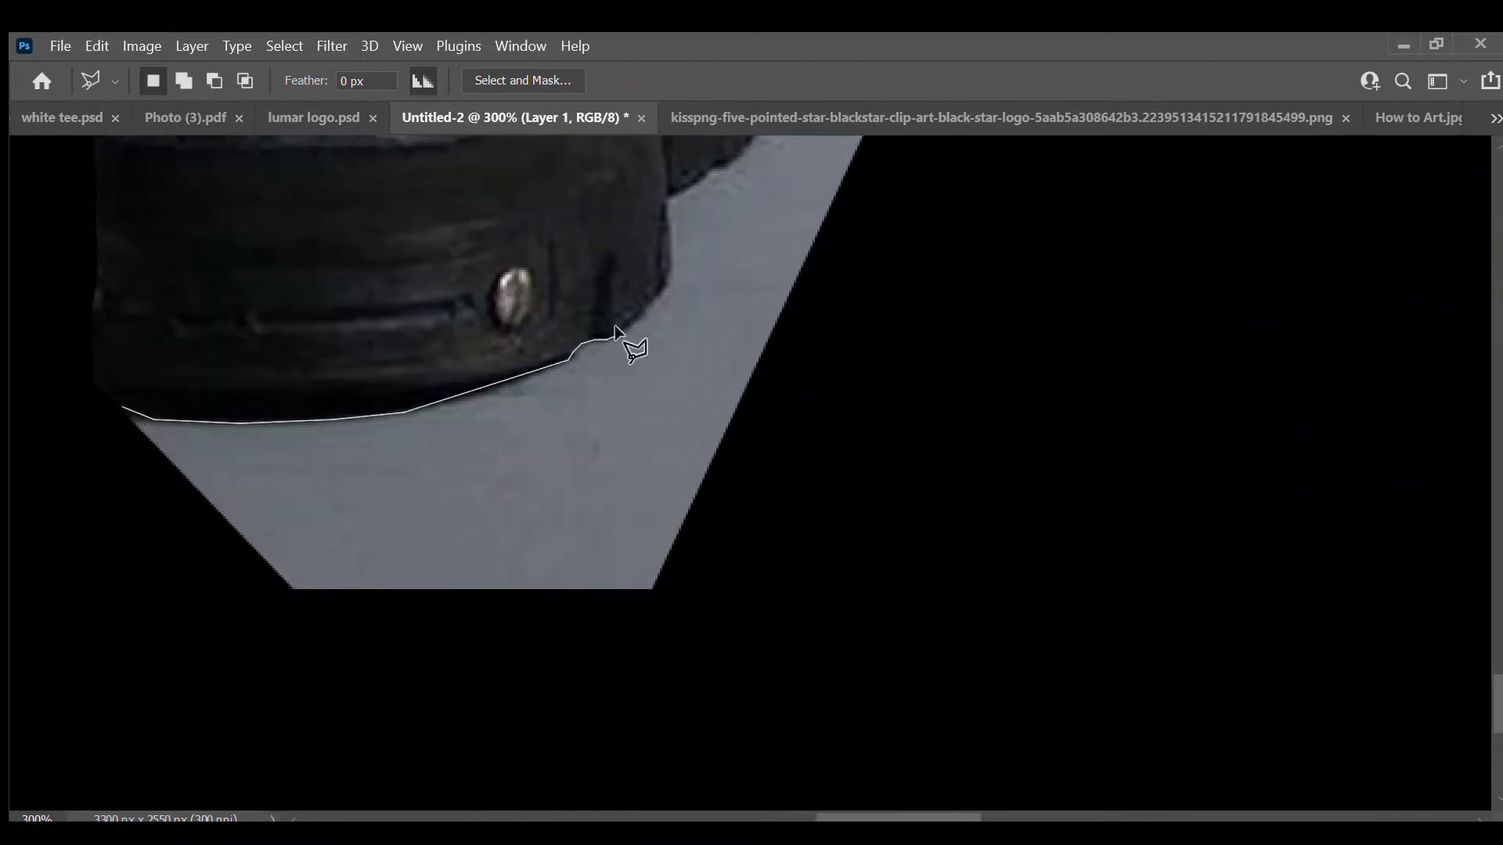
scroll(719, 154, "up", 5)
left_click(763, 478)
left_click(746, 171)
left_click(720, 144)
Step: Place Polygonal Lasso points along the boot edge, panning the zoomed canvas
scroll(720, 144, "up", 5)
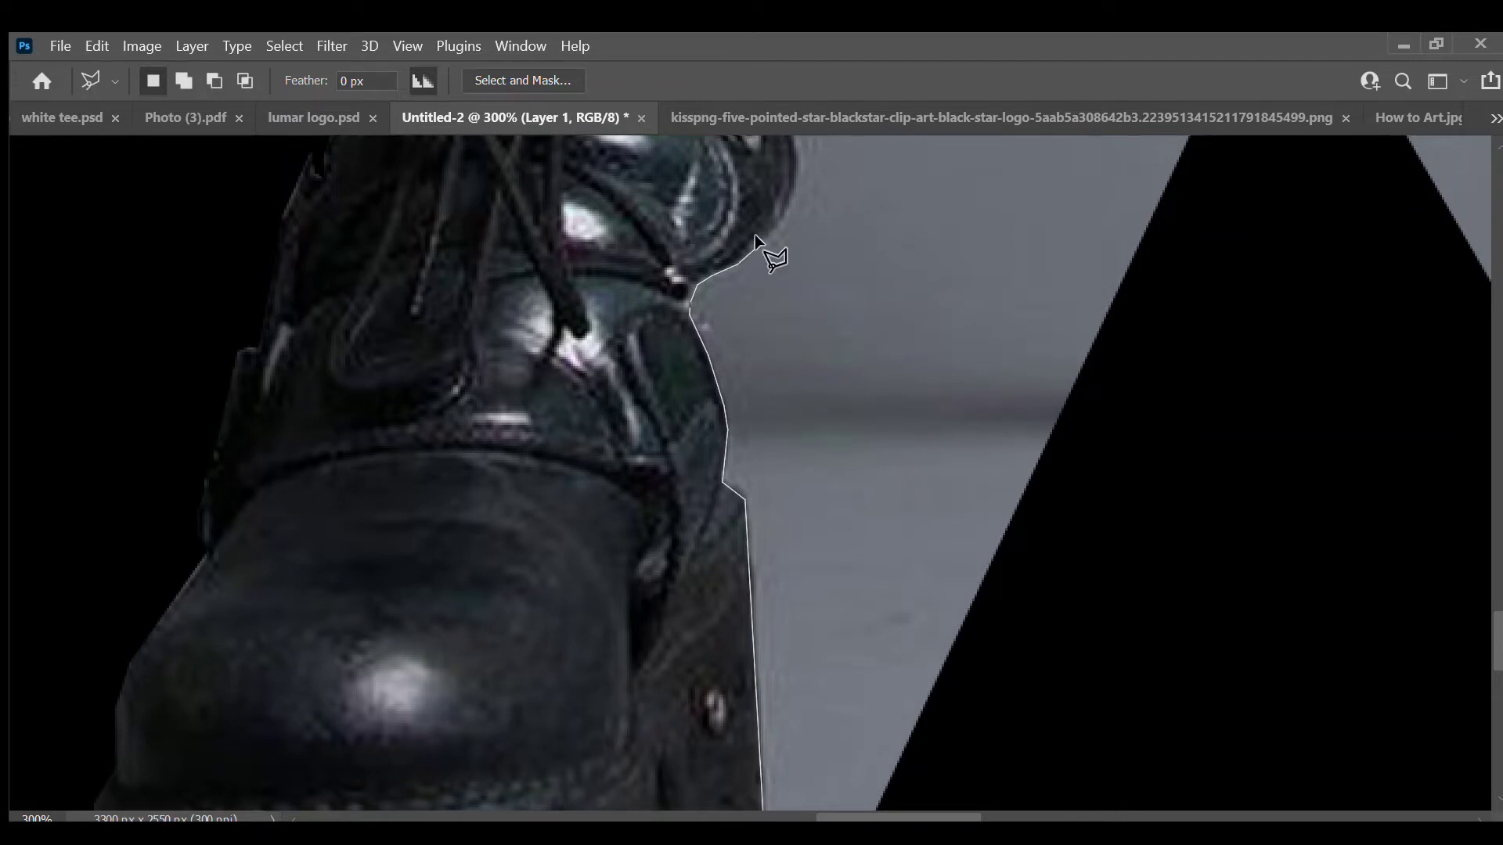
scroll(786, 176, "up", 3)
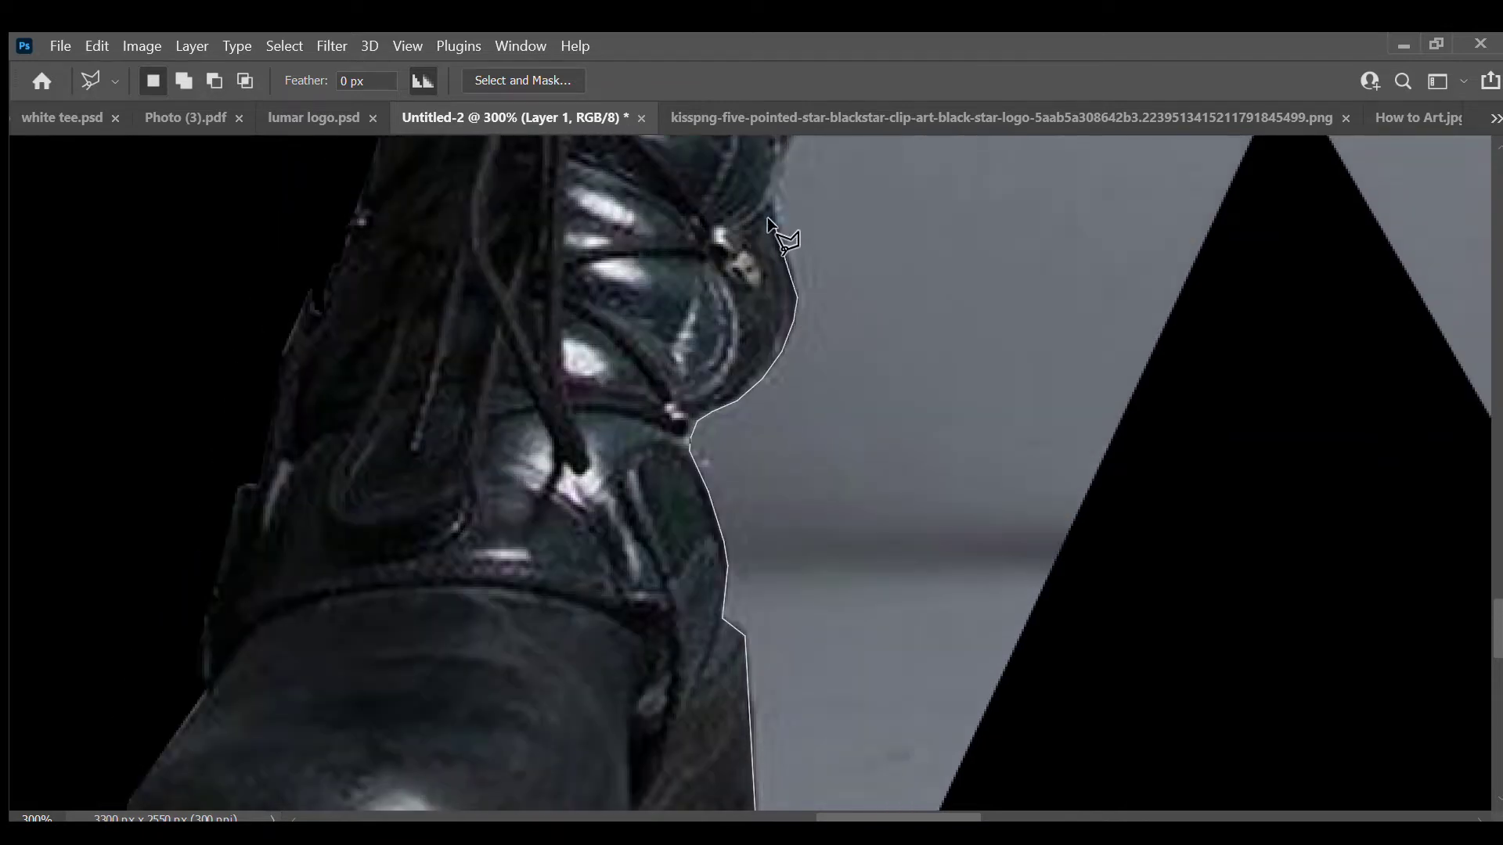
scroll(767, 221, "up", 6)
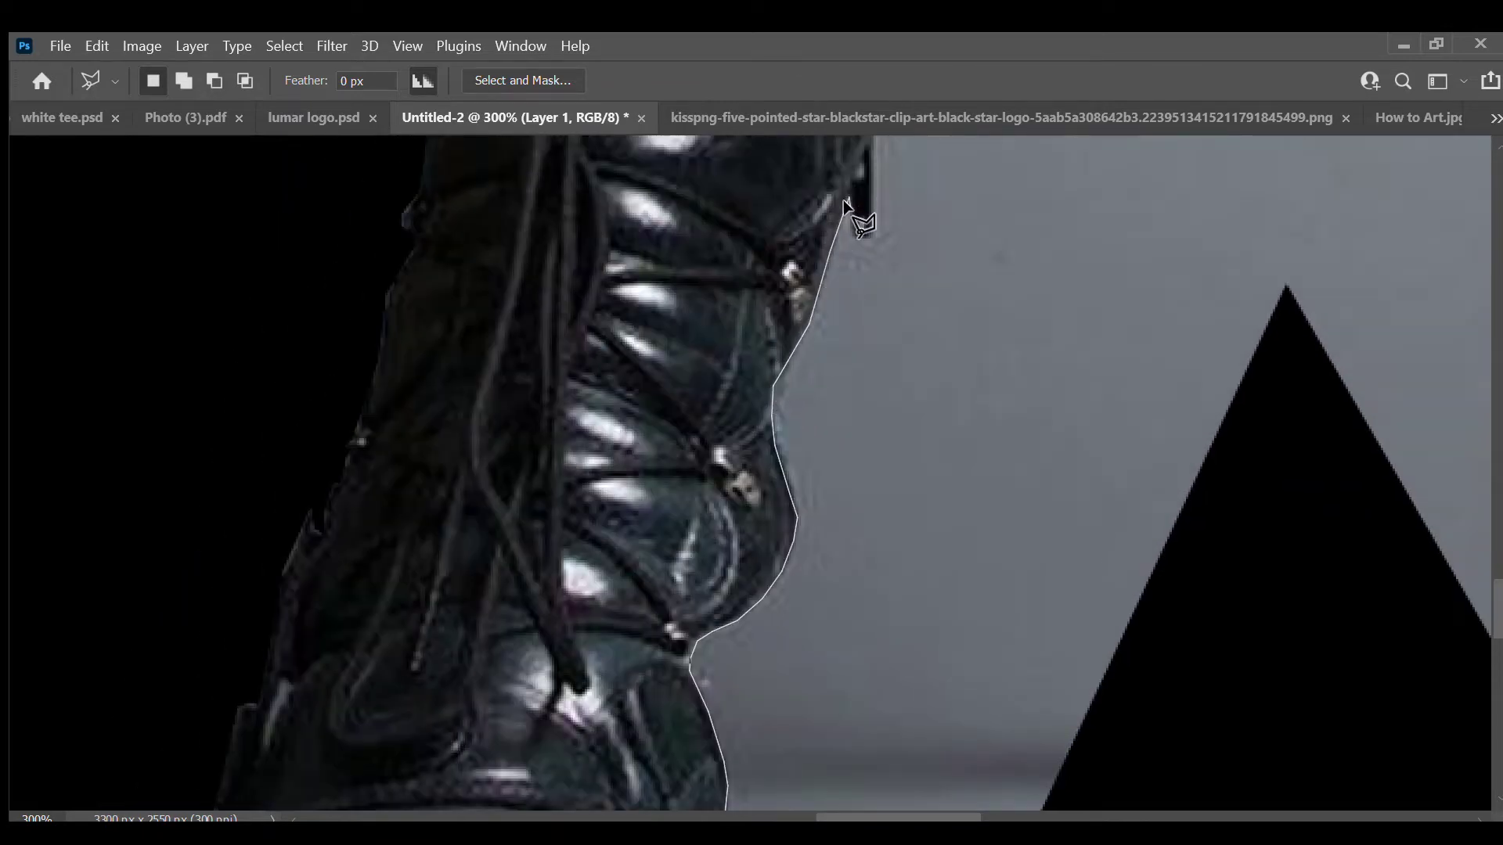
left_click(853, 233)
scroll(864, 211, "up", 1)
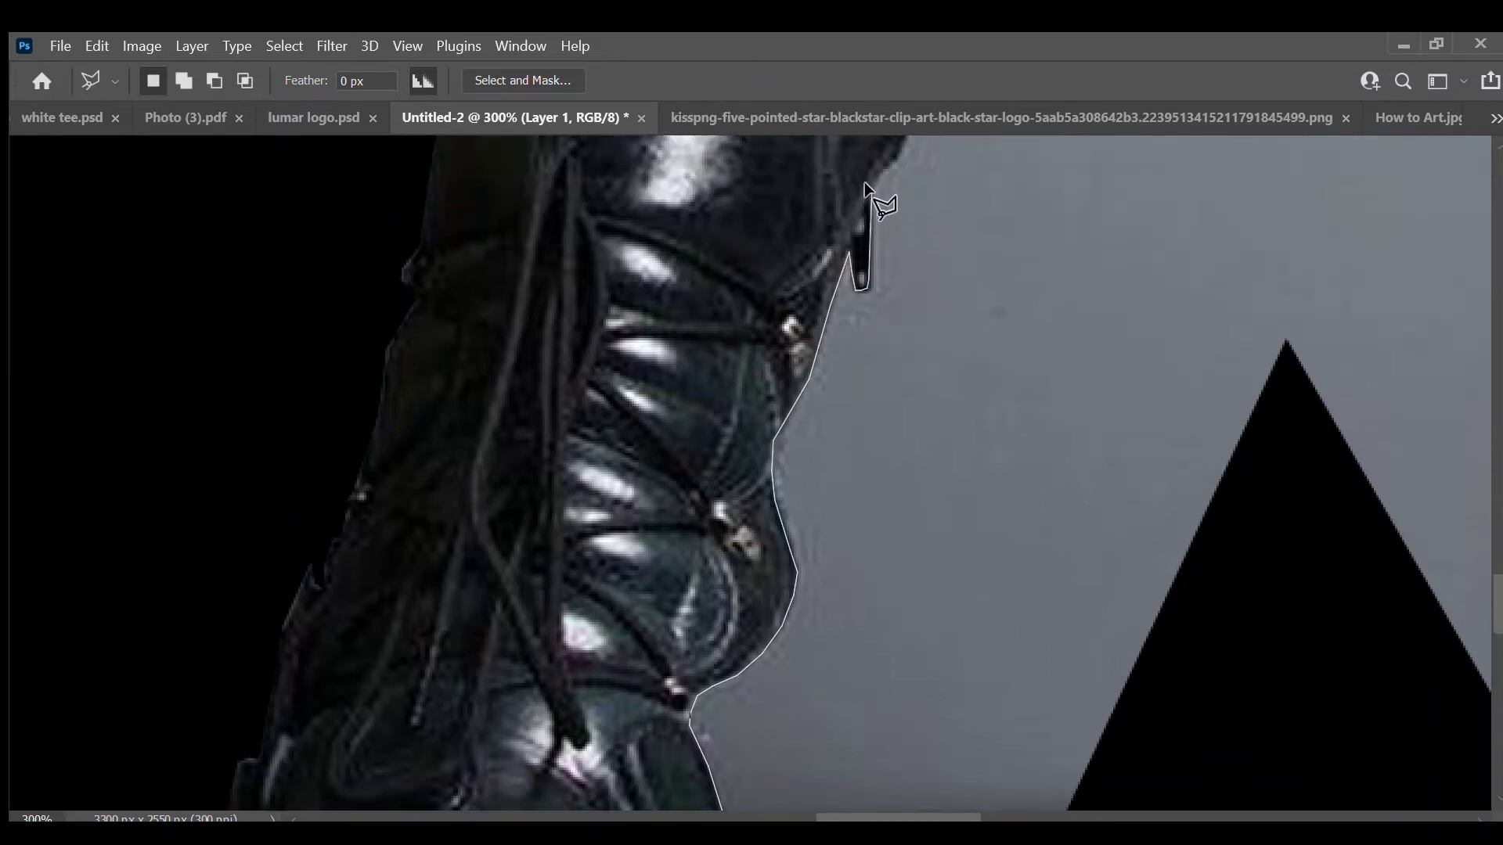
scroll(892, 157, "up", 8)
scroll(943, 327, "up", 8)
scroll(783, 389, "right", 8)
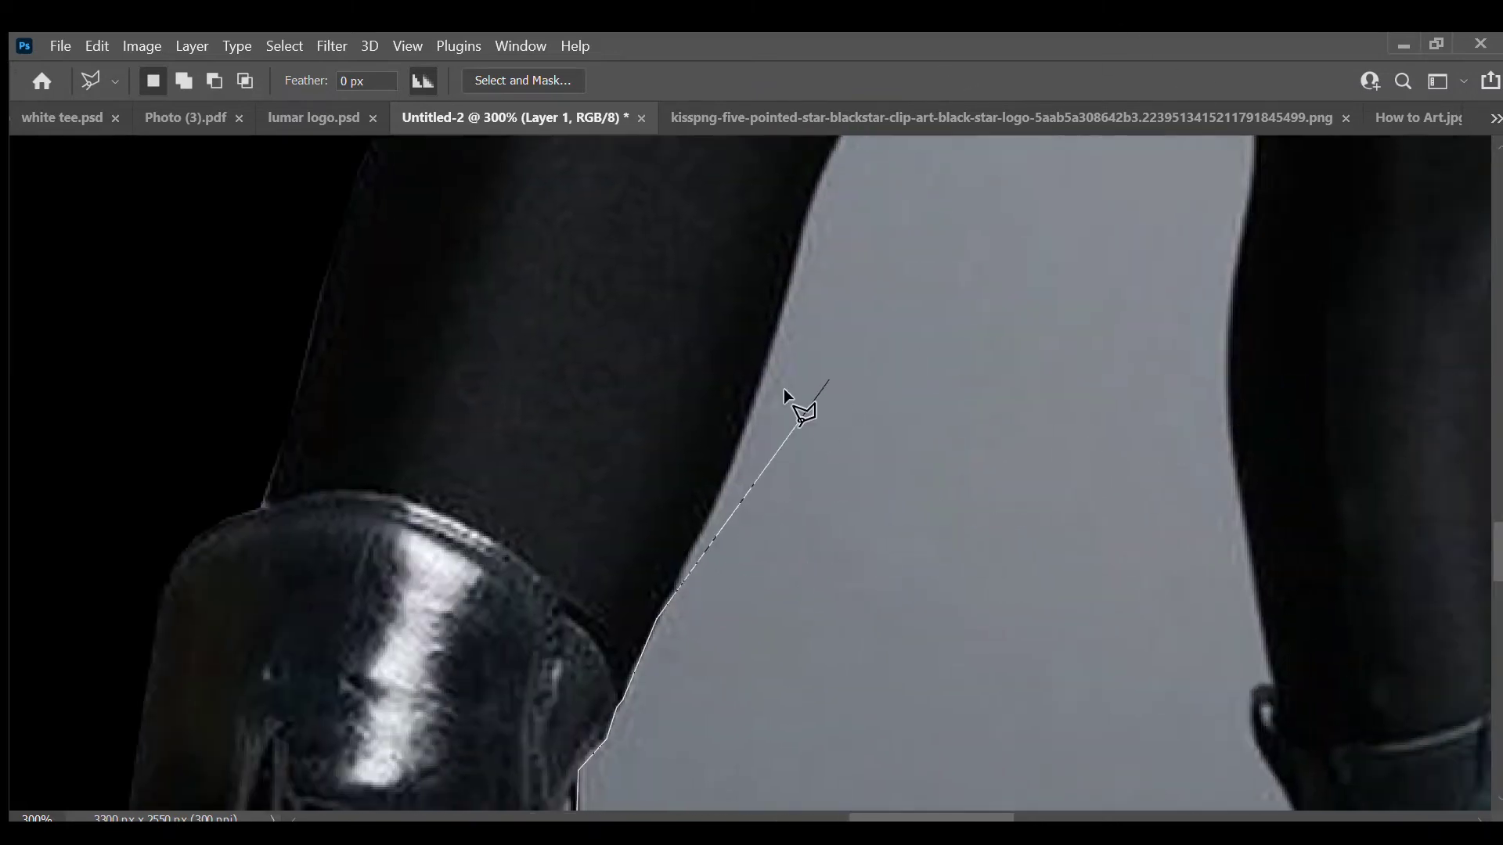
Step: Continue the lasso outline up the inner leg edge along the grey gap
left_click(793, 279)
scroll(814, 344, "up", 4)
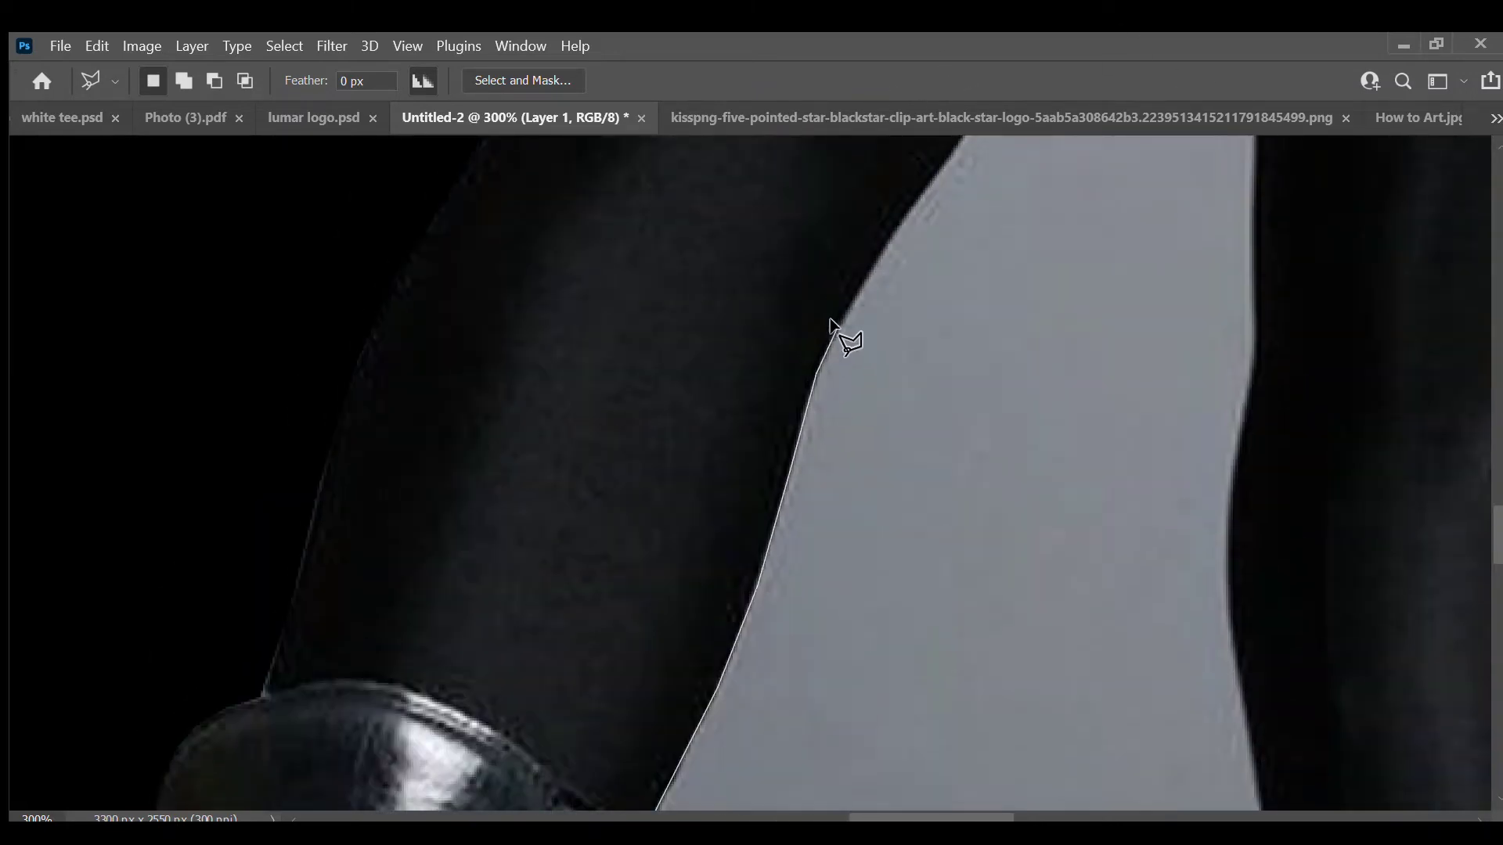
scroll(1374, 191, "up", 3)
scroll(1340, 577, "up", 8)
scroll(1340, 577, "right", 4)
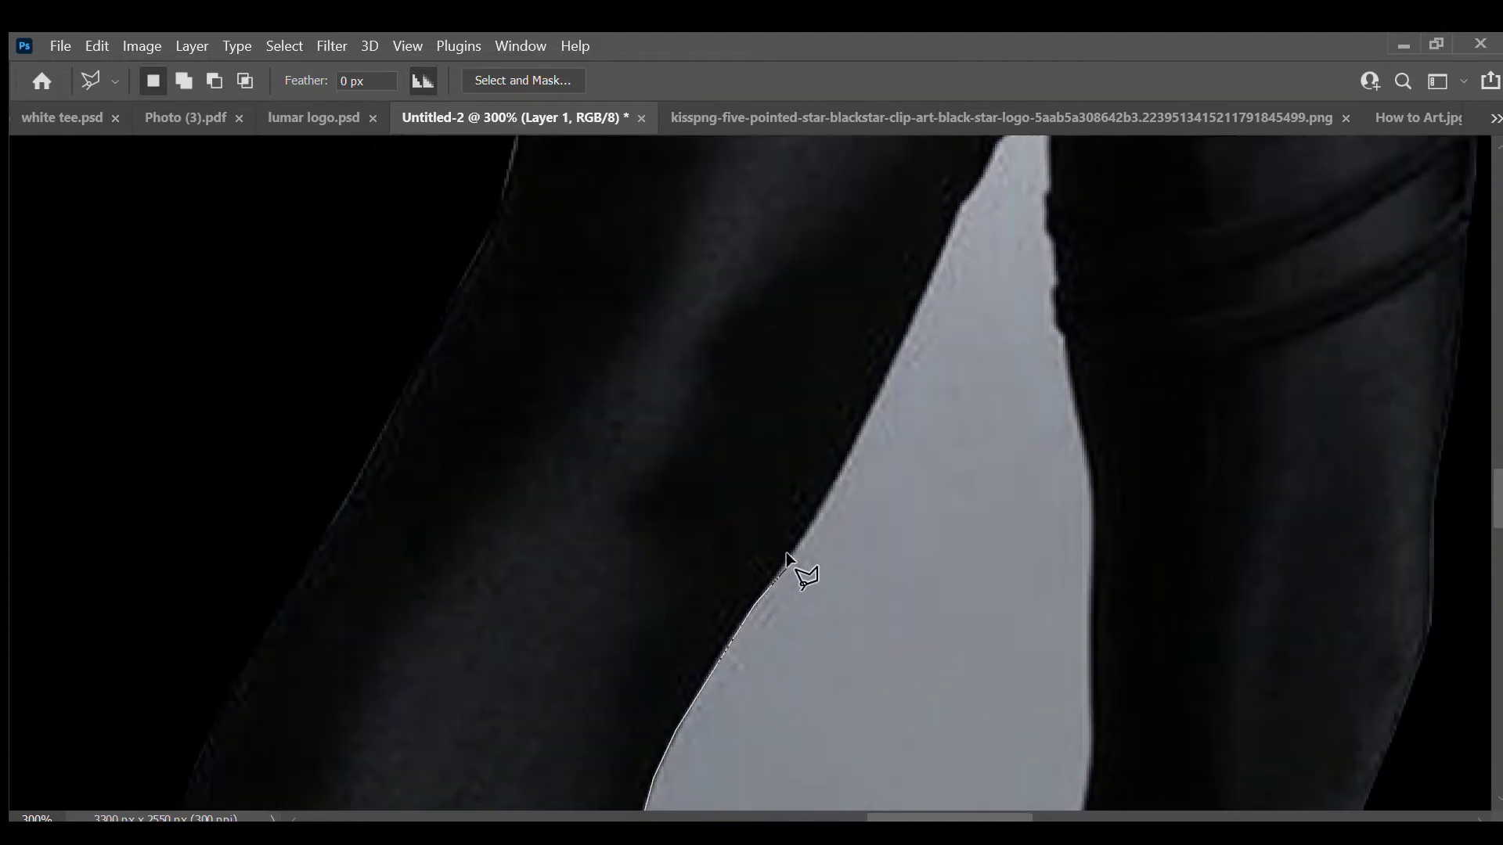
left_click(883, 369)
scroll(885, 470, "up", 8)
scroll(885, 470, "right", 4)
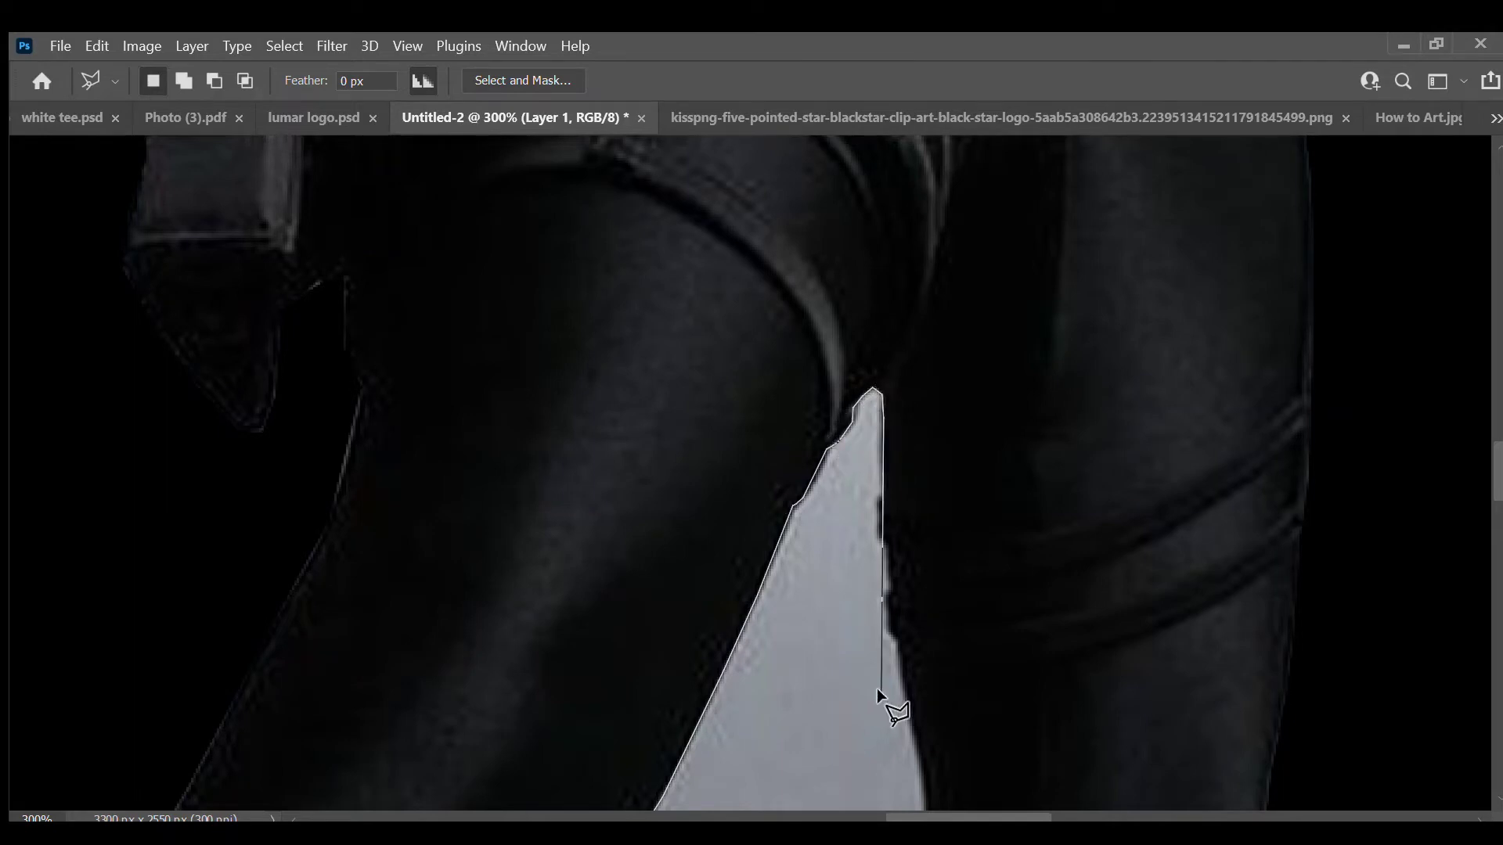
Step: Trace the outline along the inner leg and down the opposite right leg
left_click(899, 652)
scroll(909, 469, "down", 5)
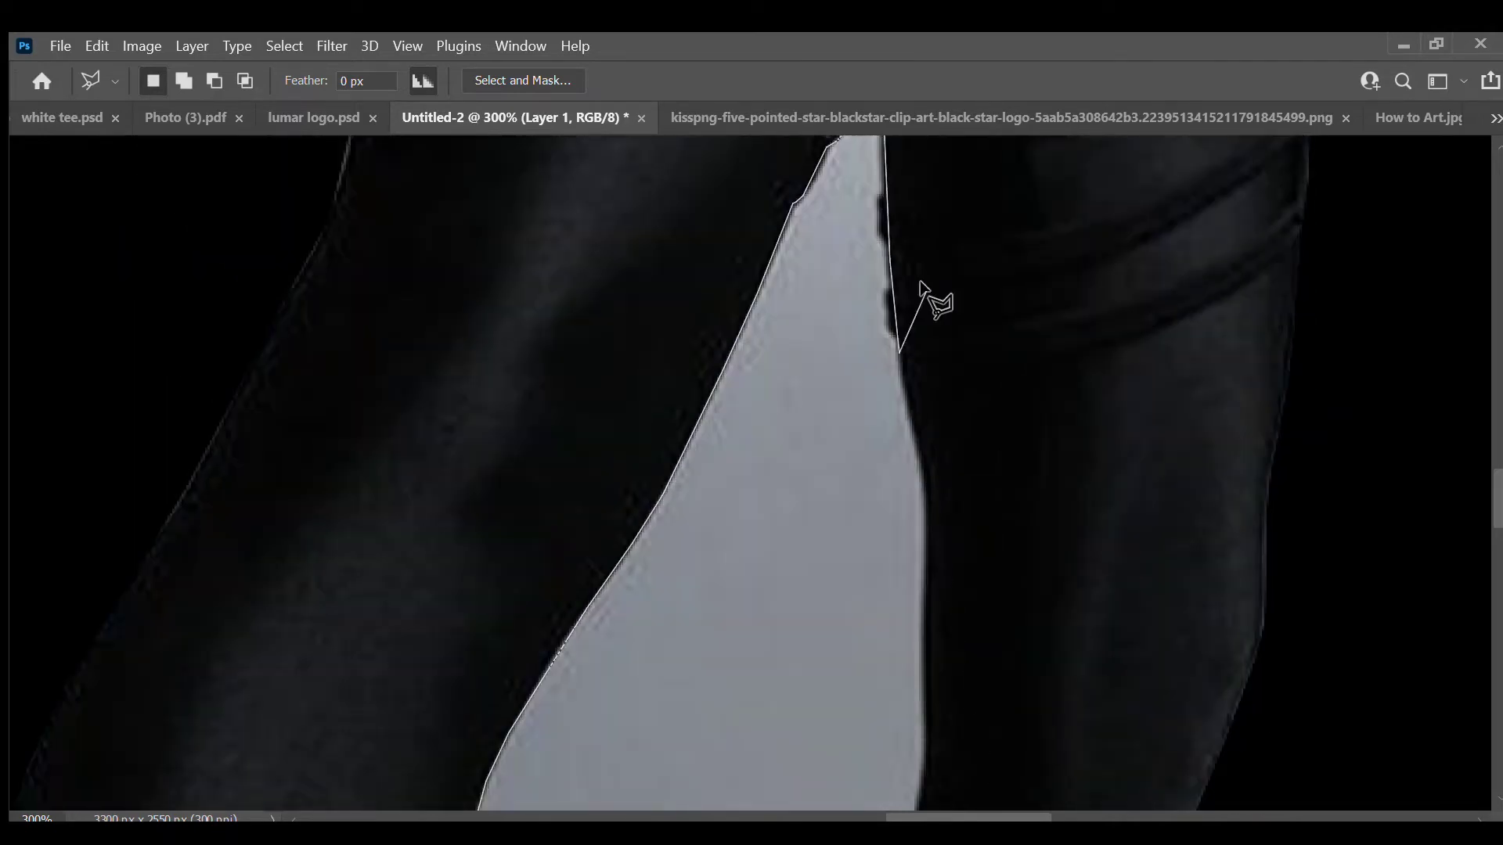
scroll(917, 597, "down", 5)
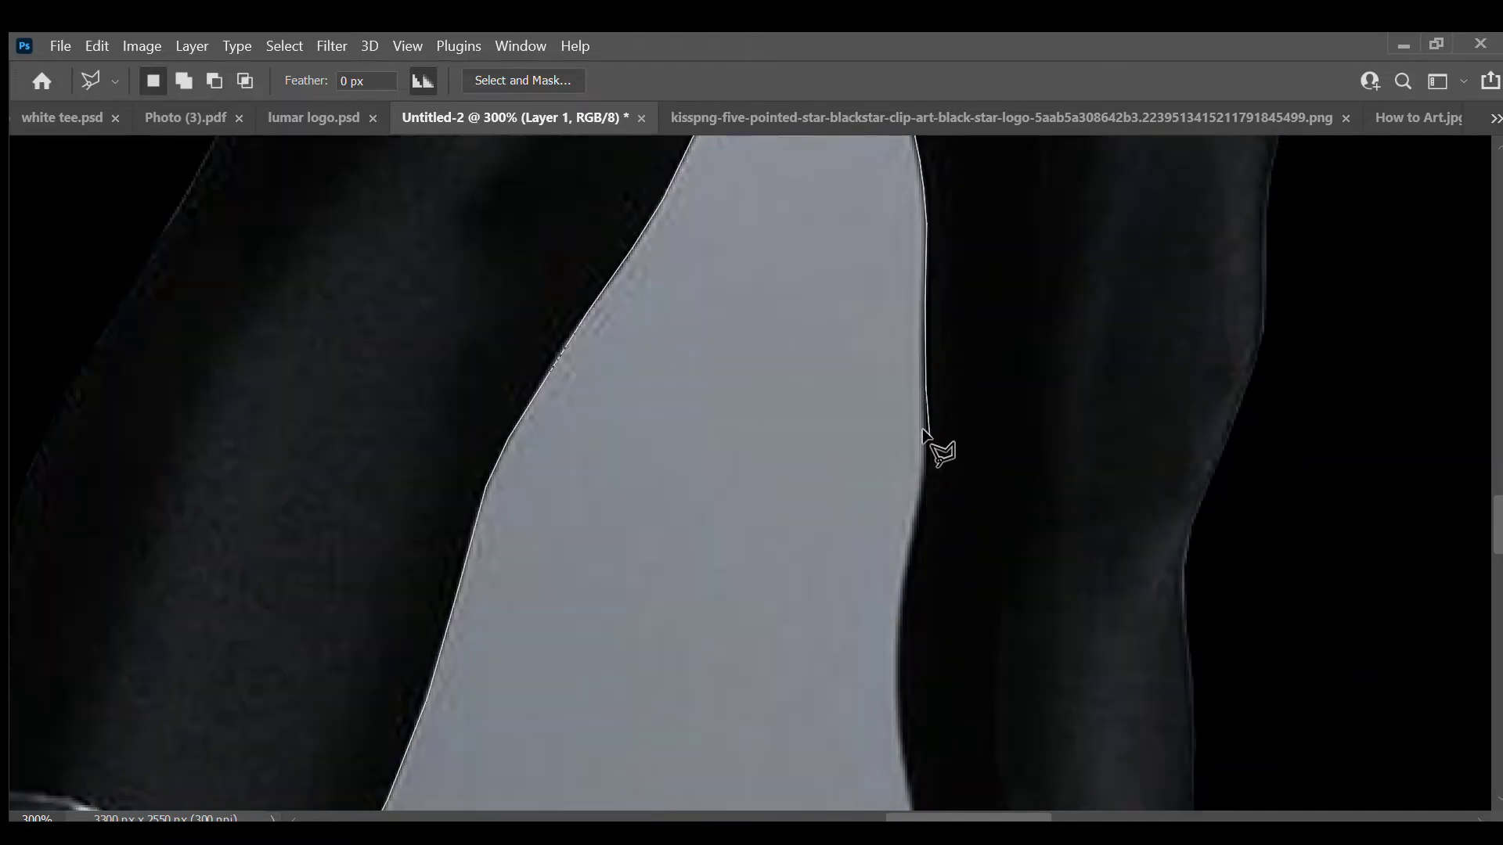
left_click(927, 470)
scroll(889, 726, "down", 4)
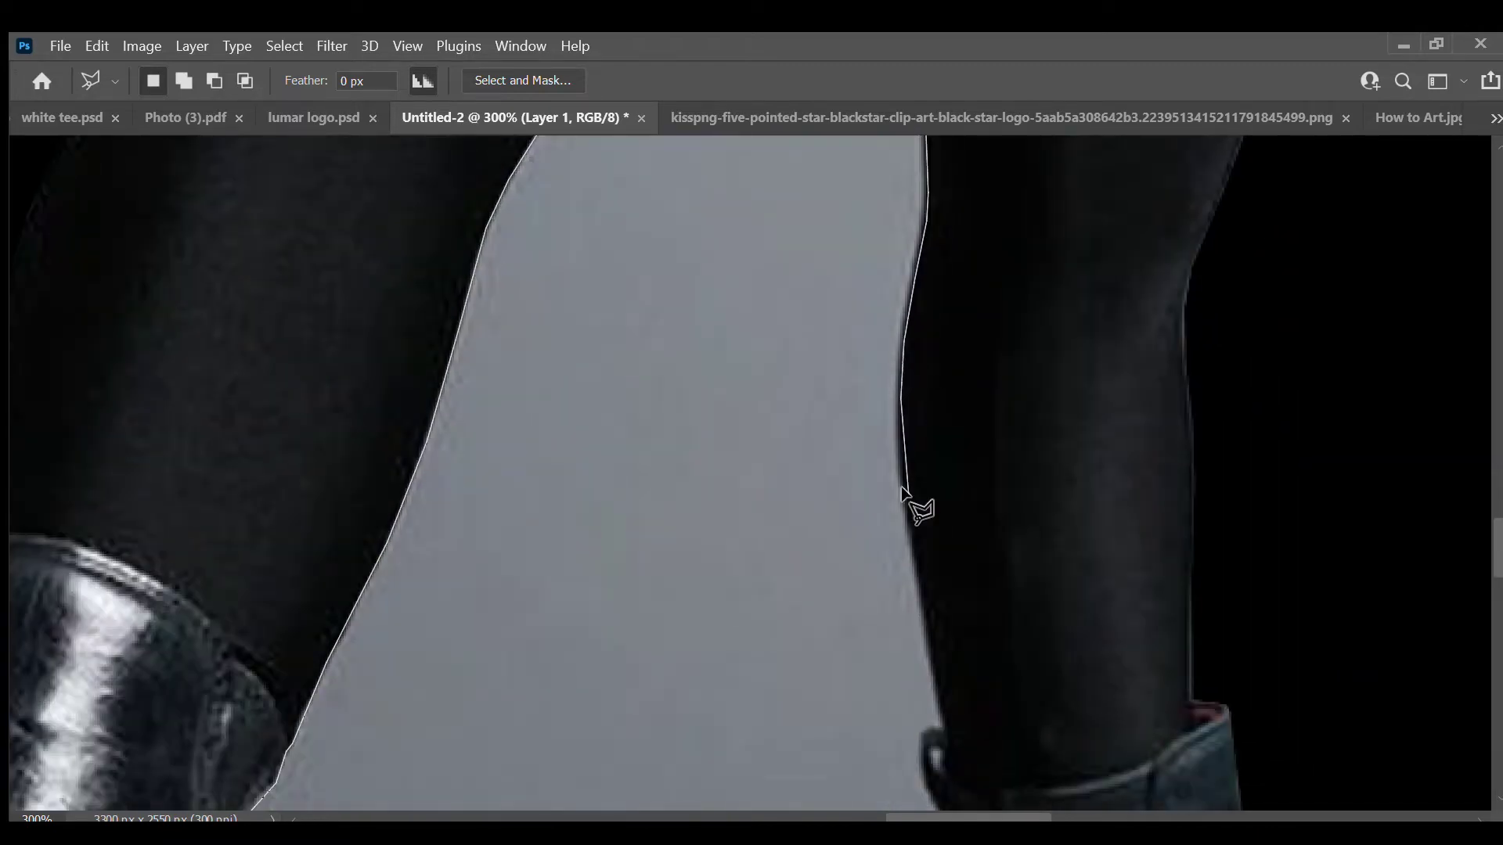
scroll(924, 548, "down", 3)
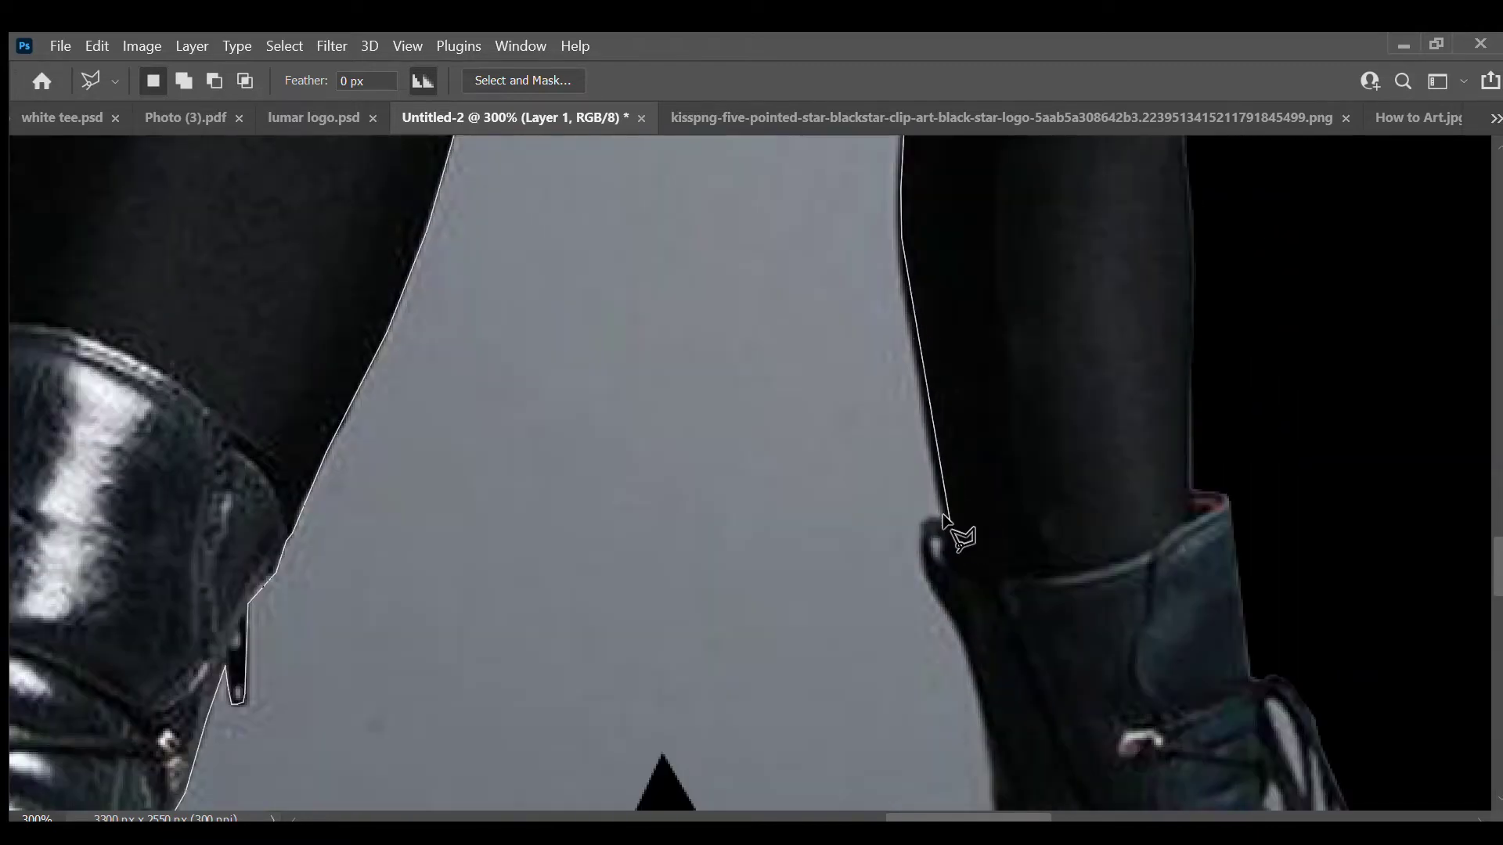
left_click(901, 266)
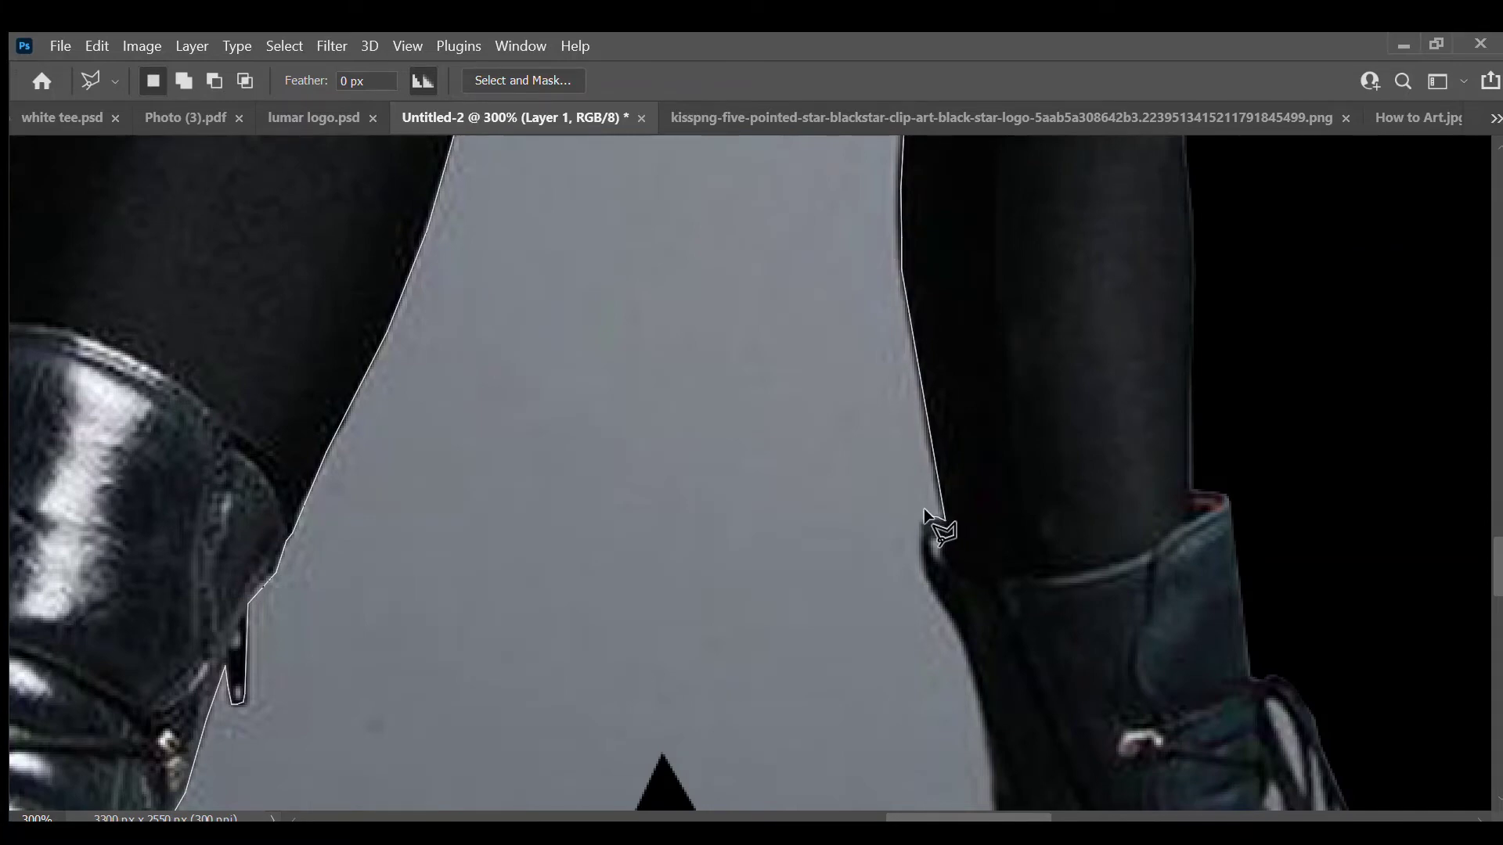
Step: Carry the outline around the boot into the black area and close the selection
scroll(914, 553, "down", 2)
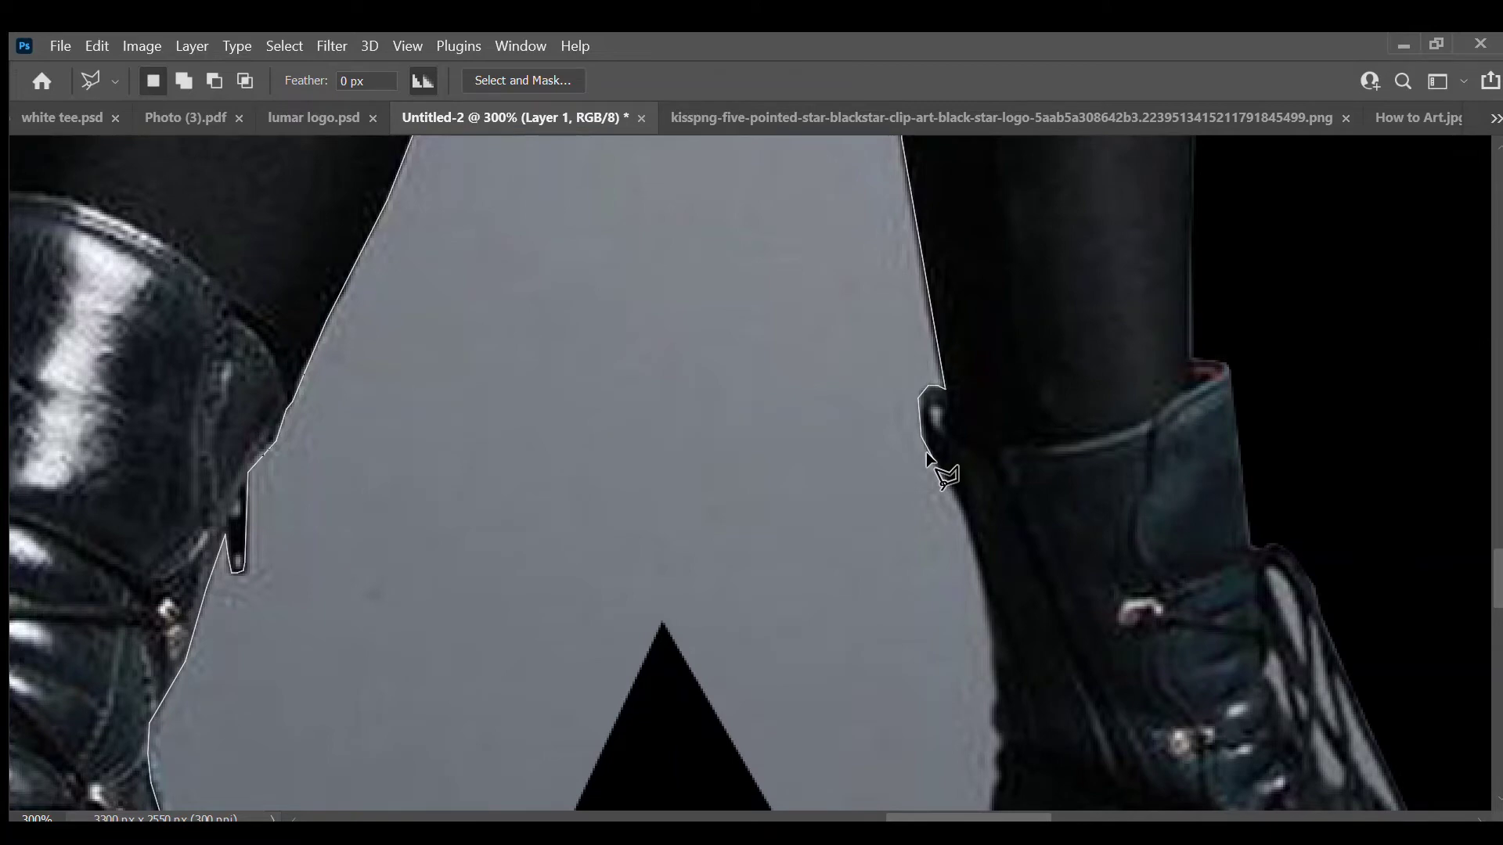
left_click(965, 522)
left_click(992, 631)
scroll(990, 658, "down", 4)
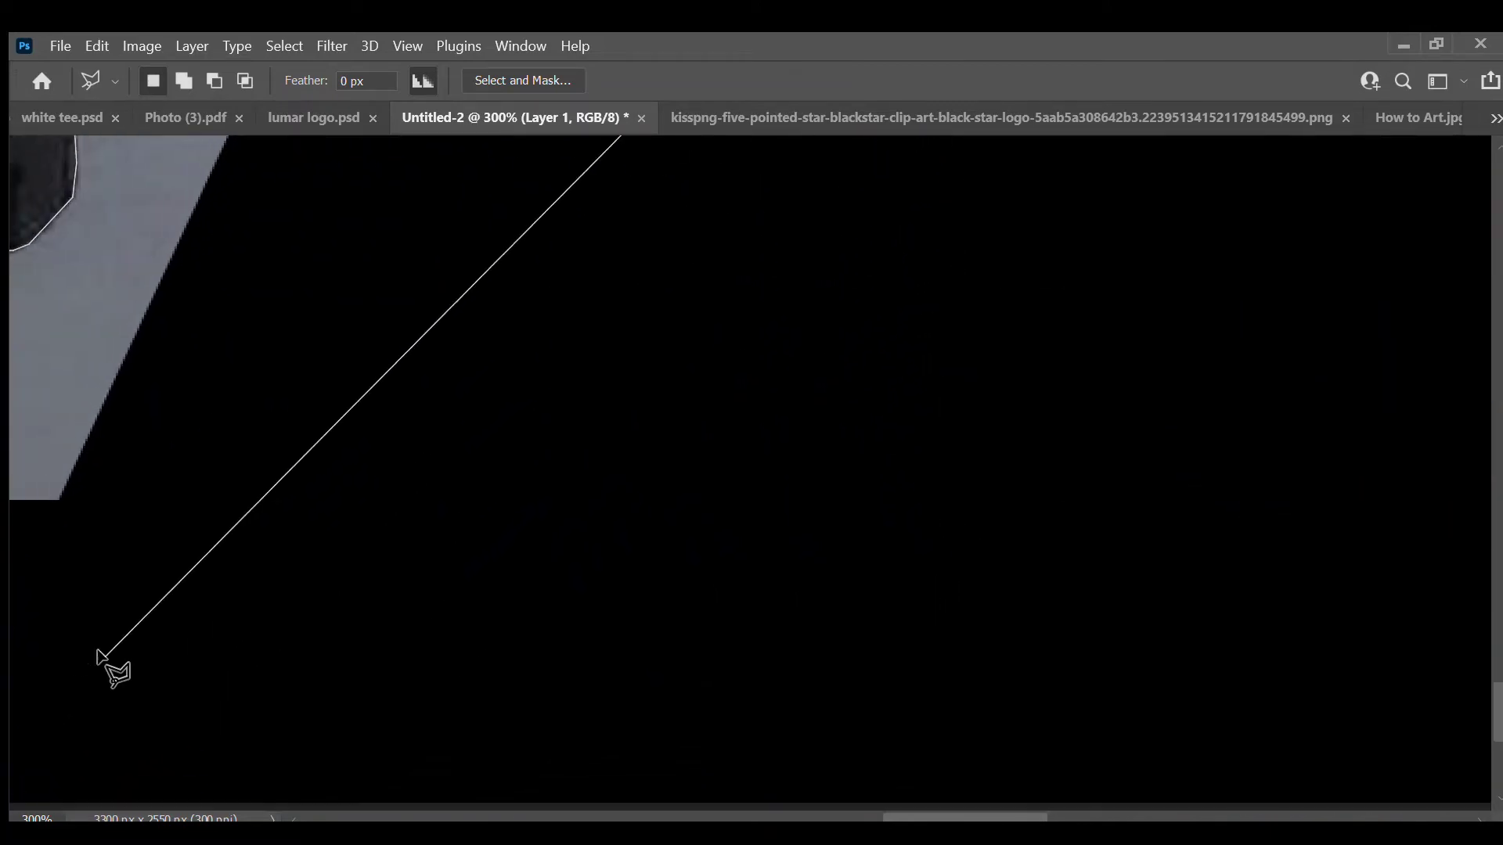
left_click(118, 685)
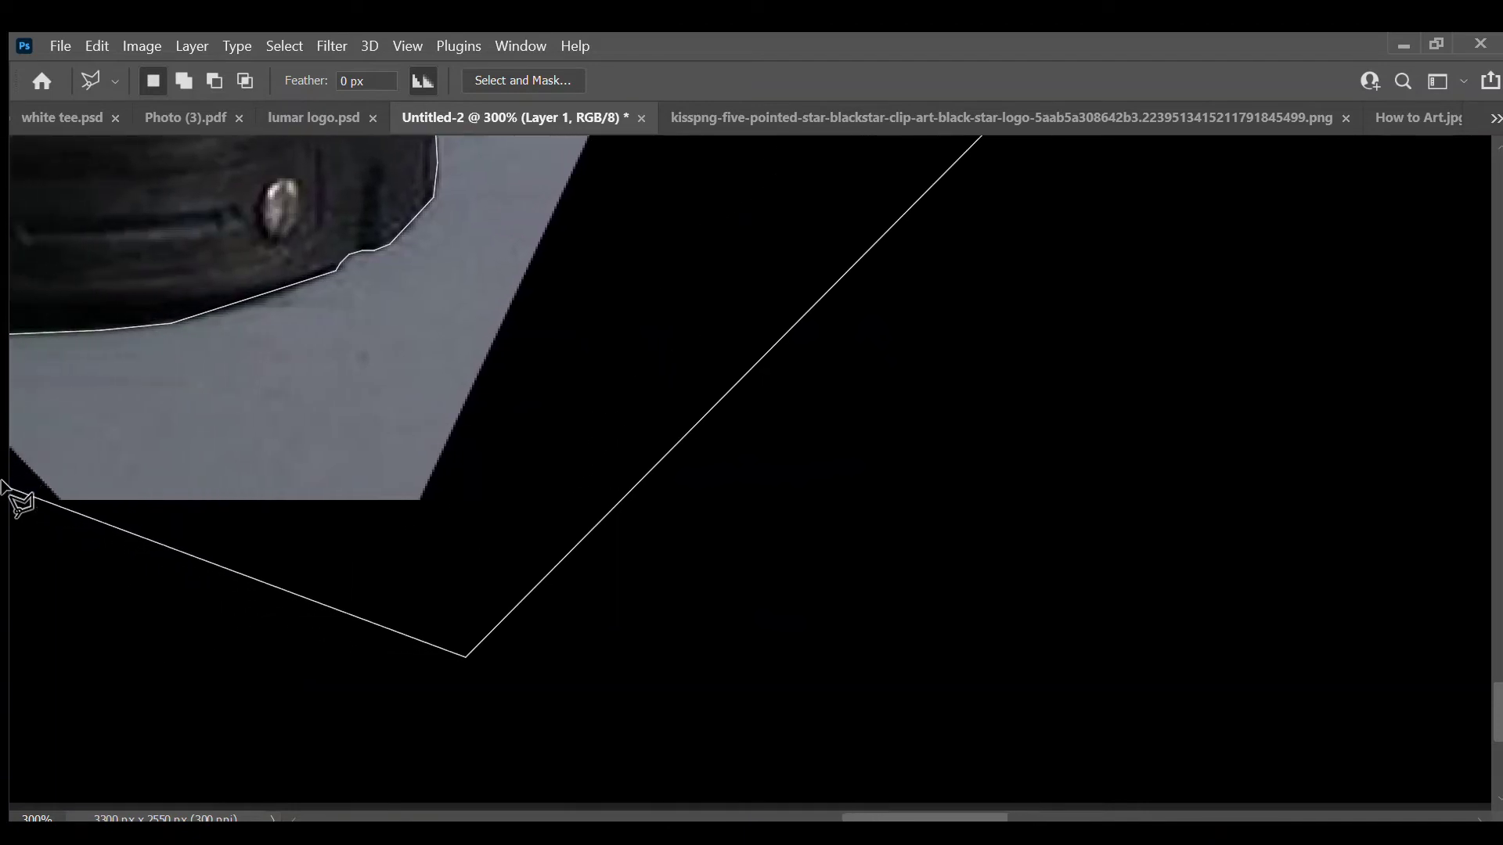
left_click(148, 518)
left_click(122, 315)
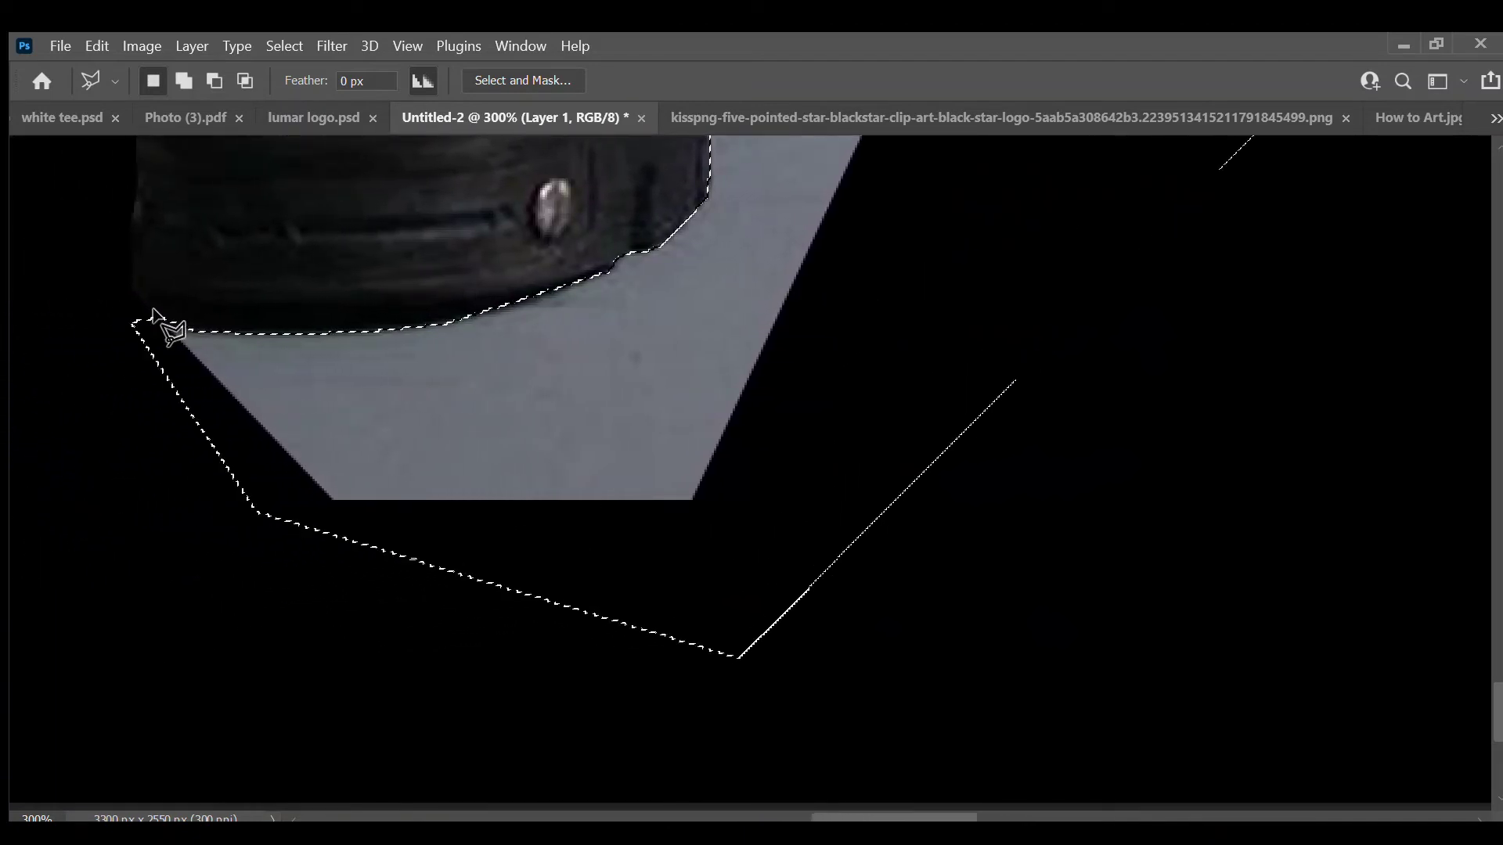
key("ctrl+minus")
key("ctrl+minus")
key("ctrl+minus")
key("ctrl+minus")
Step: Try a tonal adjustment on the figure layer, cancelling it several times
scroll(814, 378, "down", 2)
key("v")
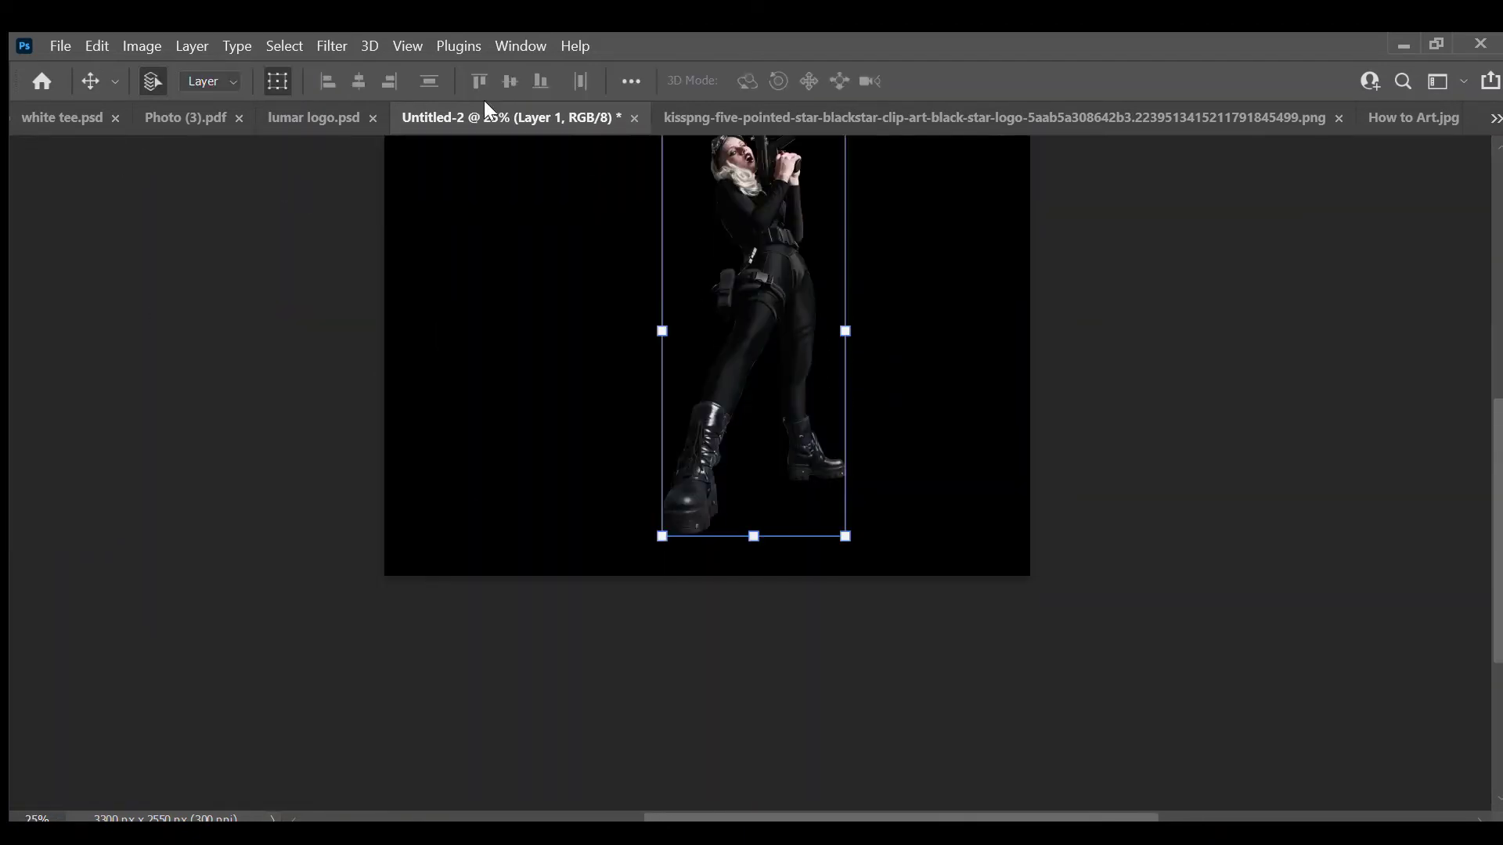
key("i")
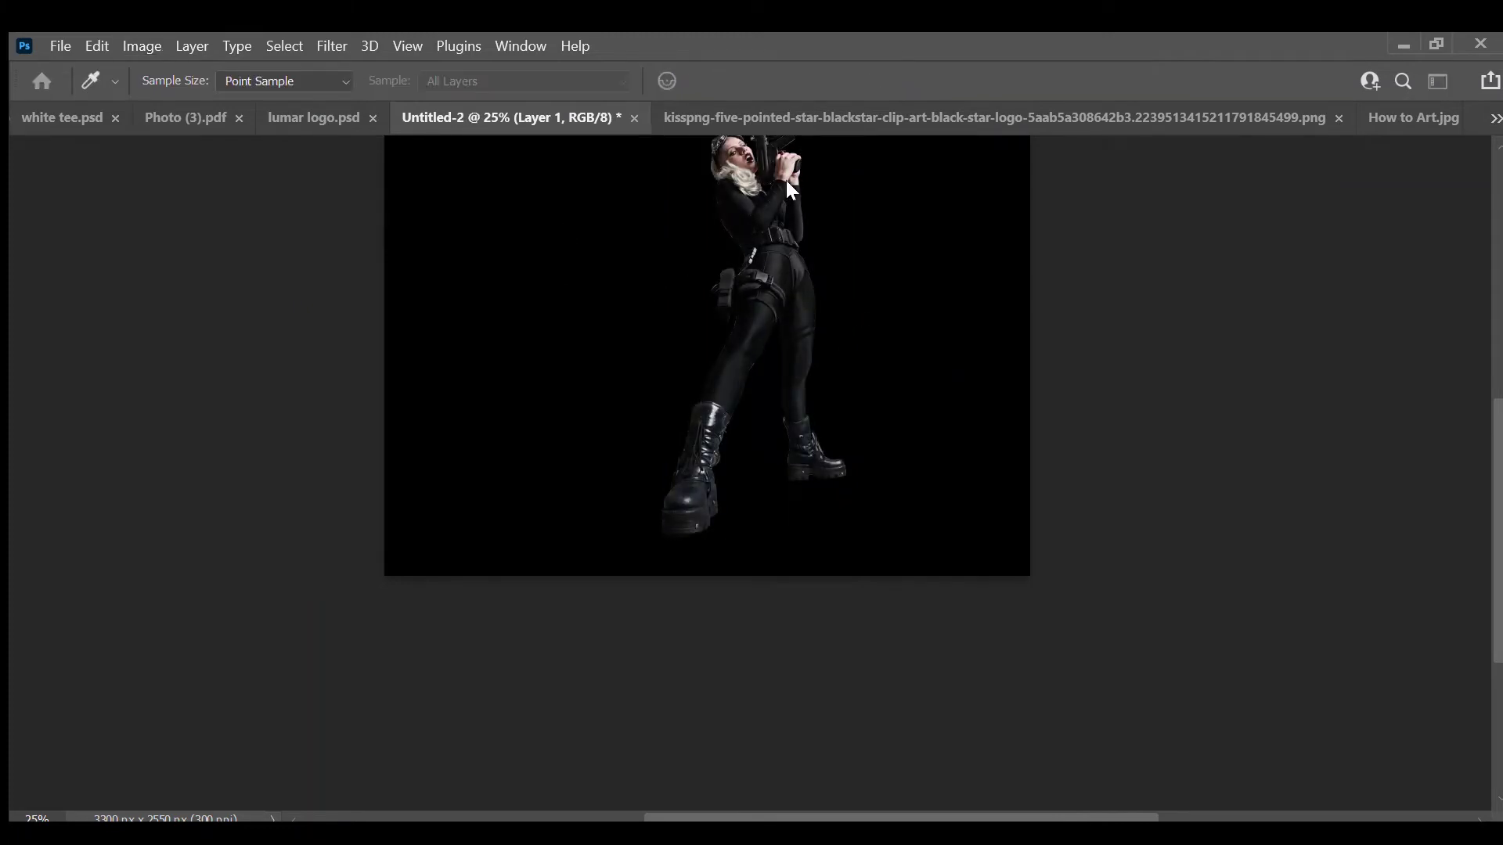
key("v")
scroll(627, 446, "up", 2)
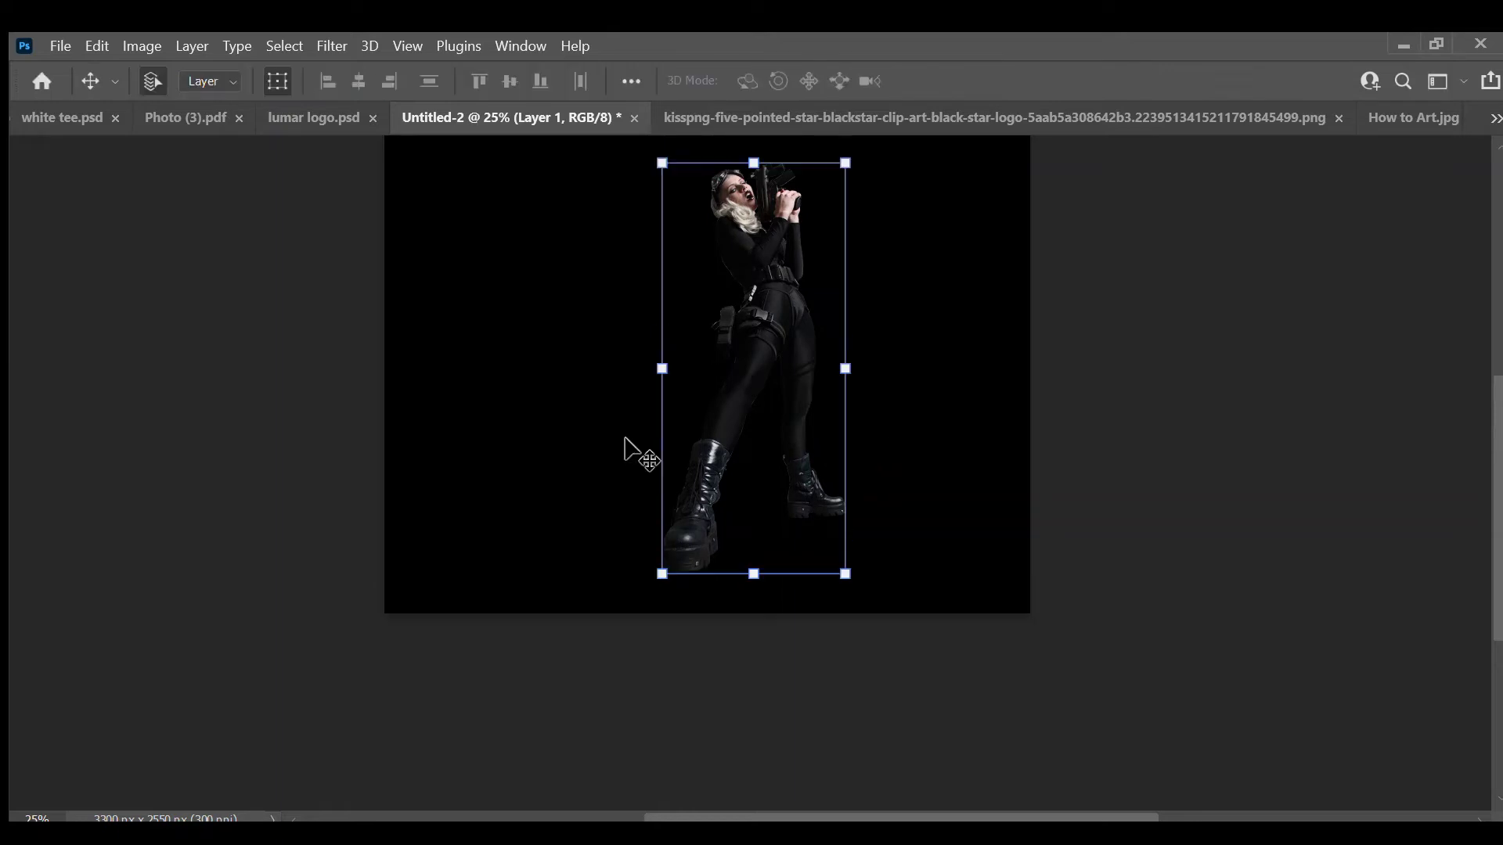
key("i")
key("v")
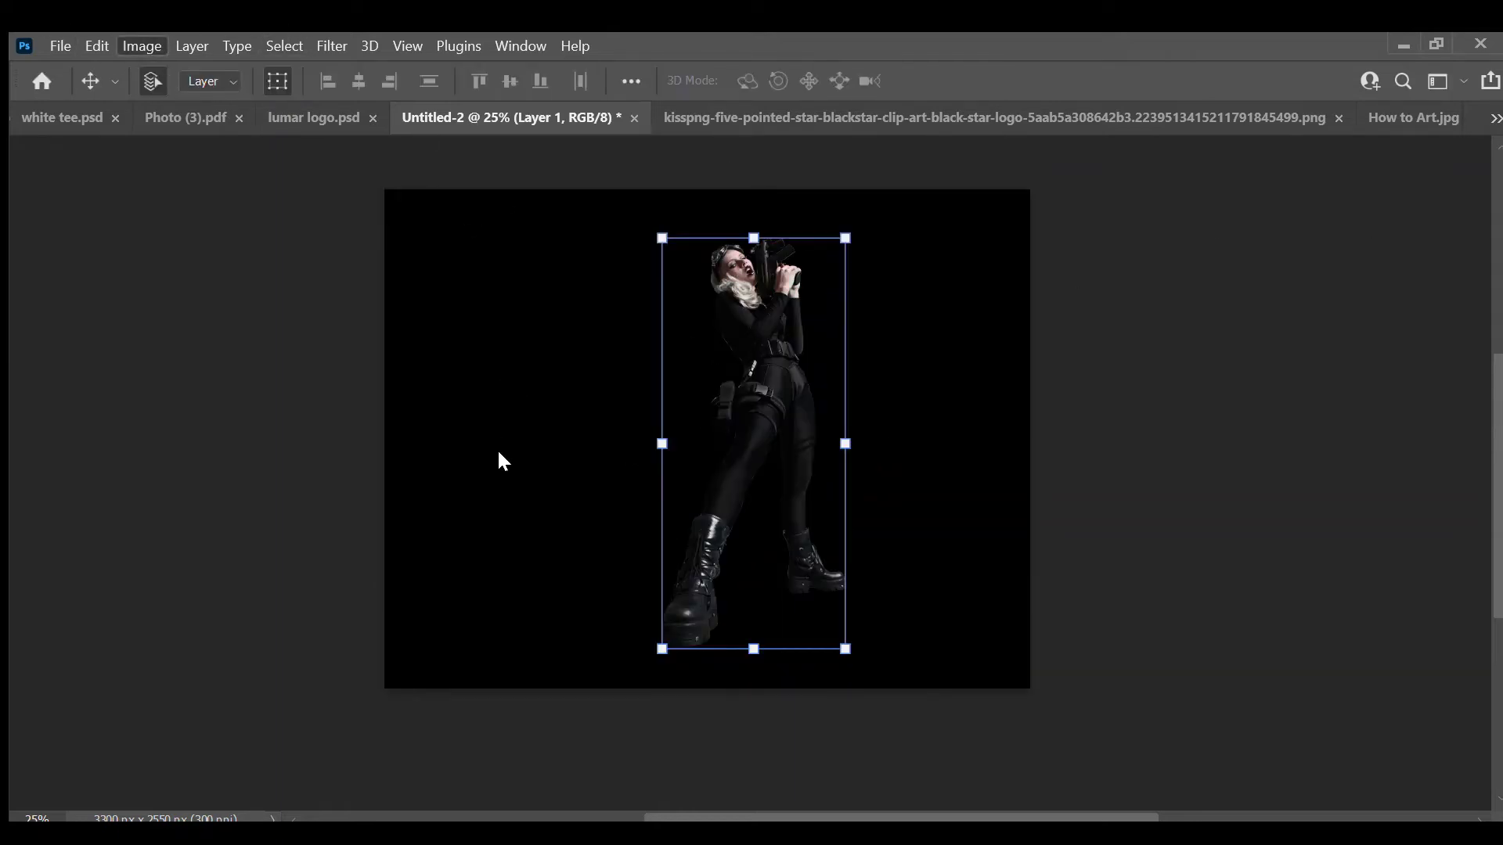
key("i")
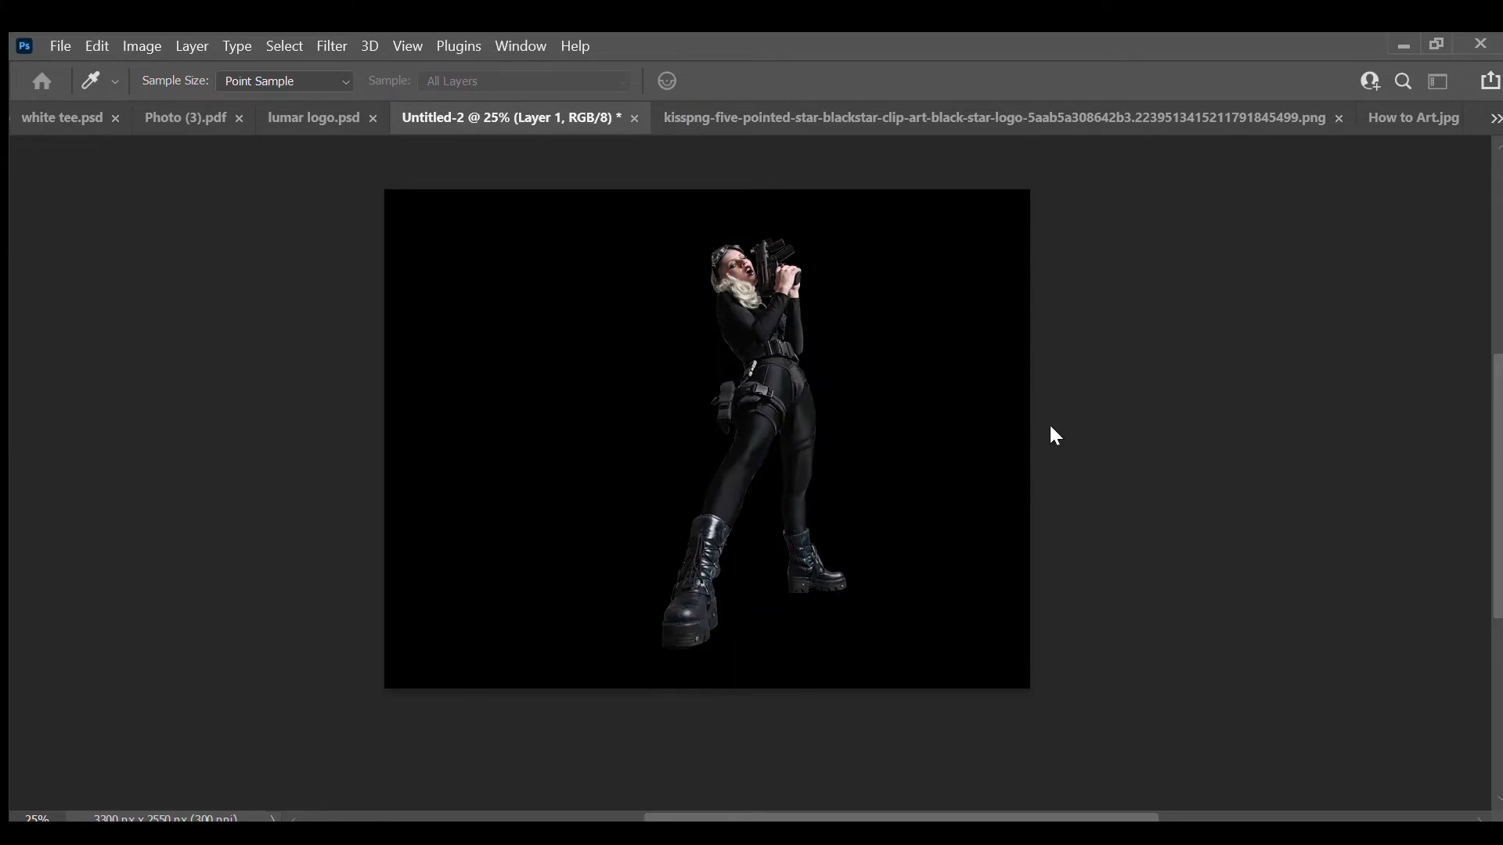
key("v")
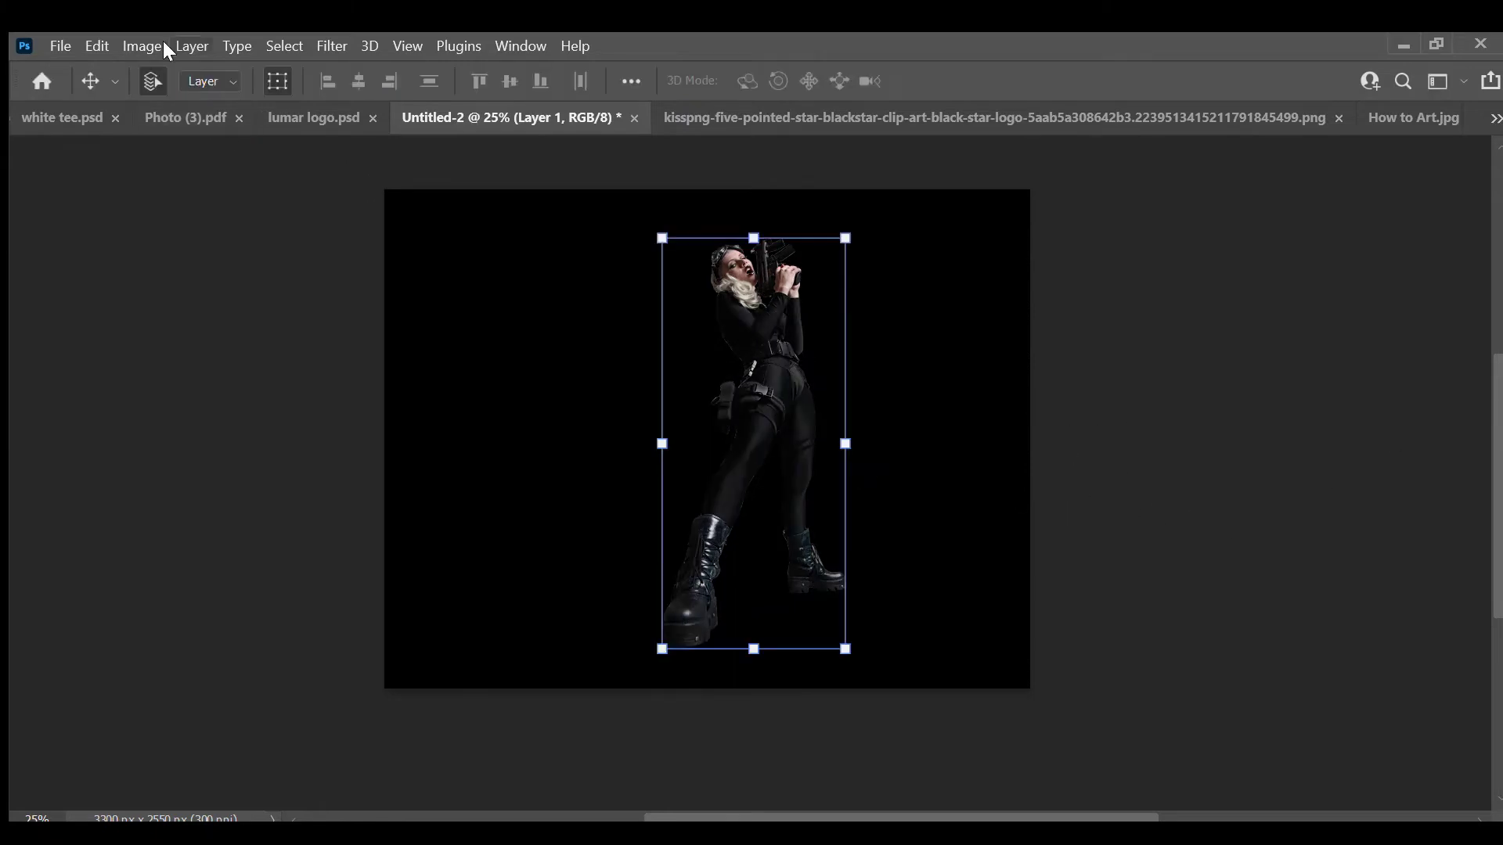
Step: Threshold the figure to black and white, nudge it left, and remove the white areas
key("i")
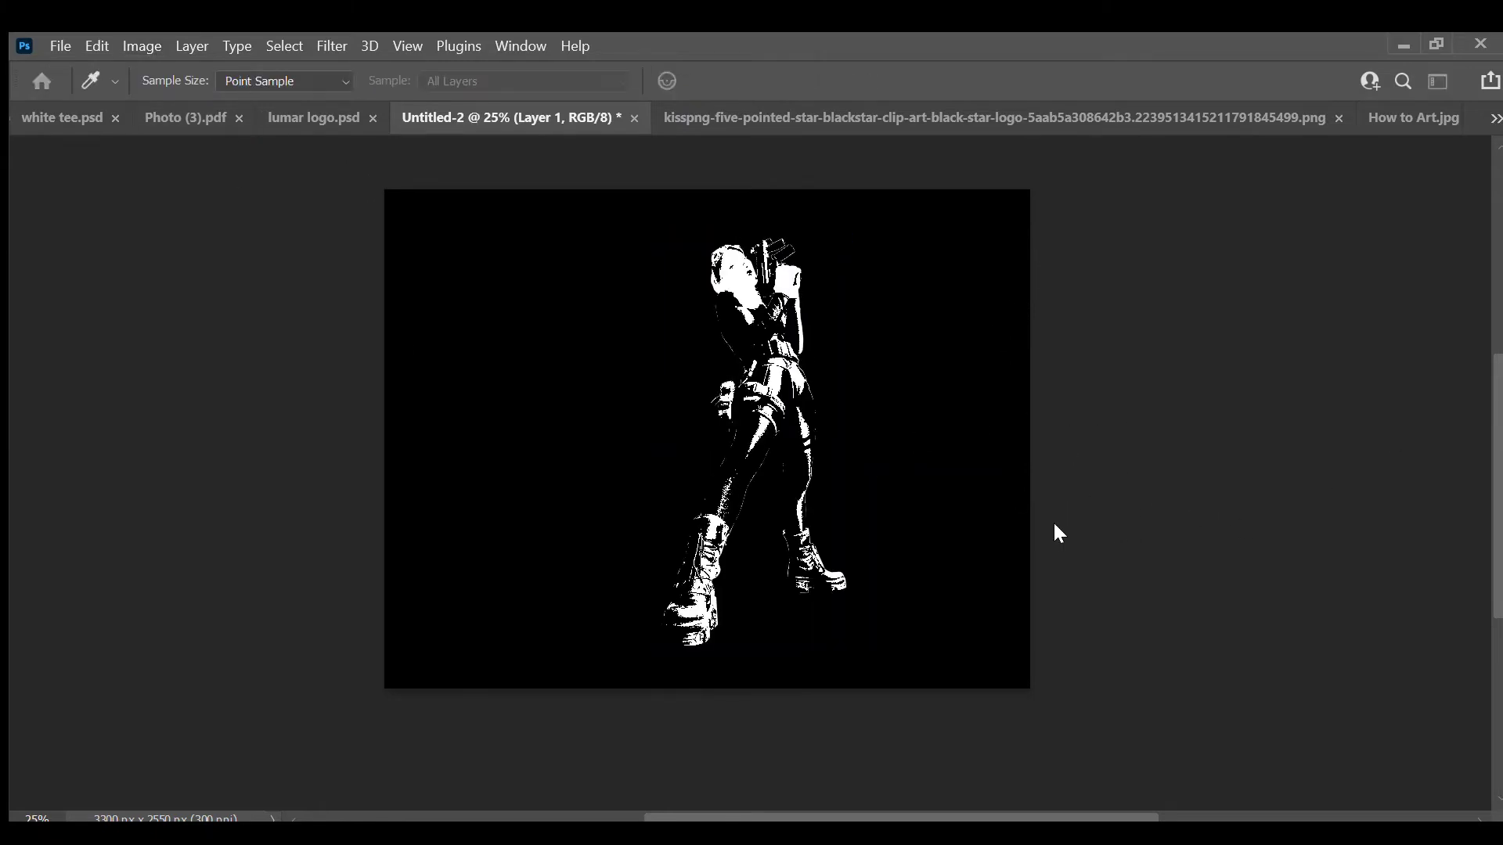
key("v")
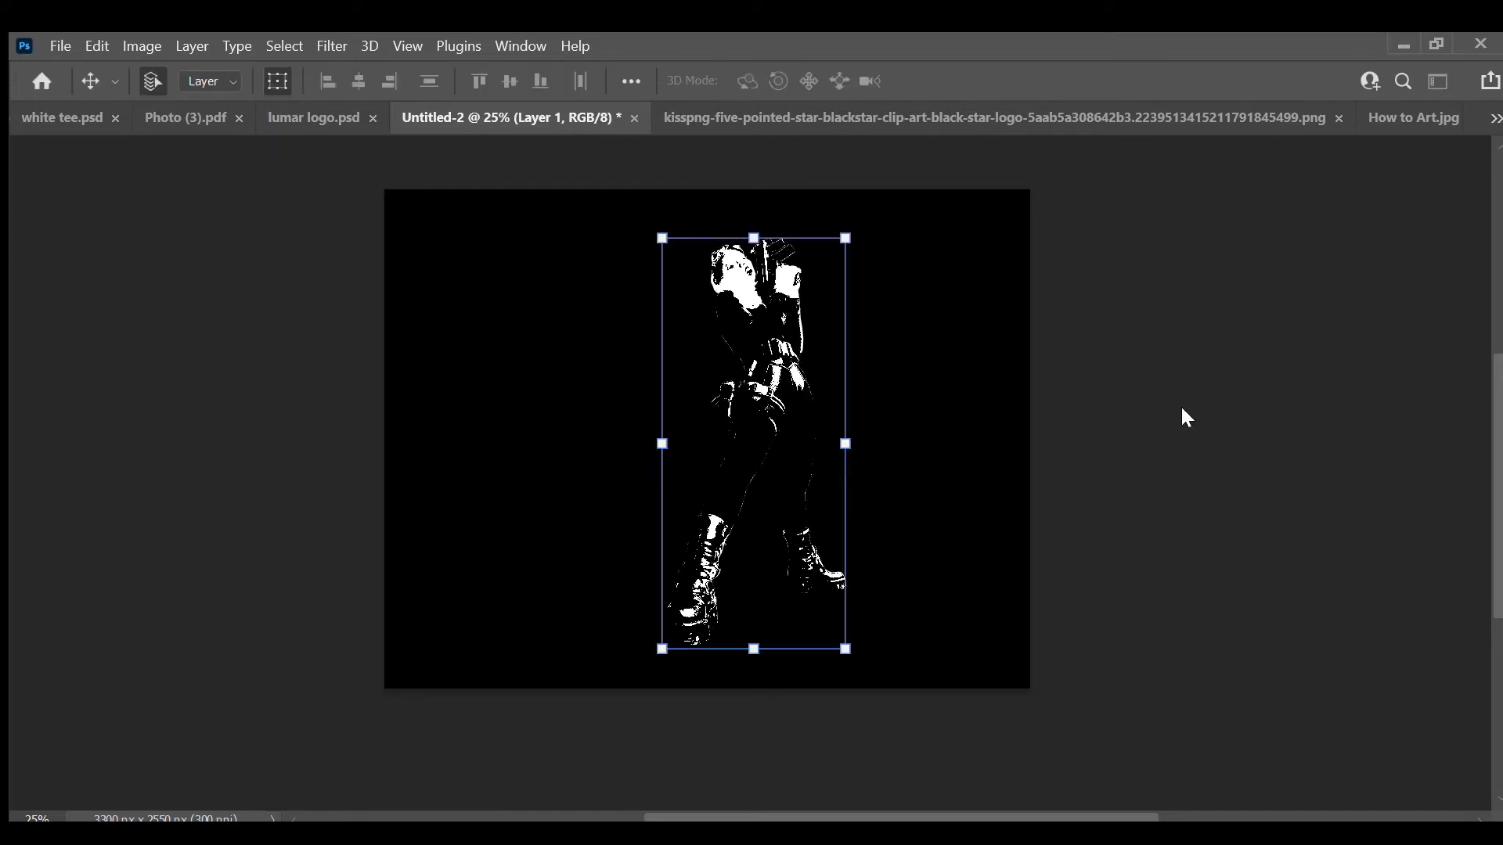
left_click_drag(777, 399, 746, 409)
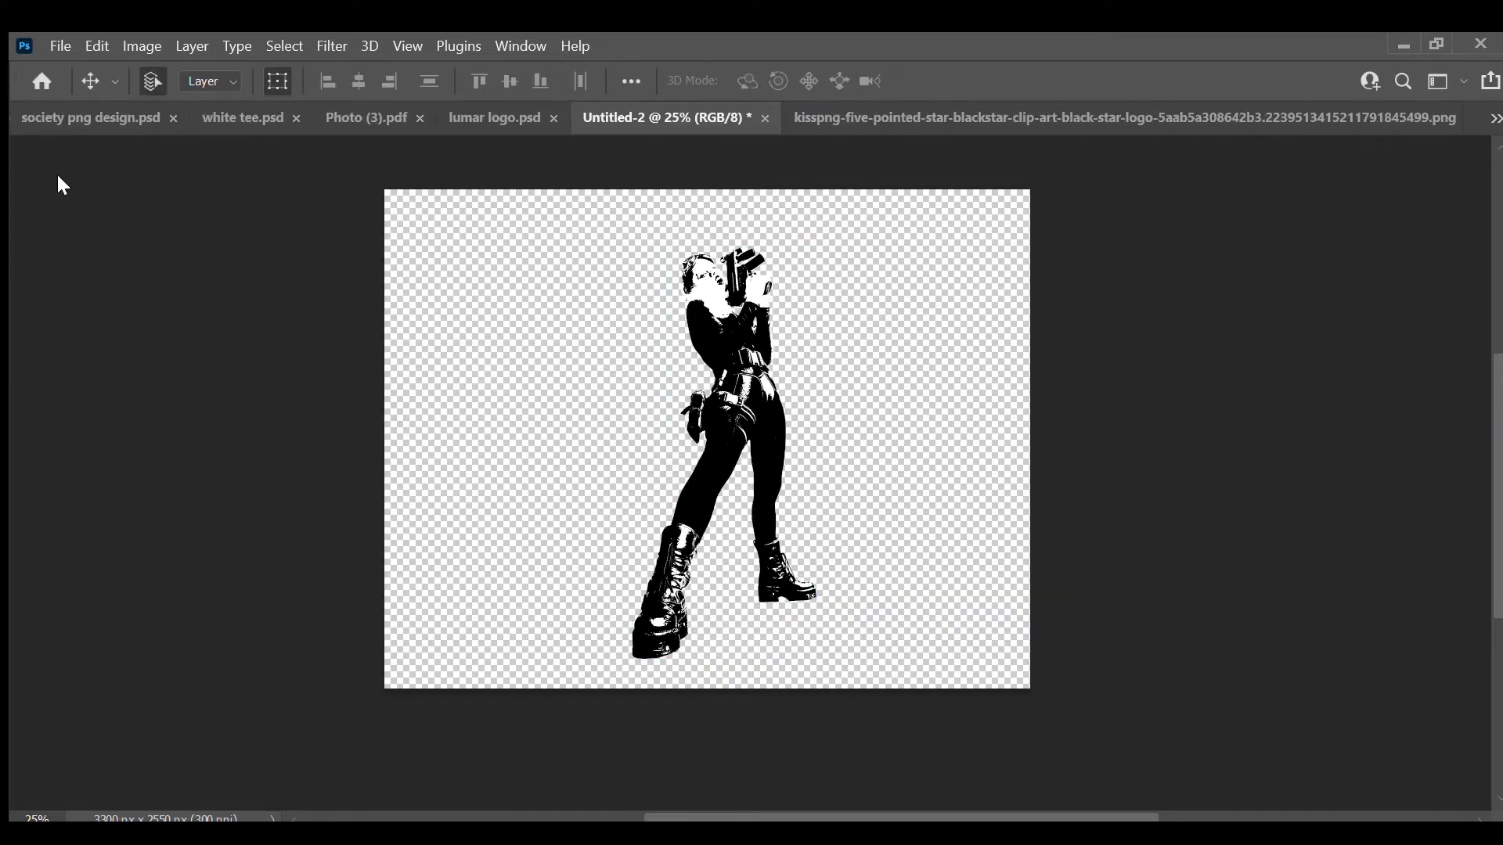
key("w")
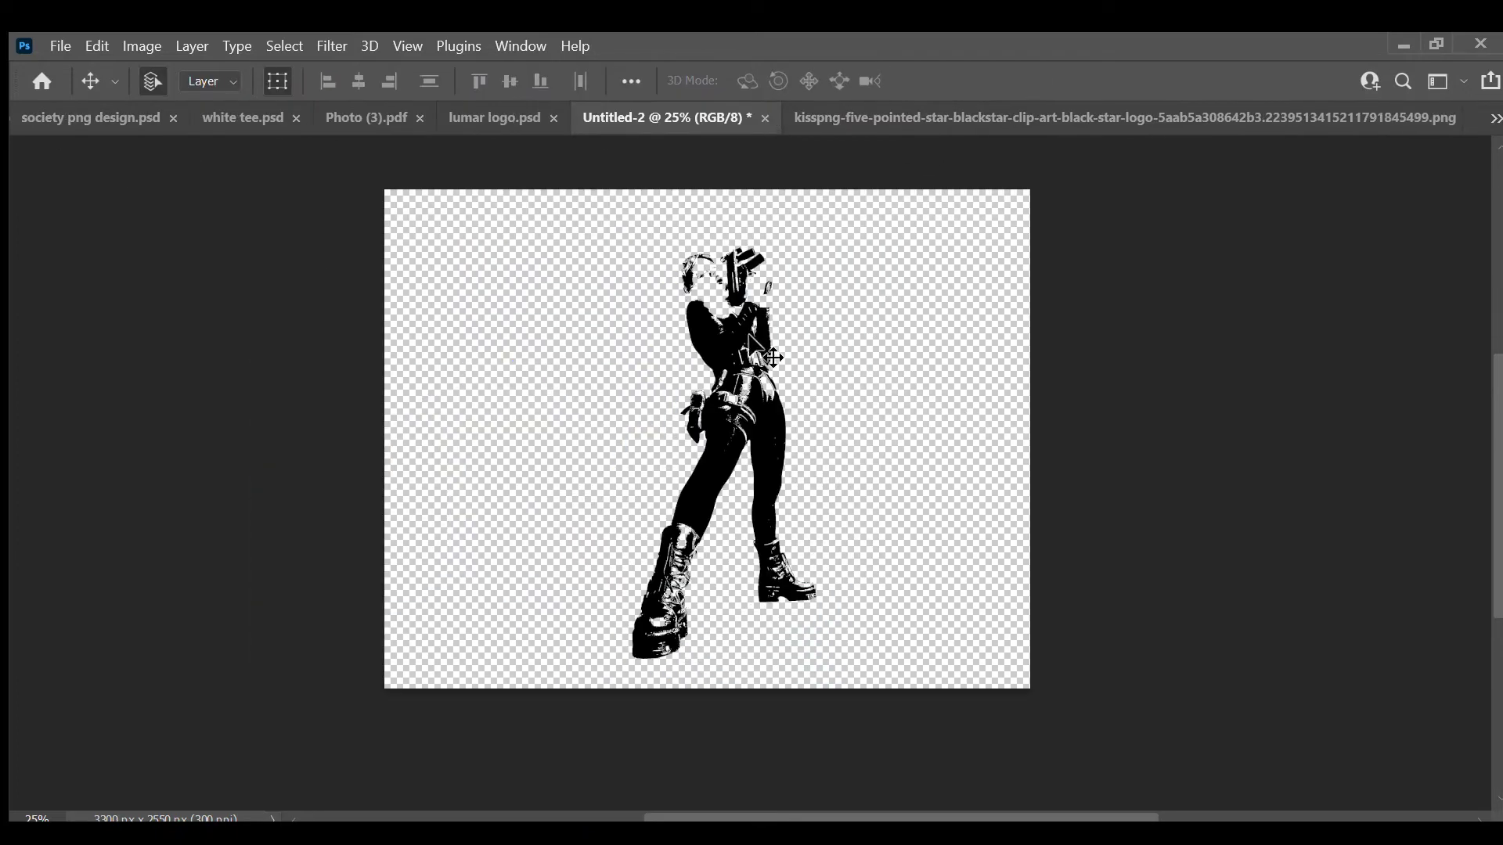
key("ctrl+v")
Step: Enlarge the T-shirt to nearly fill the canvas, then scale and centre the silhouette on its front
left_click_drag(899, 292, 998, 218)
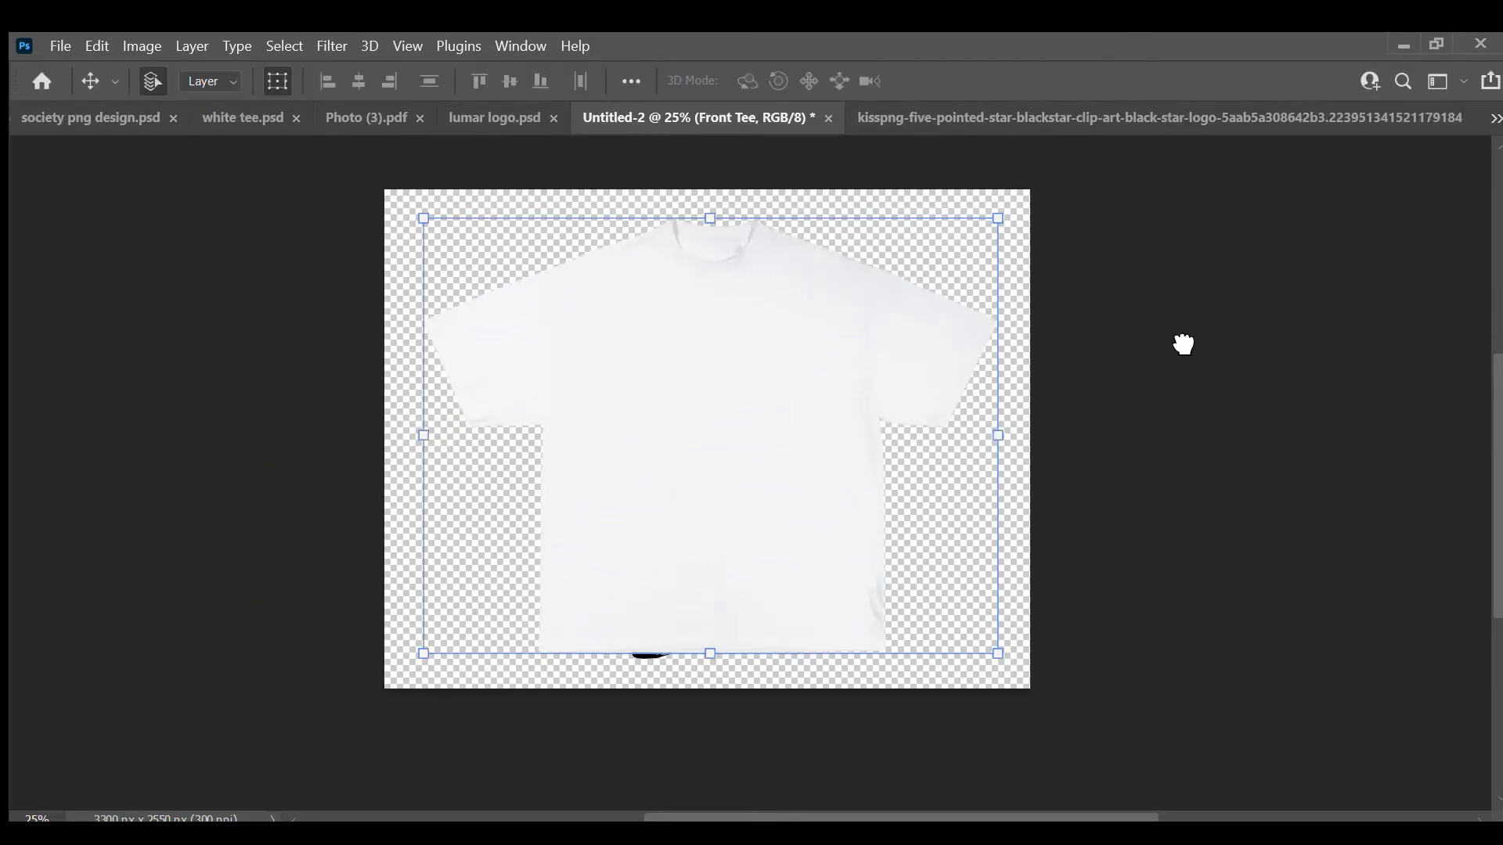
left_click_drag(822, 235, 783, 289)
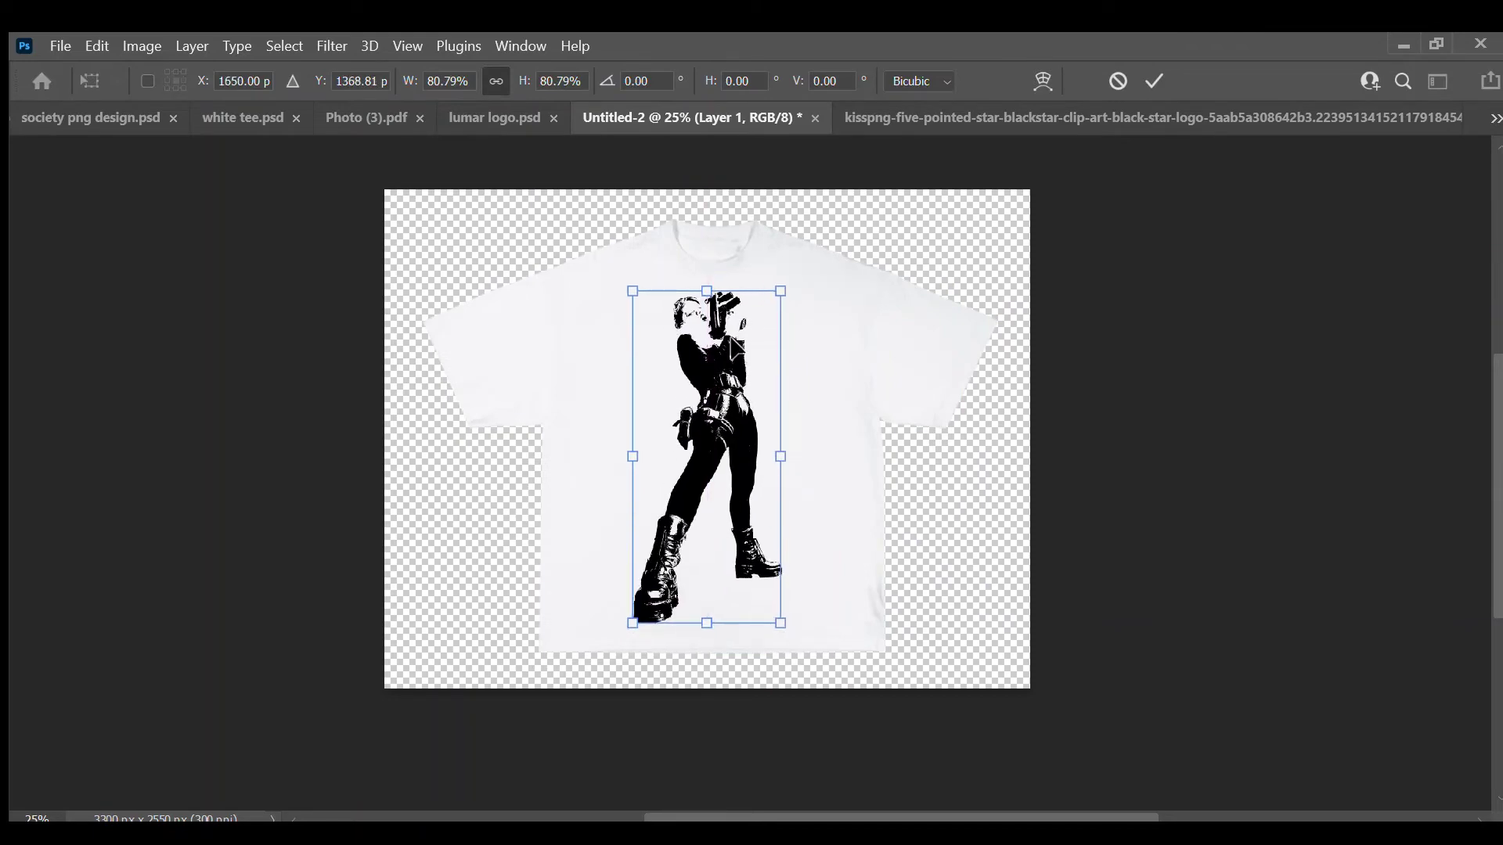
left_click_drag(781, 624, 799, 637)
left_click_drag(783, 291, 842, 228)
key("Return")
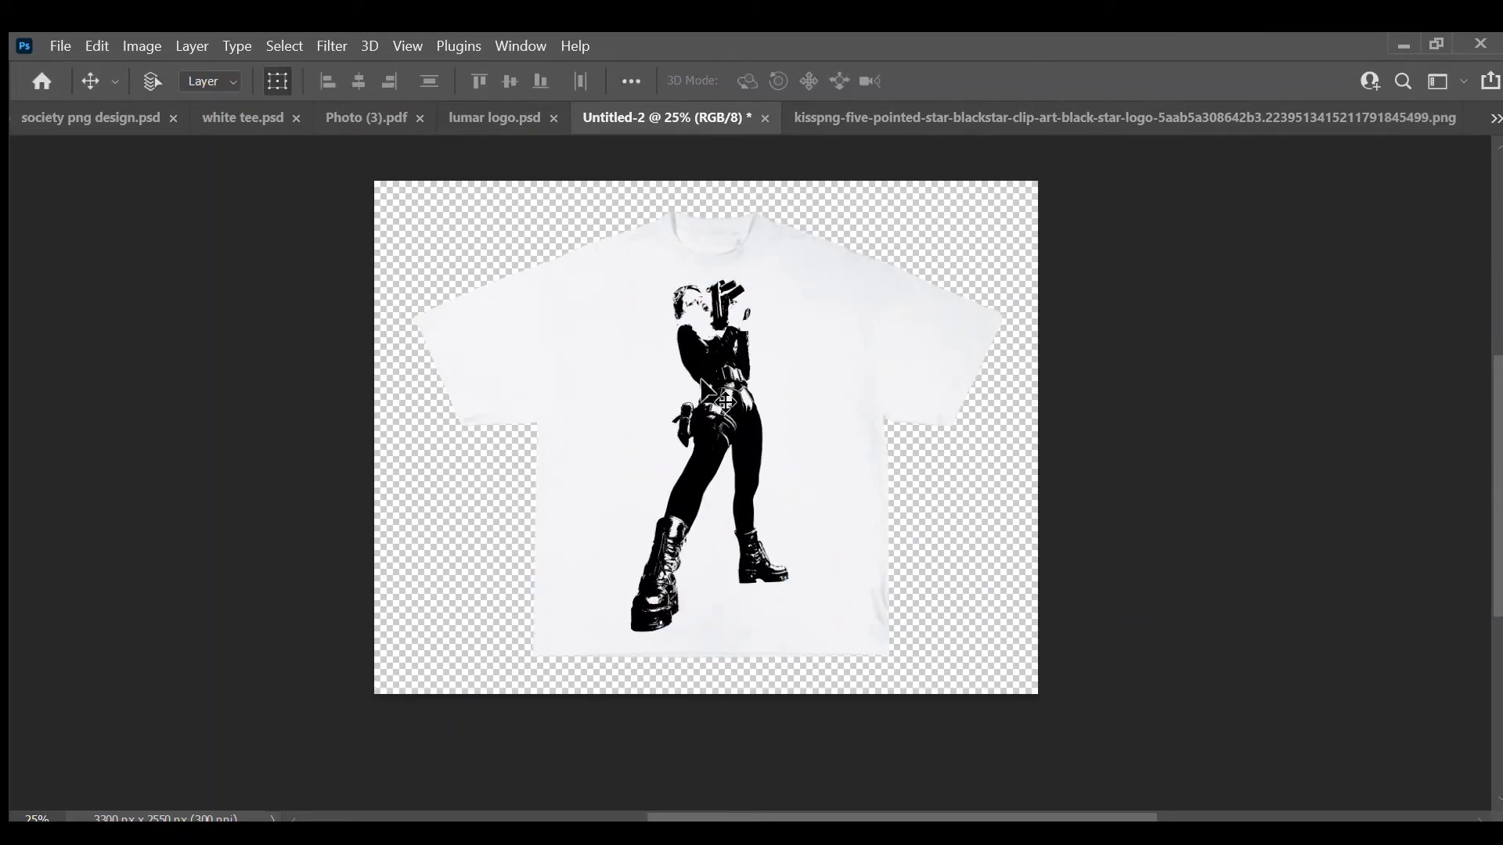
left_click_drag(725, 402, 729, 420)
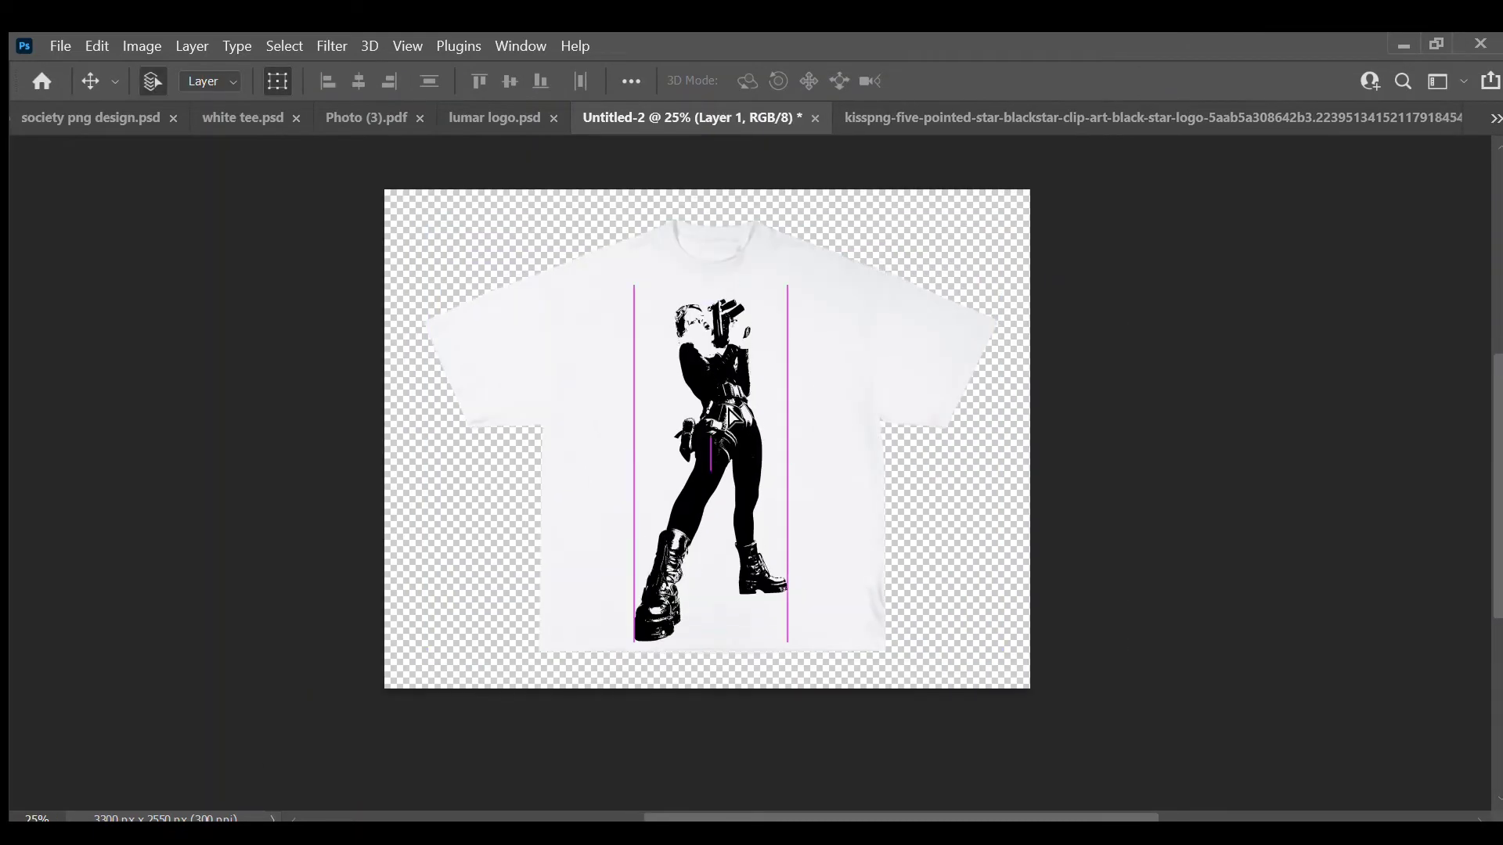
key("ctrl+t")
left_click_drag(783, 301, 775, 317)
key("Return")
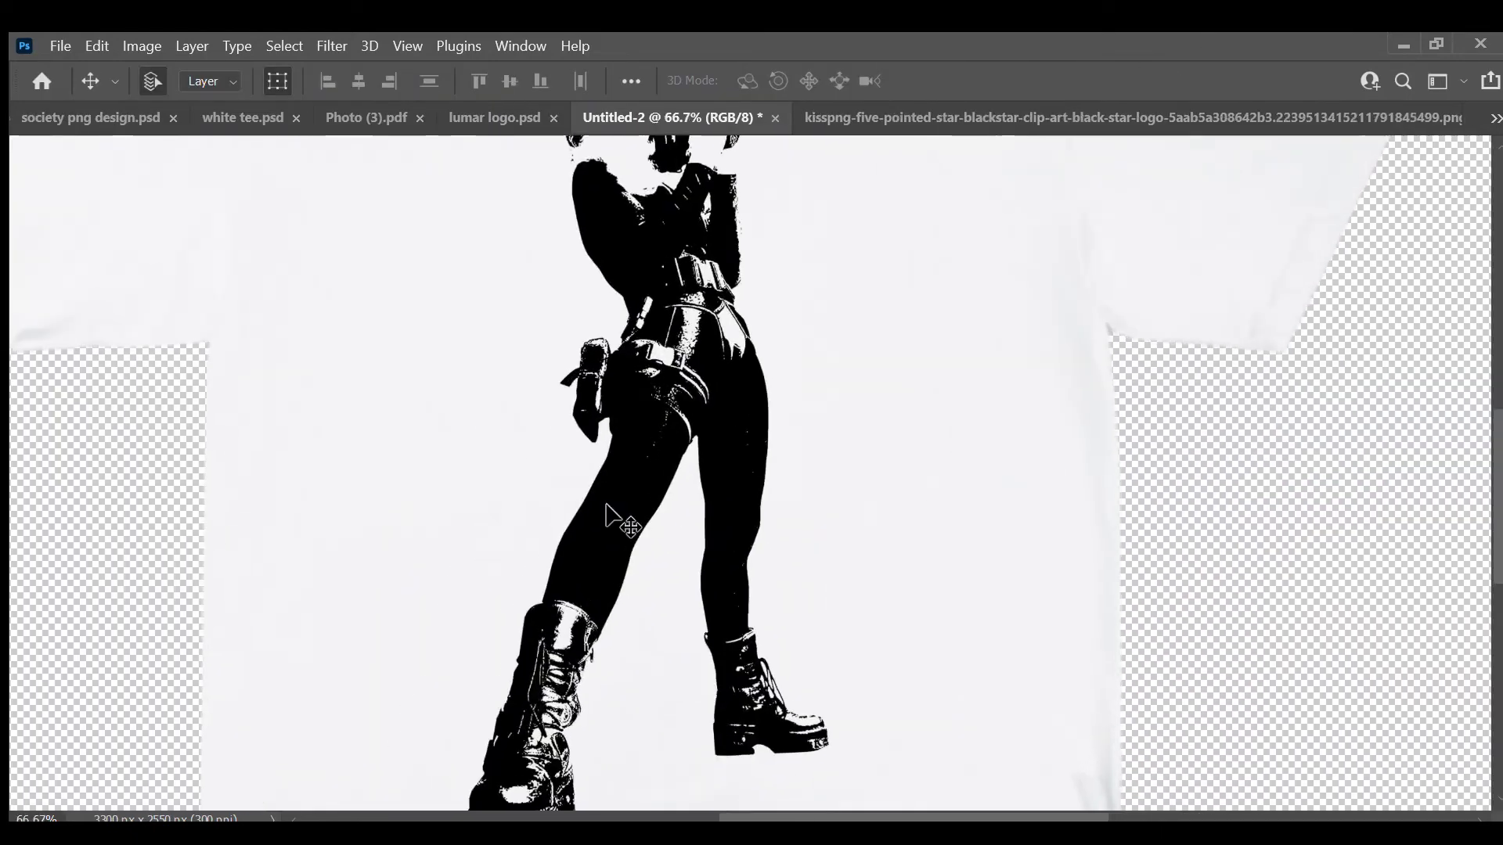
key("ctrl+v")
Step: Invert the star to white, shrink it to a small accent, and place it on the thigh
key("ctrl+i")
key("ctrl+t")
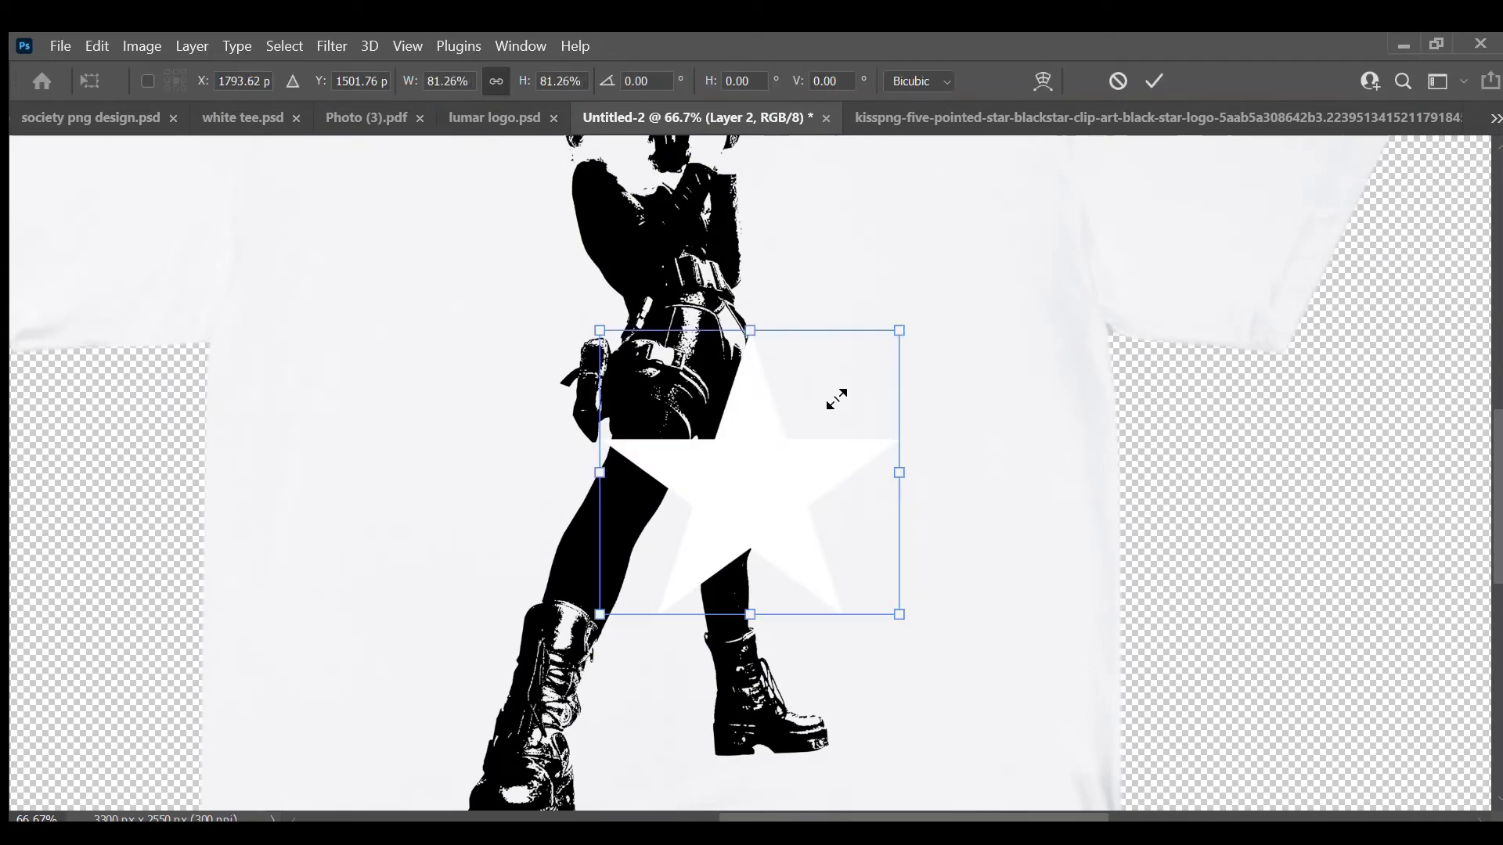
left_click_drag(837, 399, 722, 337)
scroll(725, 348, "up", 3)
scroll(725, 348, "down", 5)
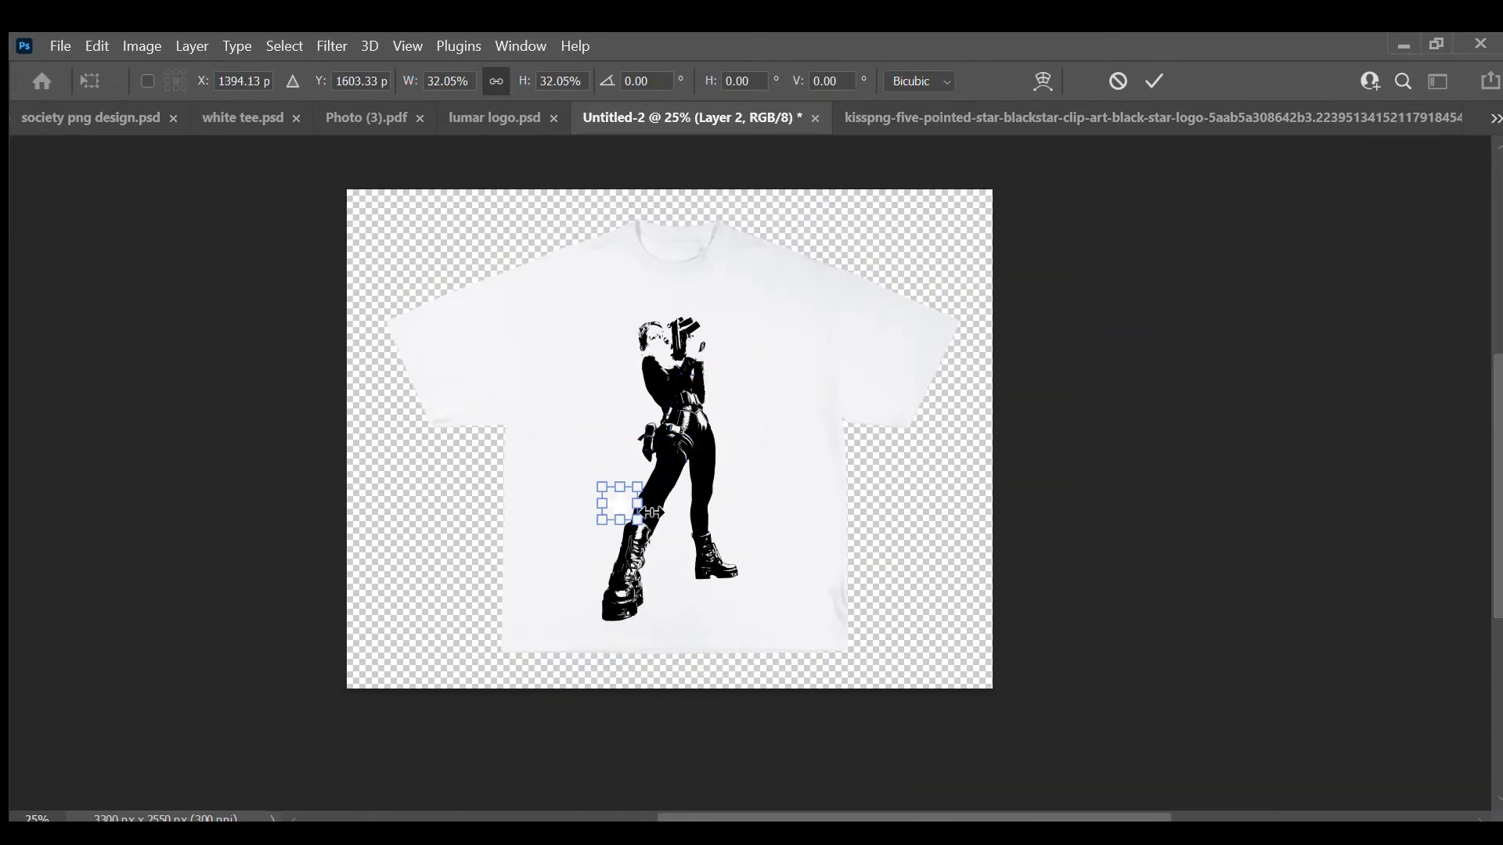
left_click_drag(653, 513, 587, 495)
scroll(587, 494, "up", 3)
left_click_drag(375, 595, 689, 504)
scroll(728, 488, "down", 5)
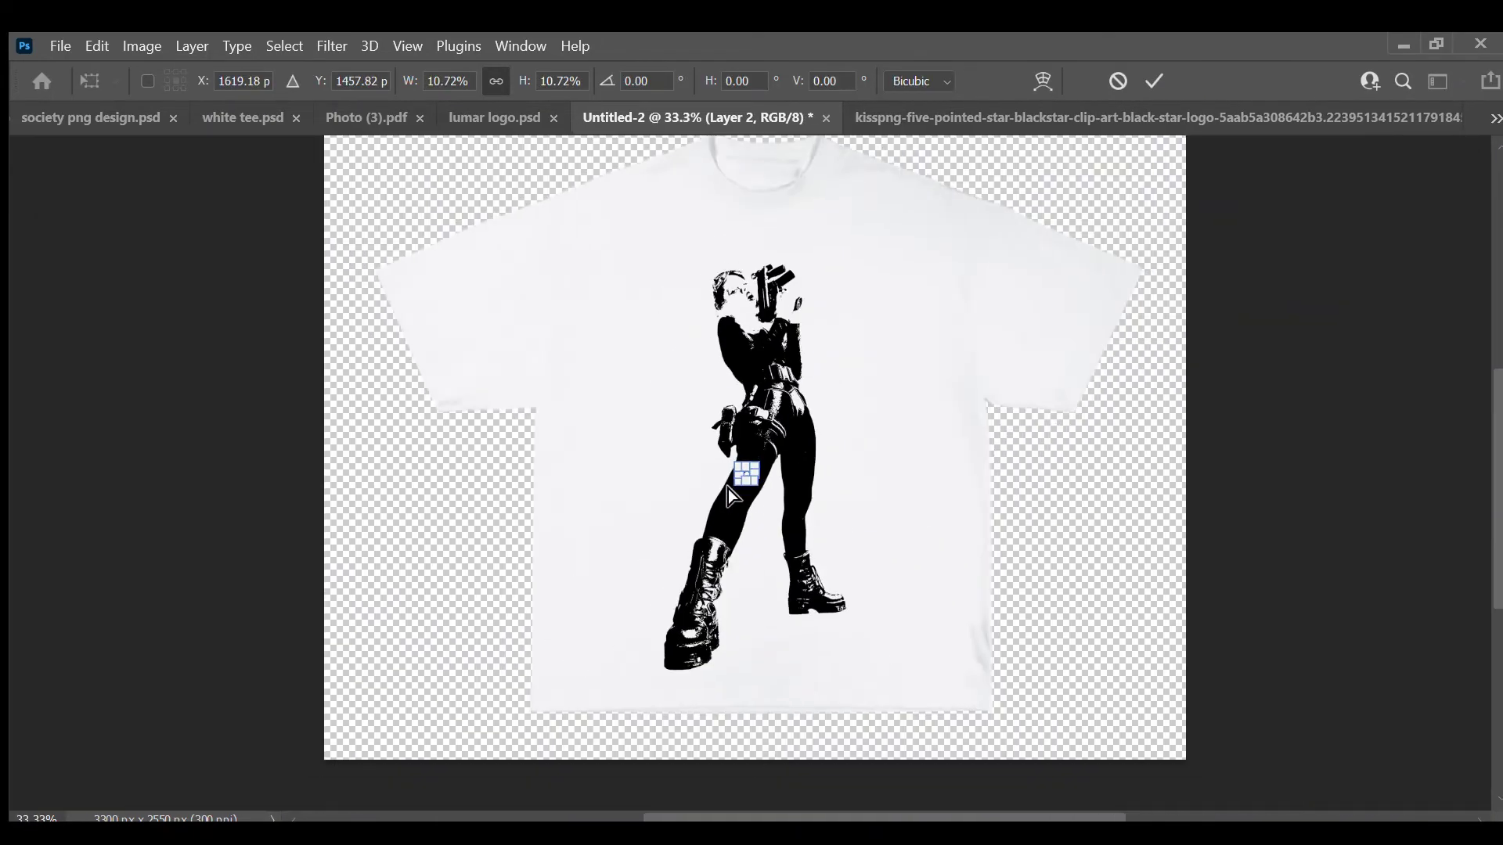
scroll(728, 488, "up", 1)
left_click(1155, 81)
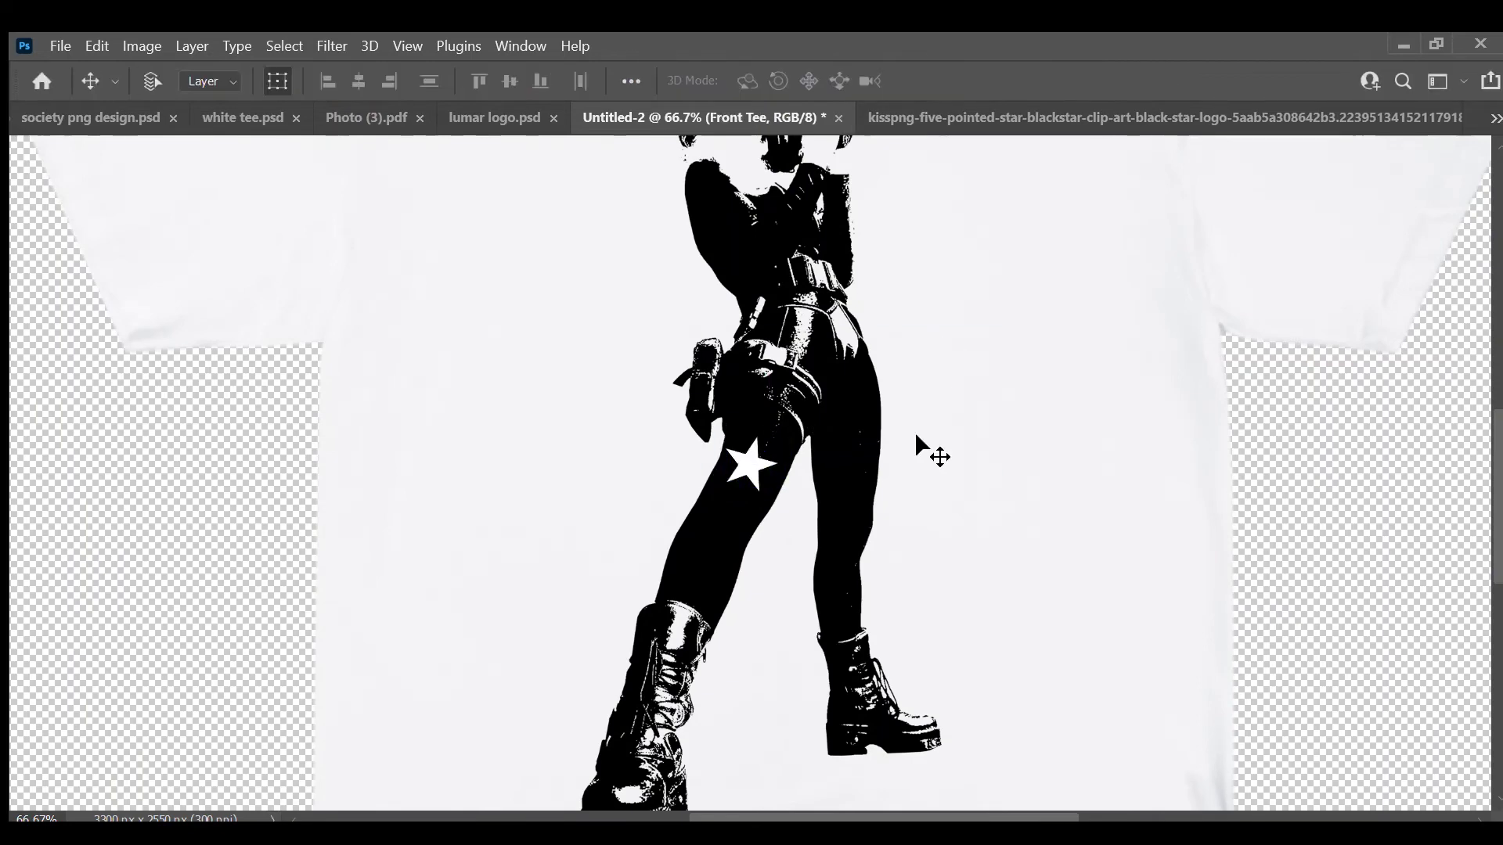
Step: Check the white star with the Magic Wand, switching layers and zooming around it
scroll(916, 436, "down", 3)
scroll(916, 436, "up", 3)
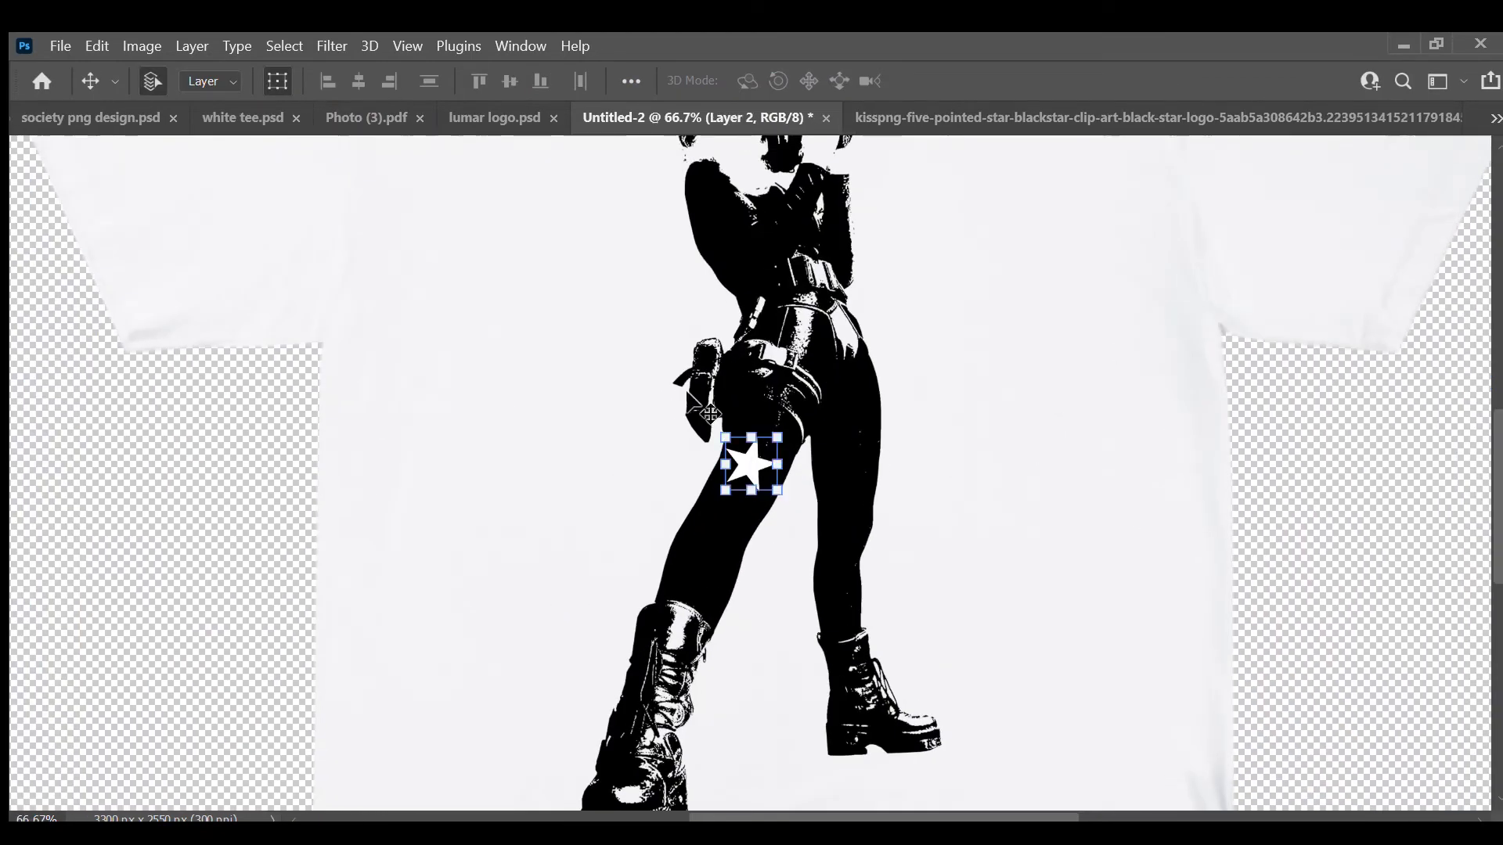
key("w")
left_click(1050, 392)
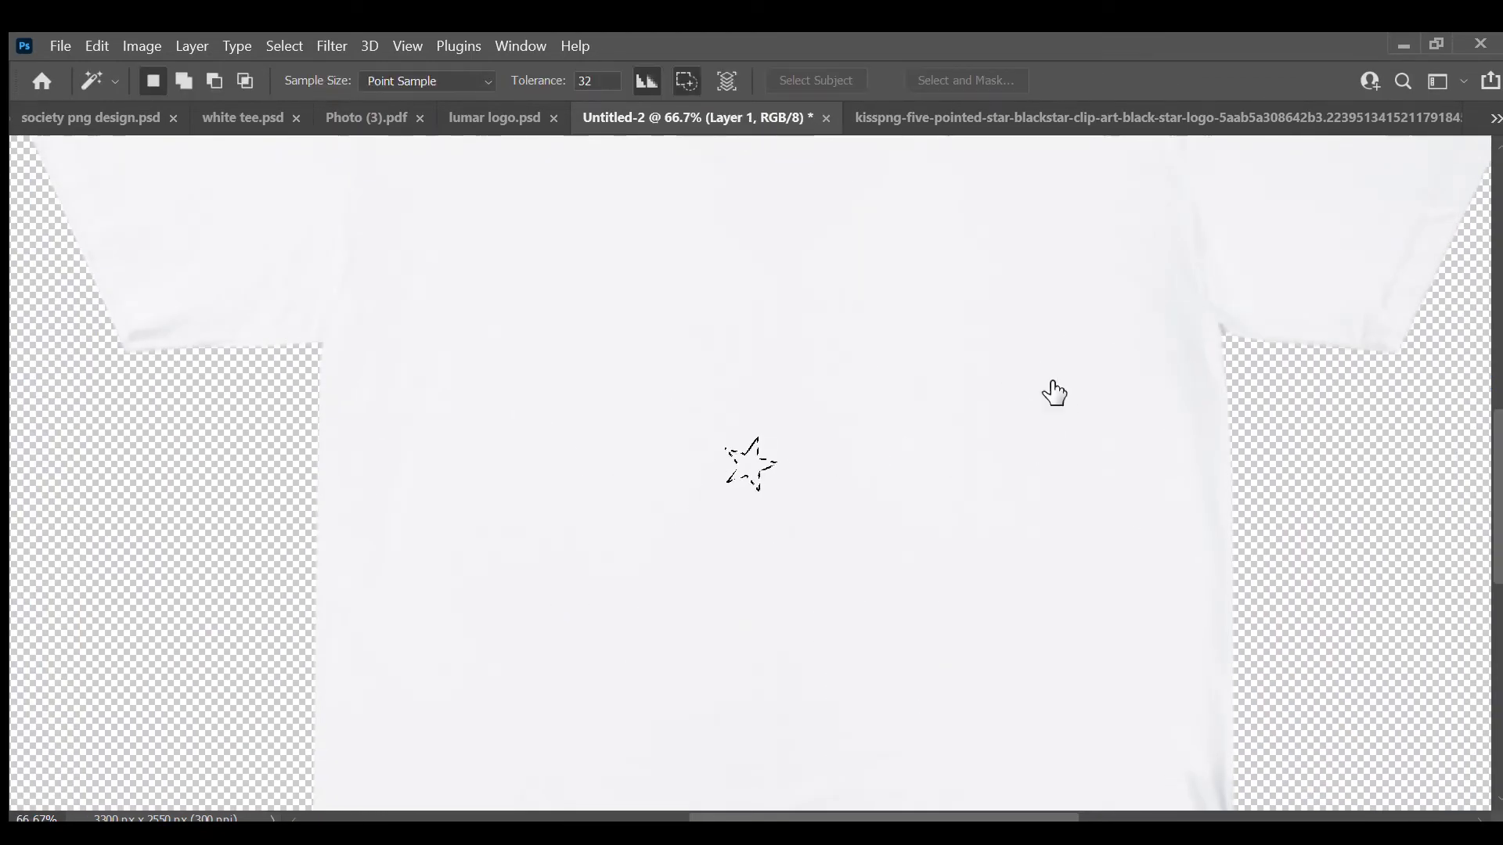
key("alt+bracketleft")
key("ctrl+minus")
key("ctrl+minus")
key("ctrl+plus")
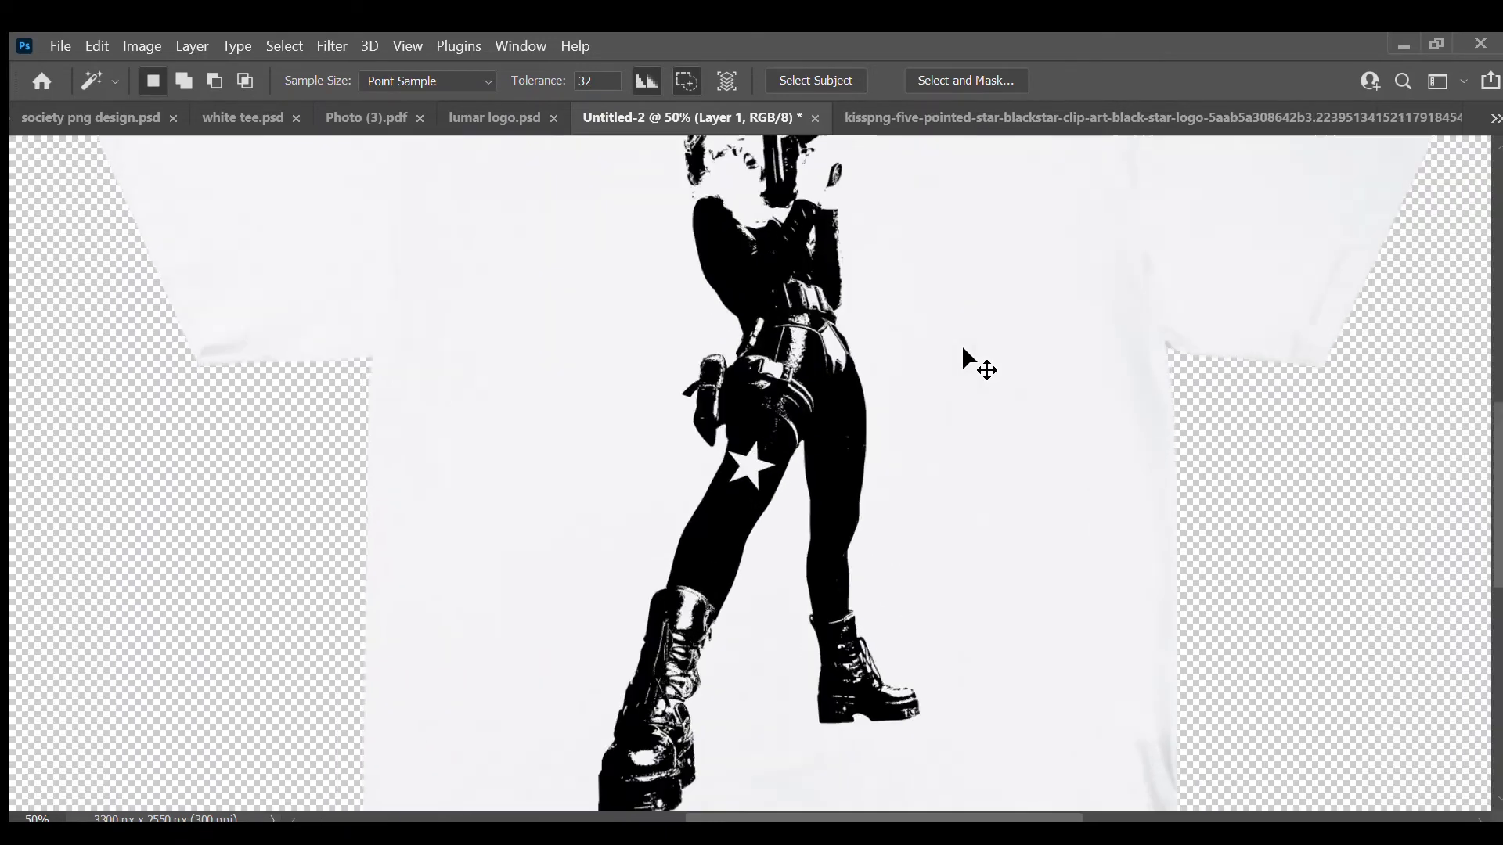
key("ctrl+plus")
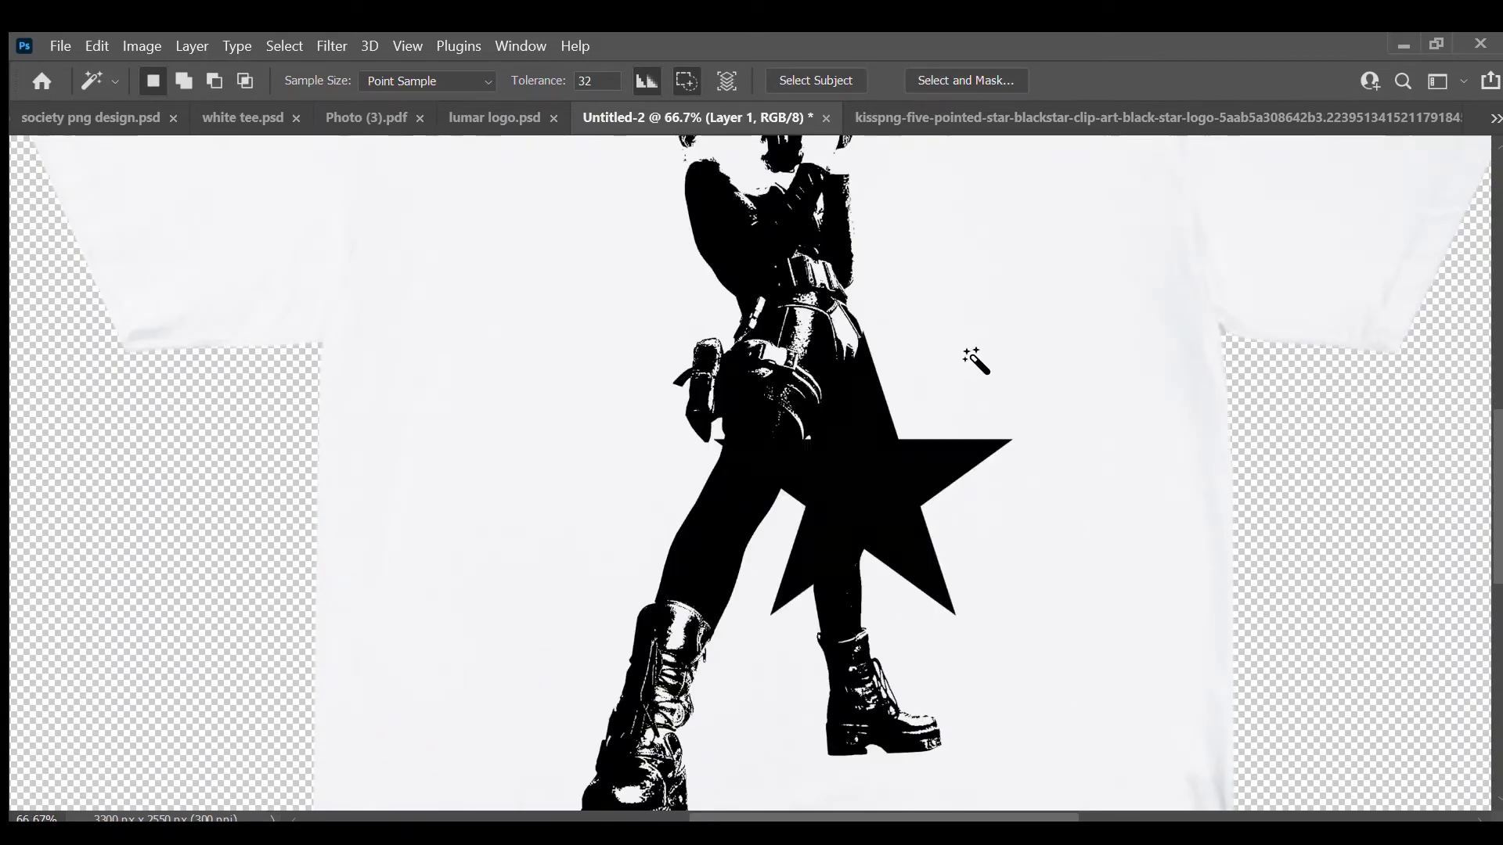
key("v")
left_click(752, 470)
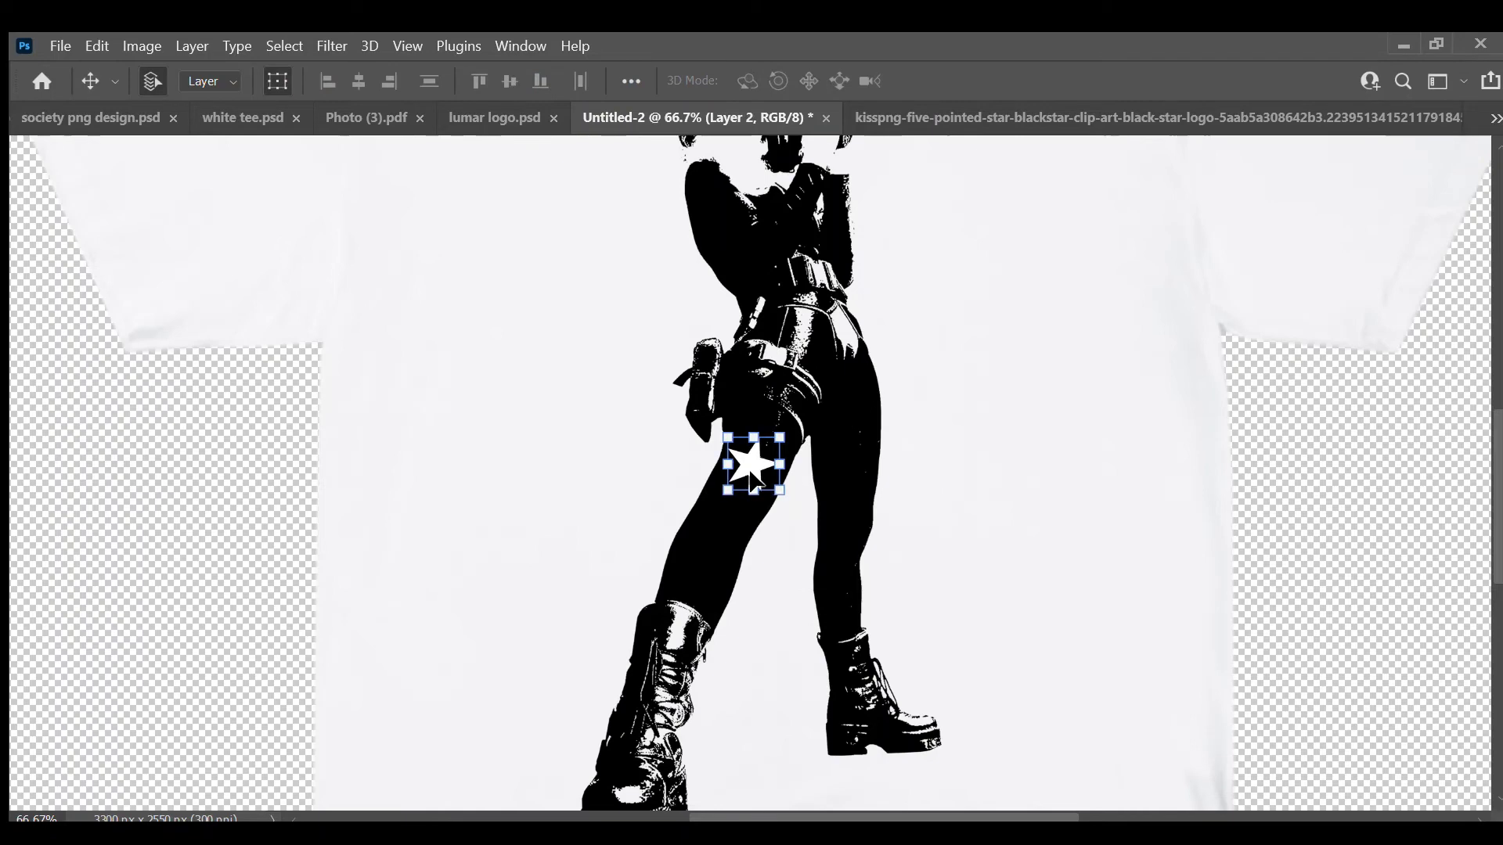
key("w")
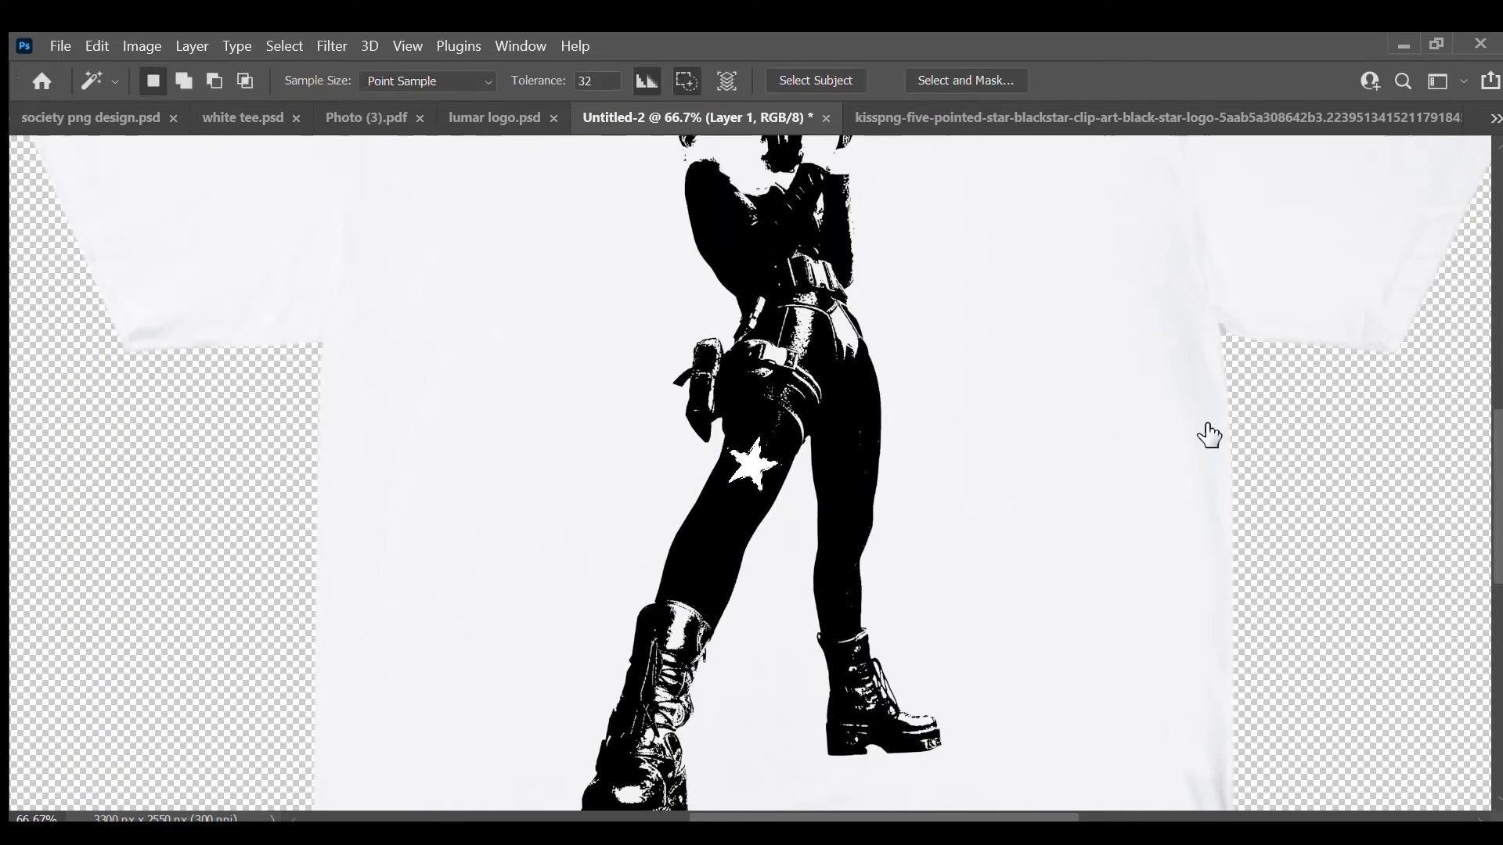
key("ctrl+minus")
key("ctrl+minus")
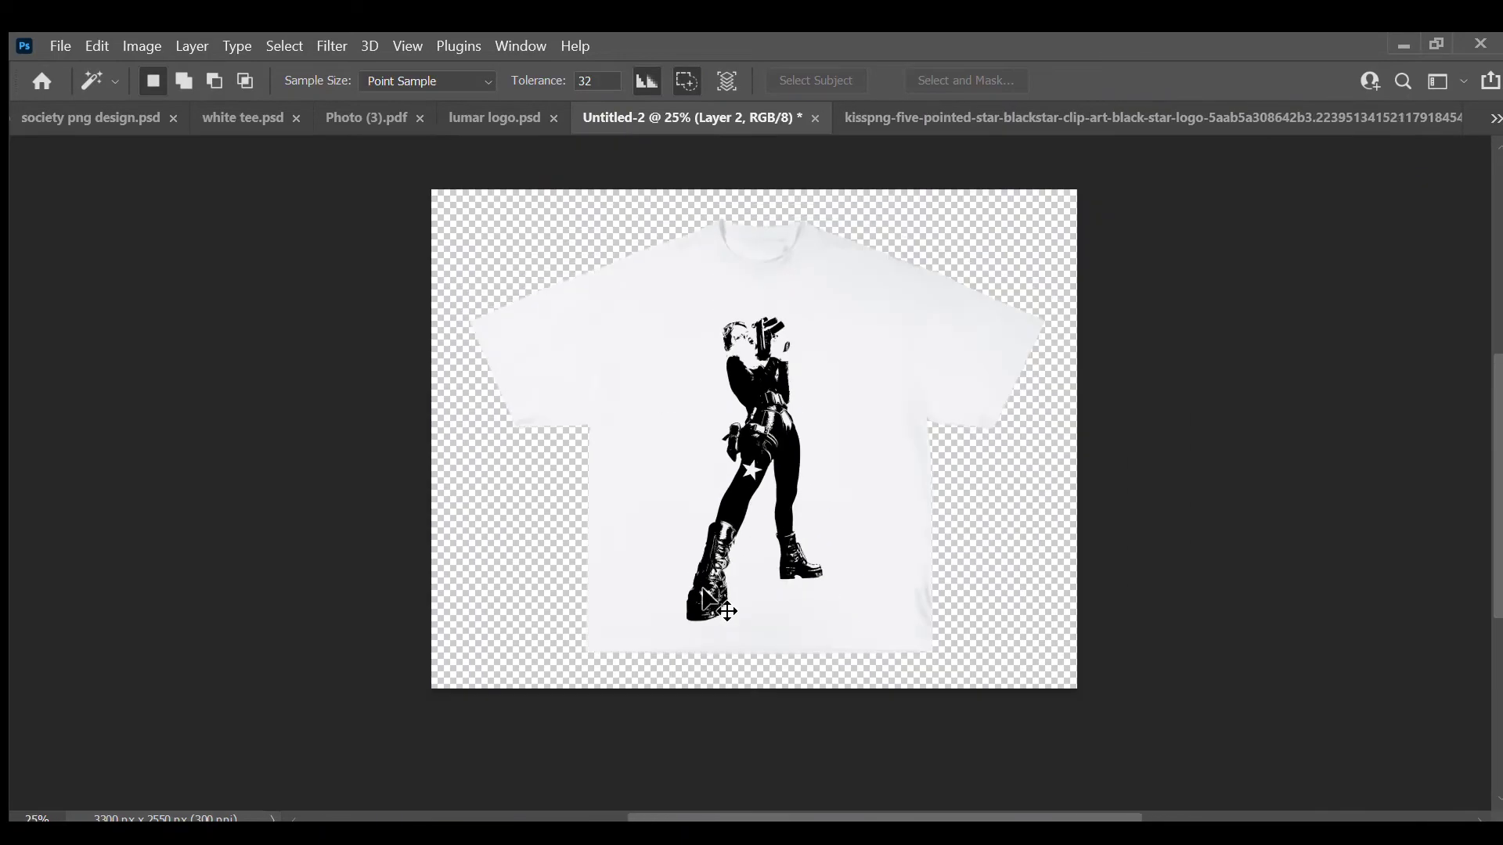
key("ctrl+plus")
Step: Enlarge the woman figure slightly and shift it left on the shirt
key("v")
left_click(771, 291)
key("ctrl+minus")
key("ctrl+t")
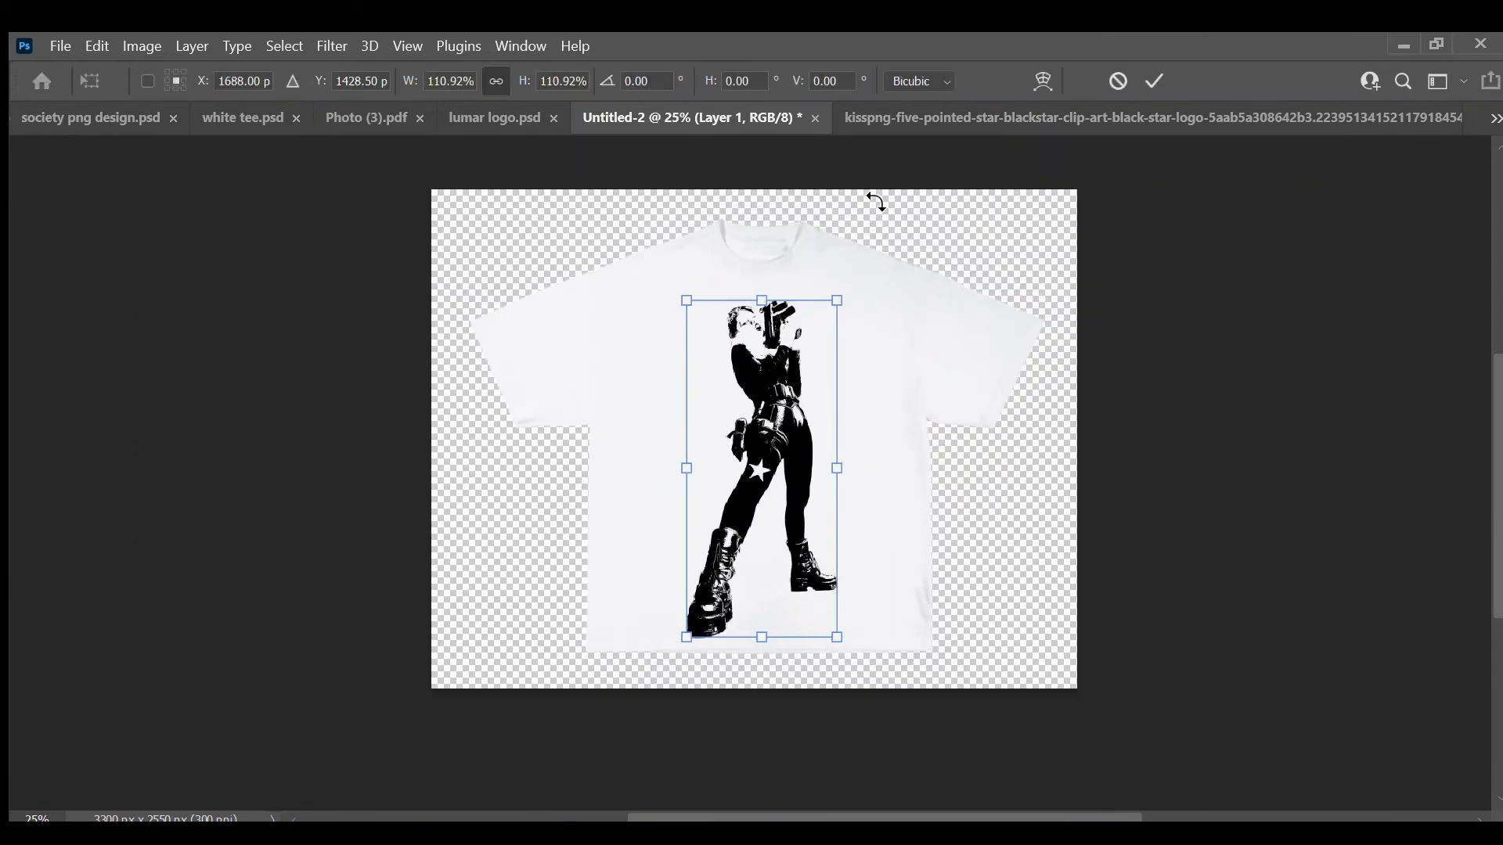
left_click_drag(687, 636, 689, 623)
left_click_drag(755, 462, 736, 461)
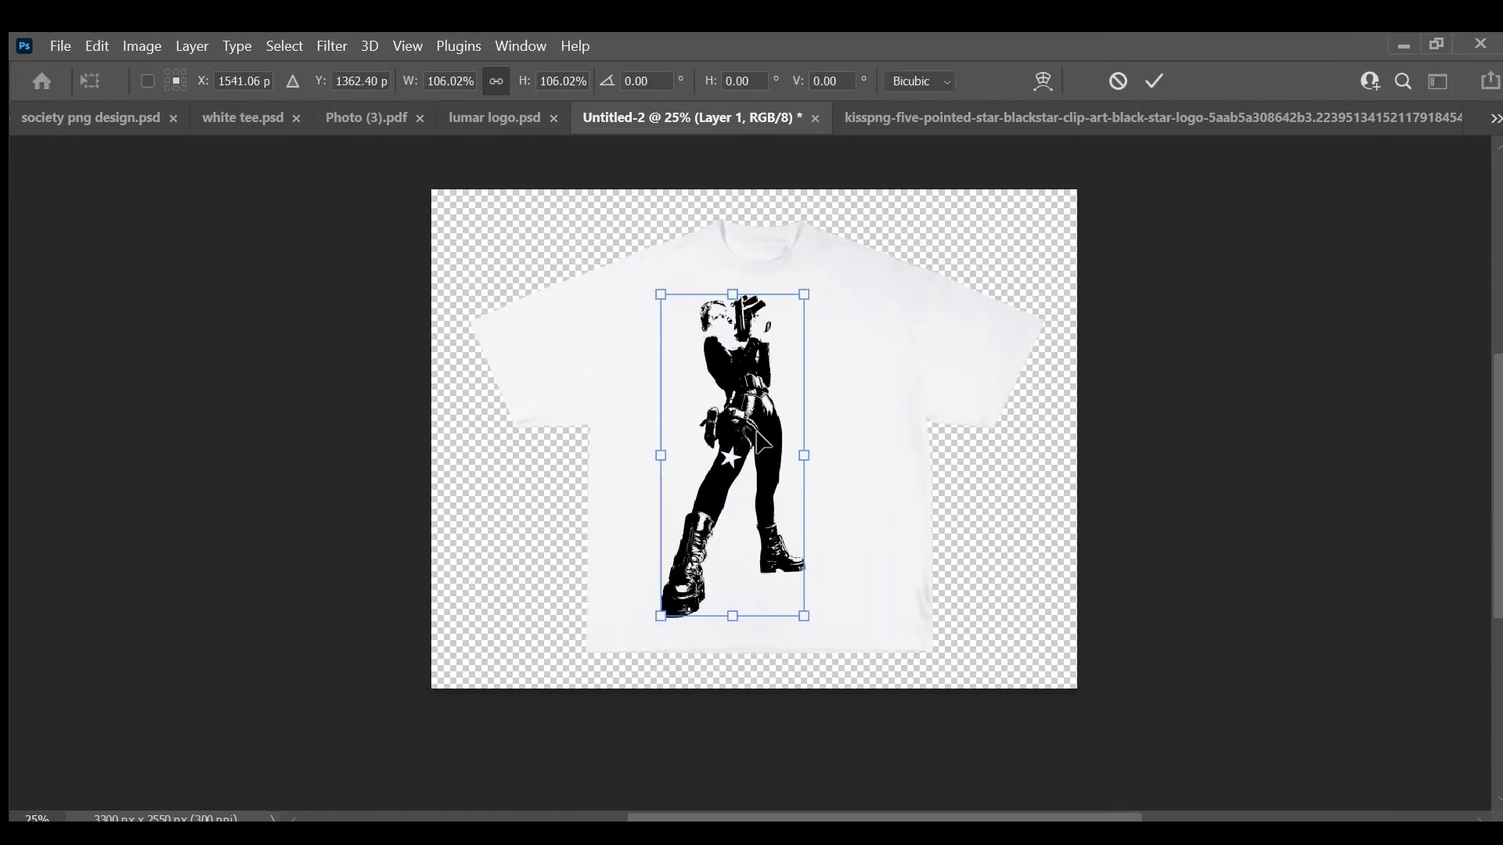
left_click(1157, 81)
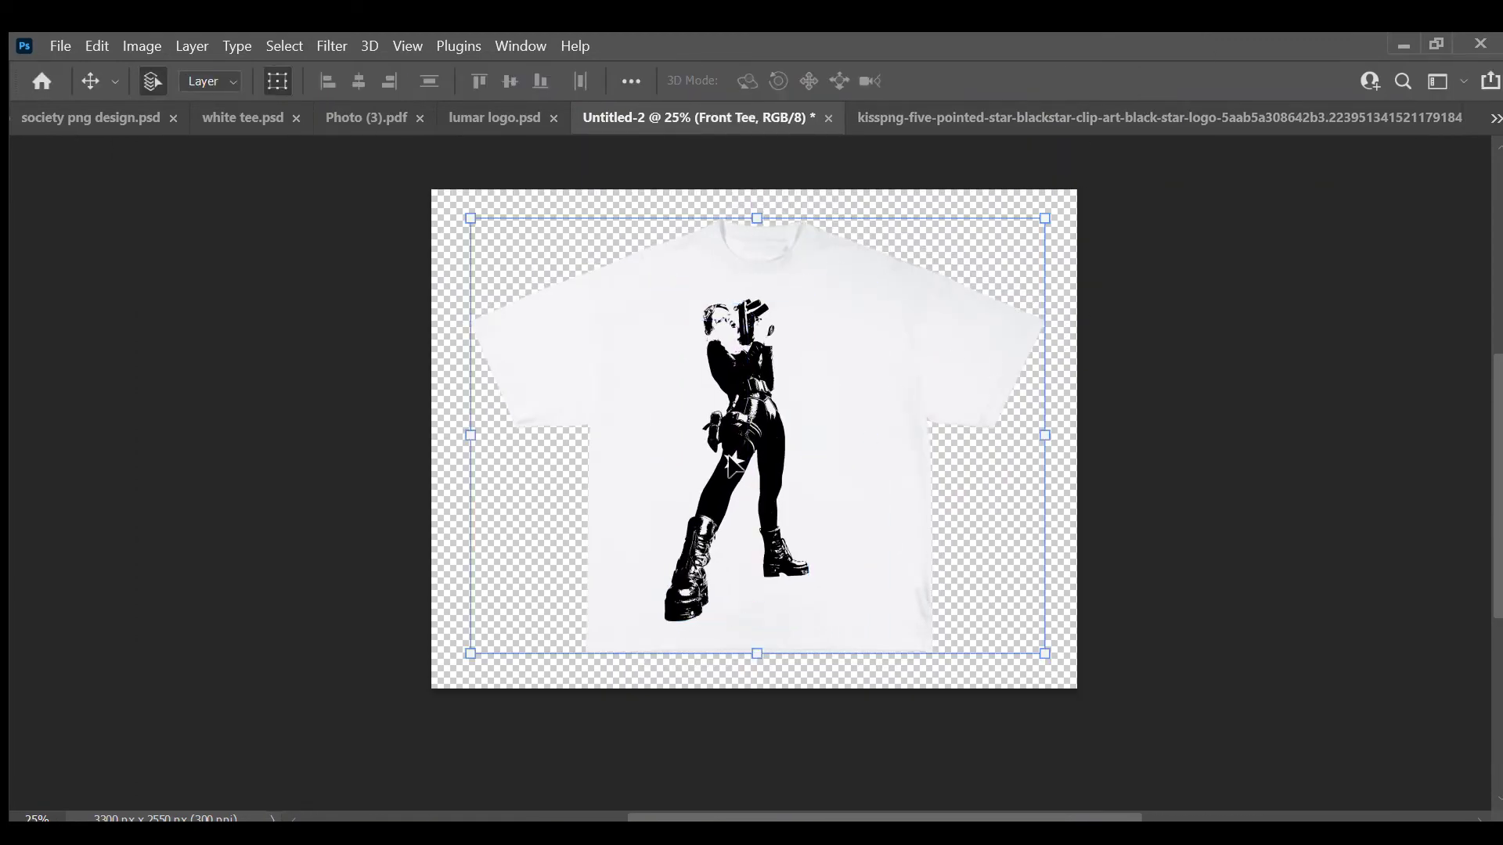
Step: Drag the black star from the kisspng document into the design, toward her head
key("ctrl+Tab")
mouse_move(714, 475)
left_mouse_down()
mouse_move(933, 350)
mouse_move(865, 497)
left_mouse_up()
key("ctrl+t")
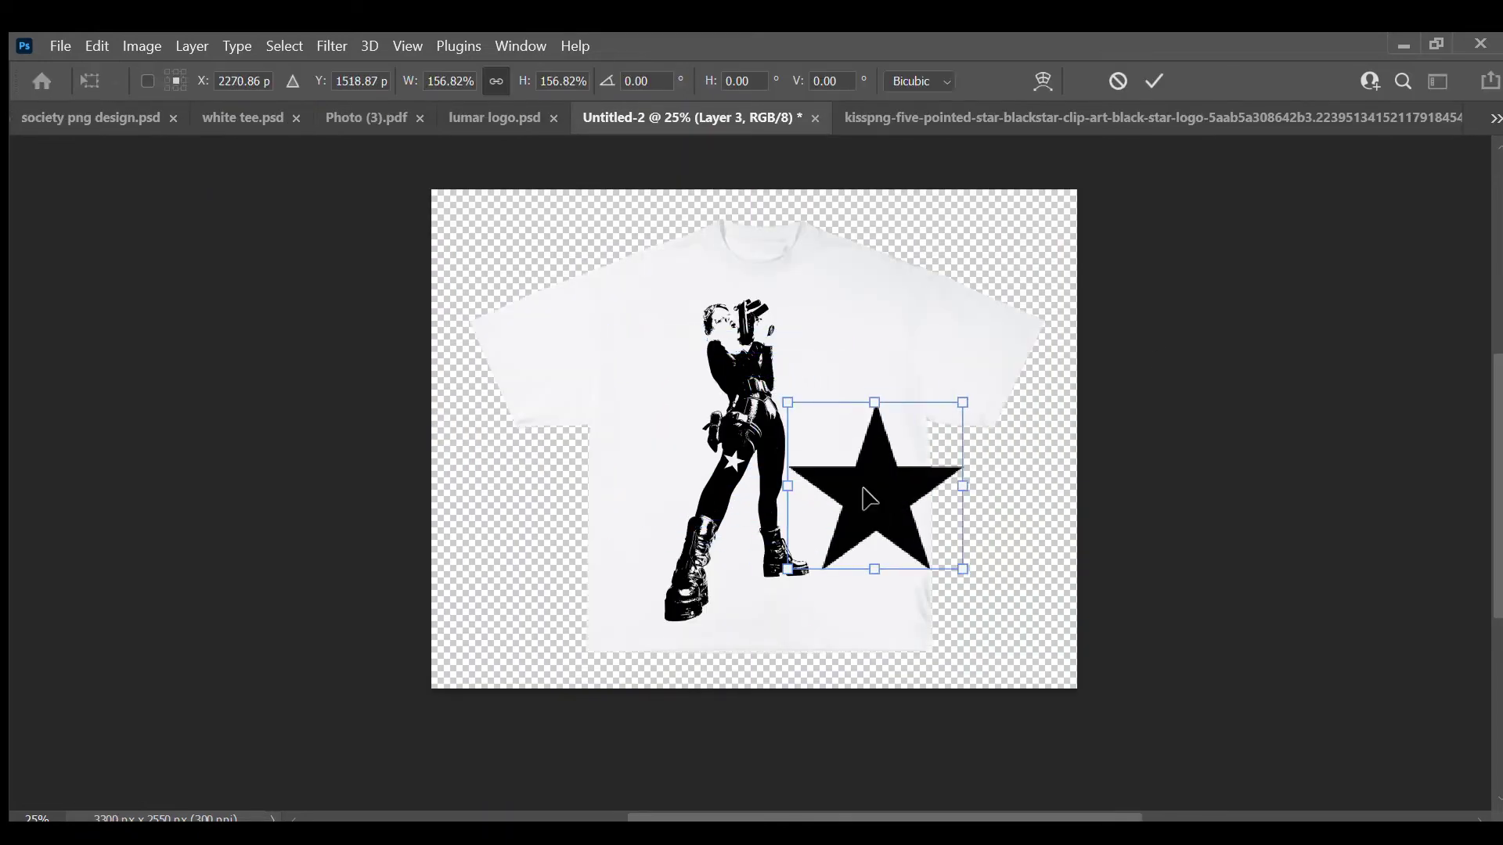
key("Escape")
mouse_move(815, 454)
left_mouse_down()
mouse_move(793, 508)
mouse_move(704, 337)
left_mouse_up()
Step: Scale the star down and rotate it about -38° over her cheek
key("ctrl+t")
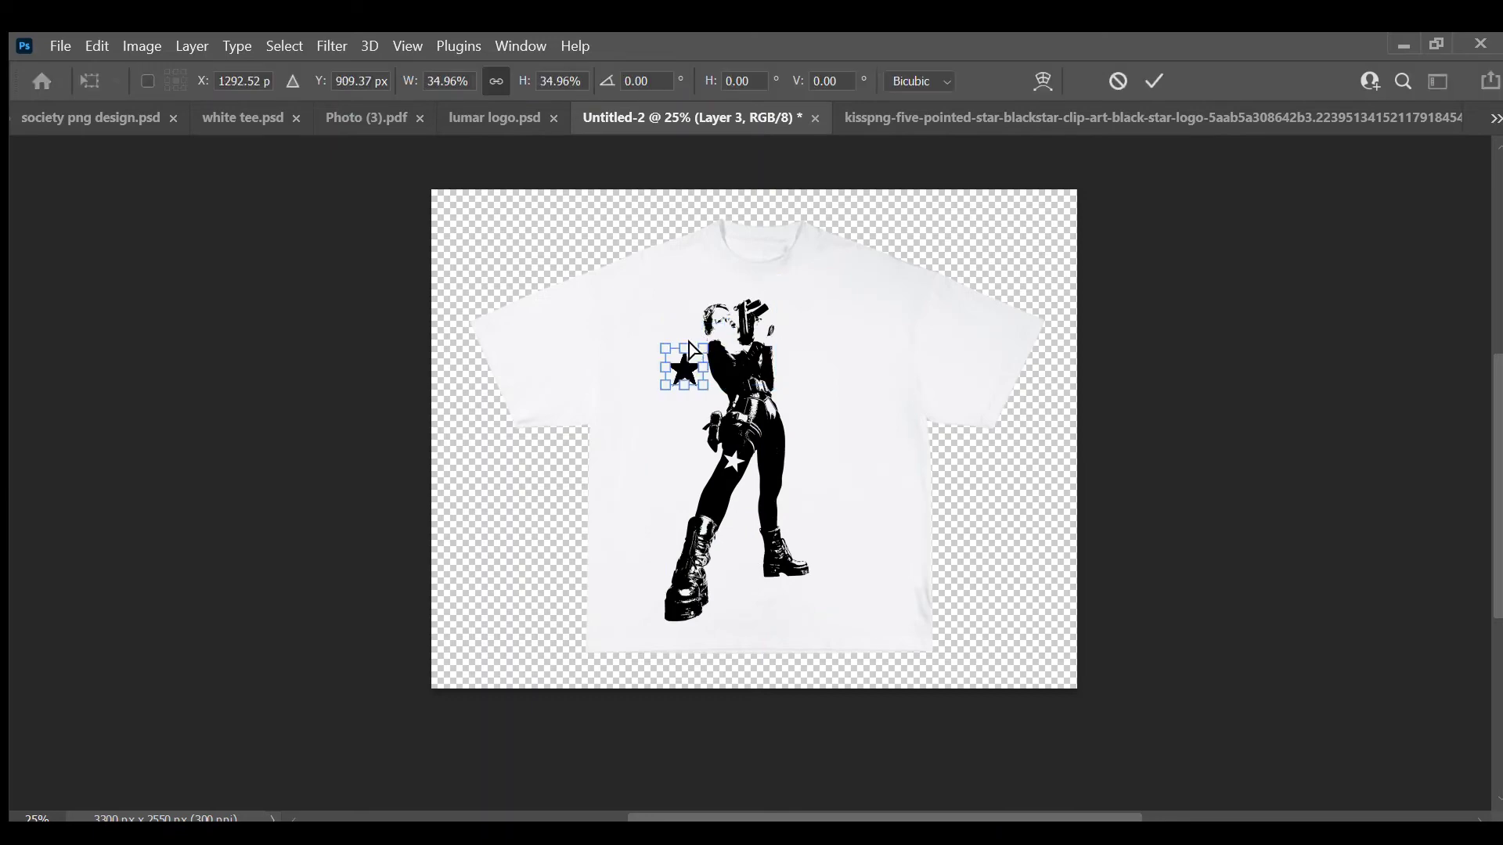
scroll(684, 335, "up", 4)
scroll(684, 335, "up", 1)
left_click_drag(261, 479, 467, 312)
scroll(466, 312, "up", 3)
left_click_drag(587, 714, 554, 439)
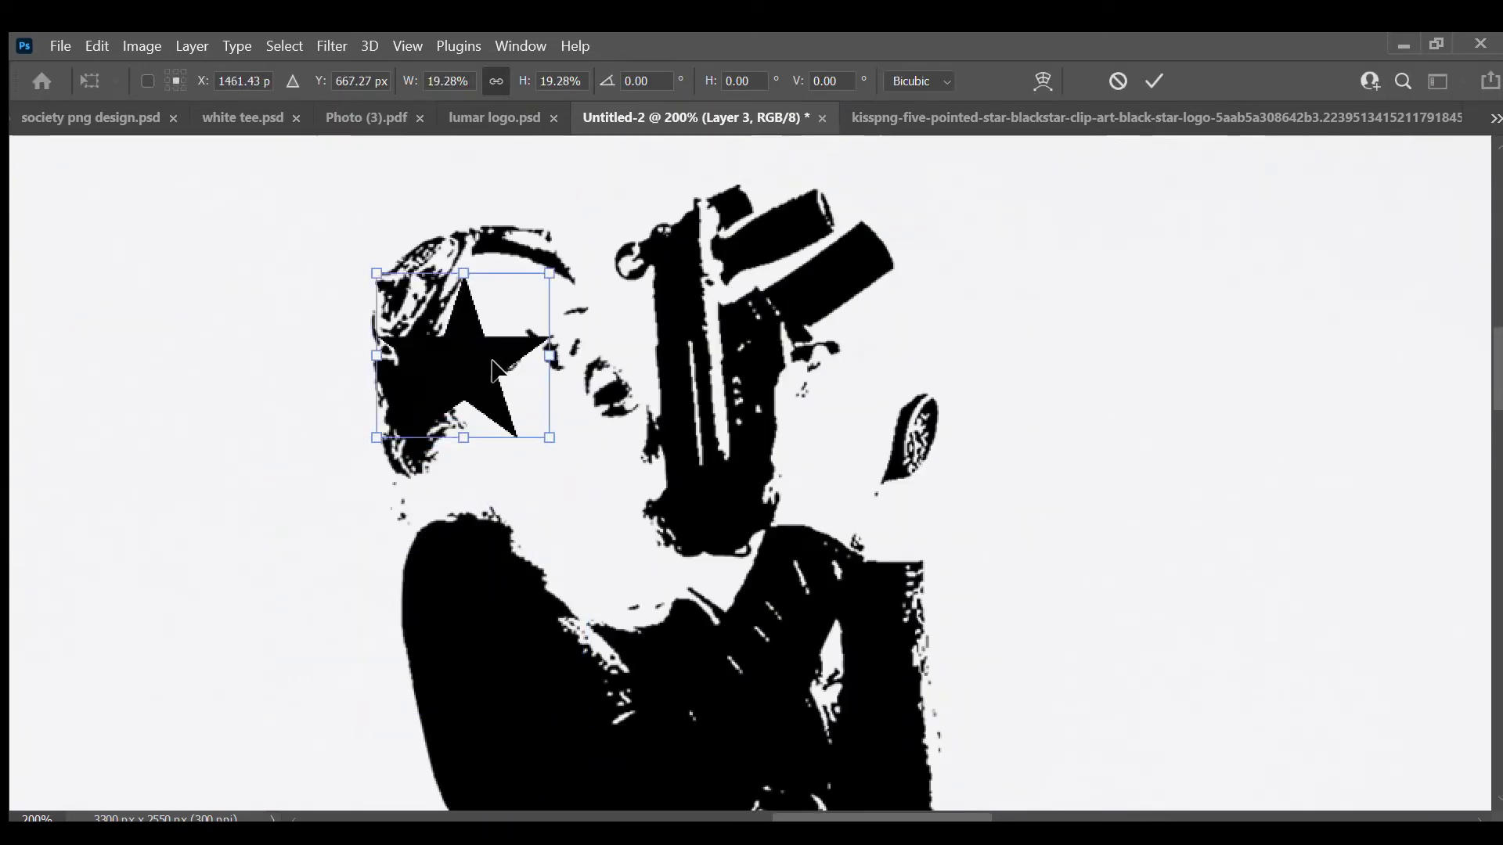
left_click_drag(501, 392, 513, 362)
left_click_drag(558, 407, 605, 362)
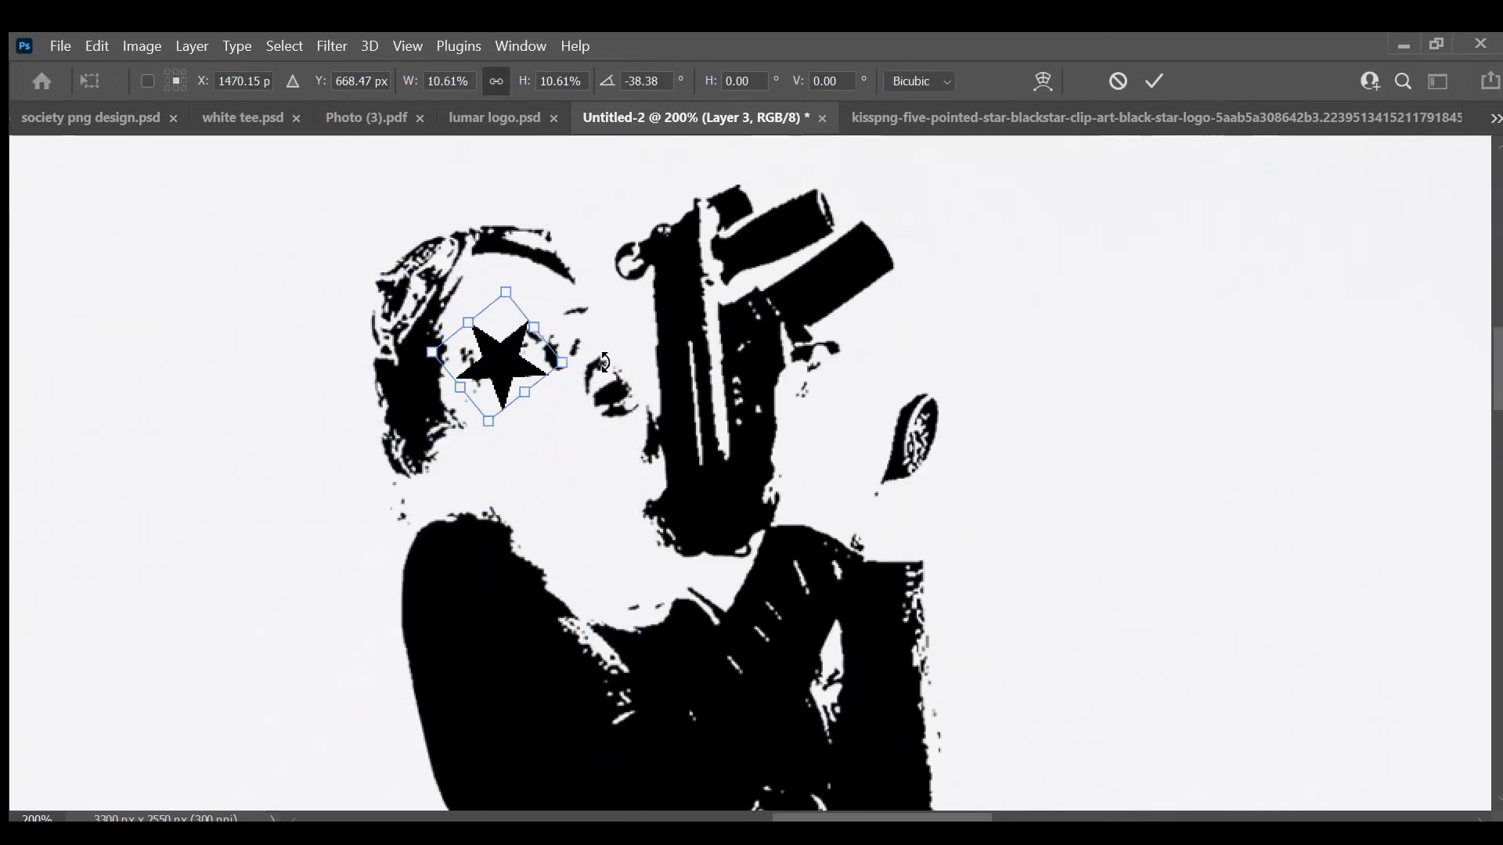
left_click(1155, 81)
Step: Reselect the face star to nudge it, then switch between the open documents
left_click(964, 304)
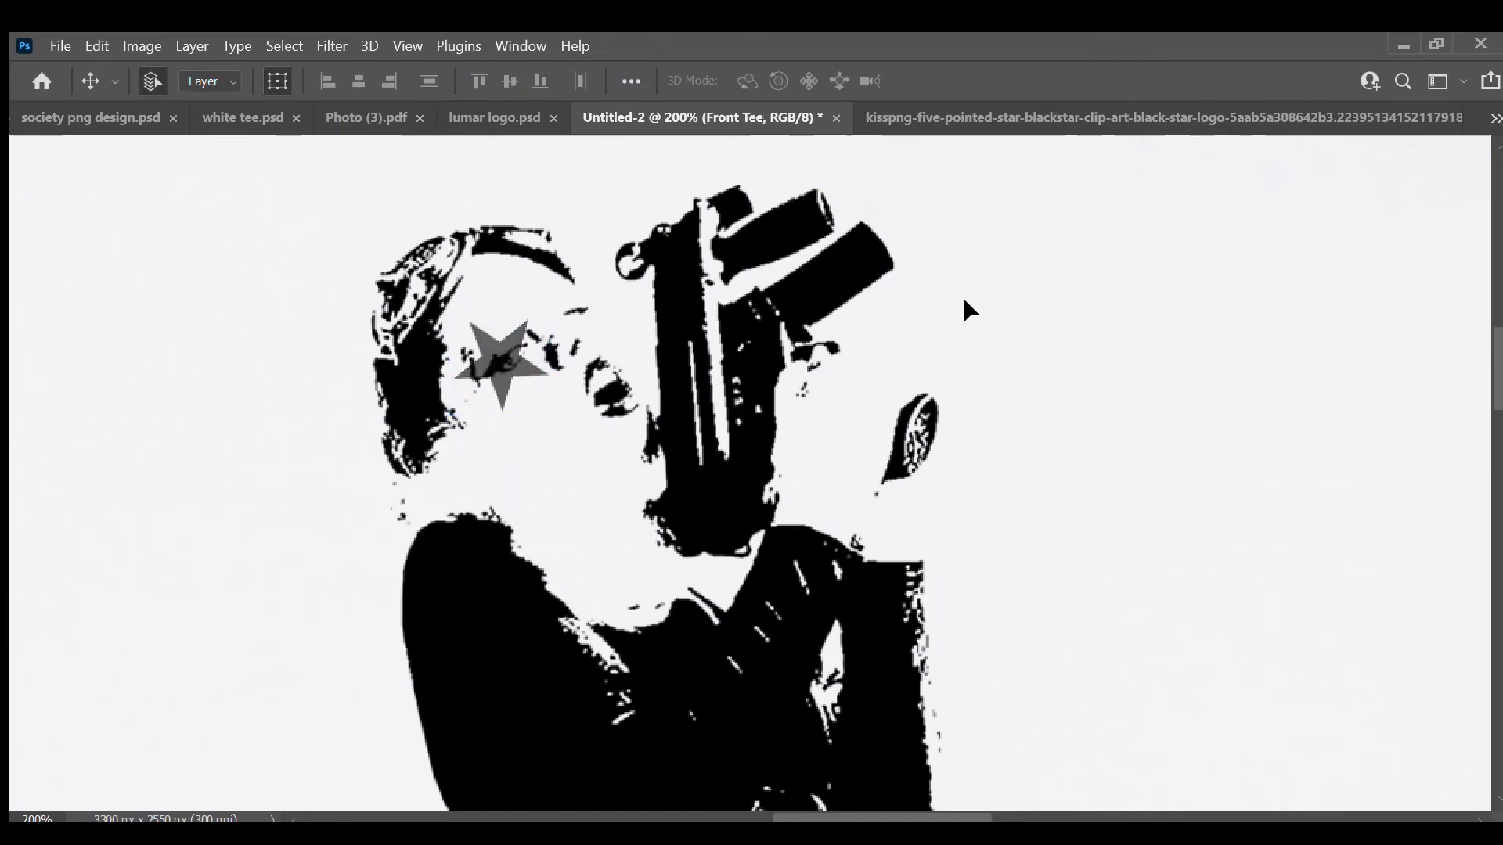
scroll(963, 297, "down", 3)
scroll(963, 297, "up", 3)
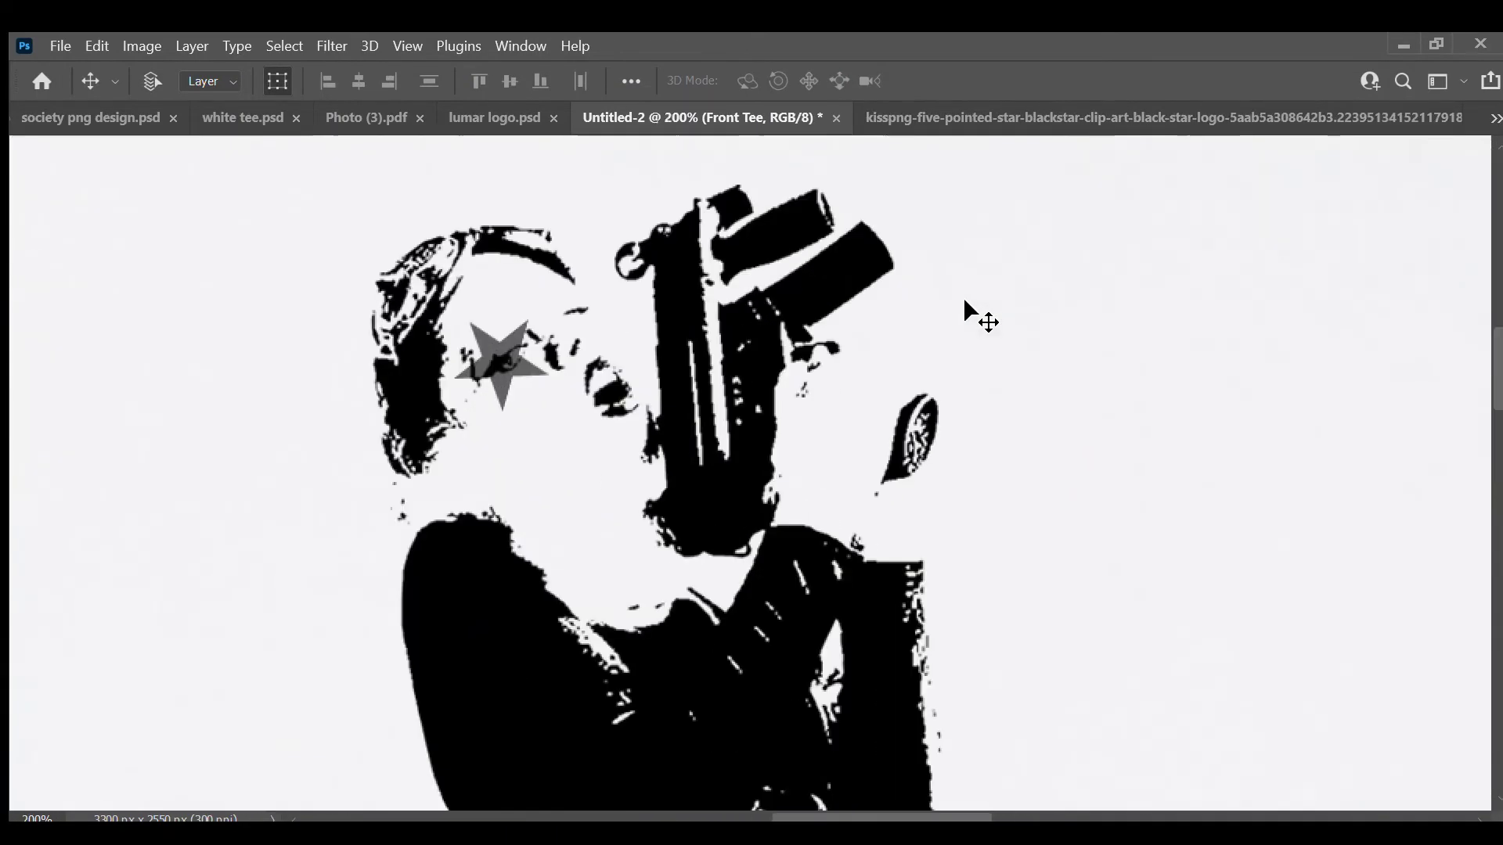
left_click(501, 391)
left_click(1175, 117)
key("ctrl+shift+Tab")
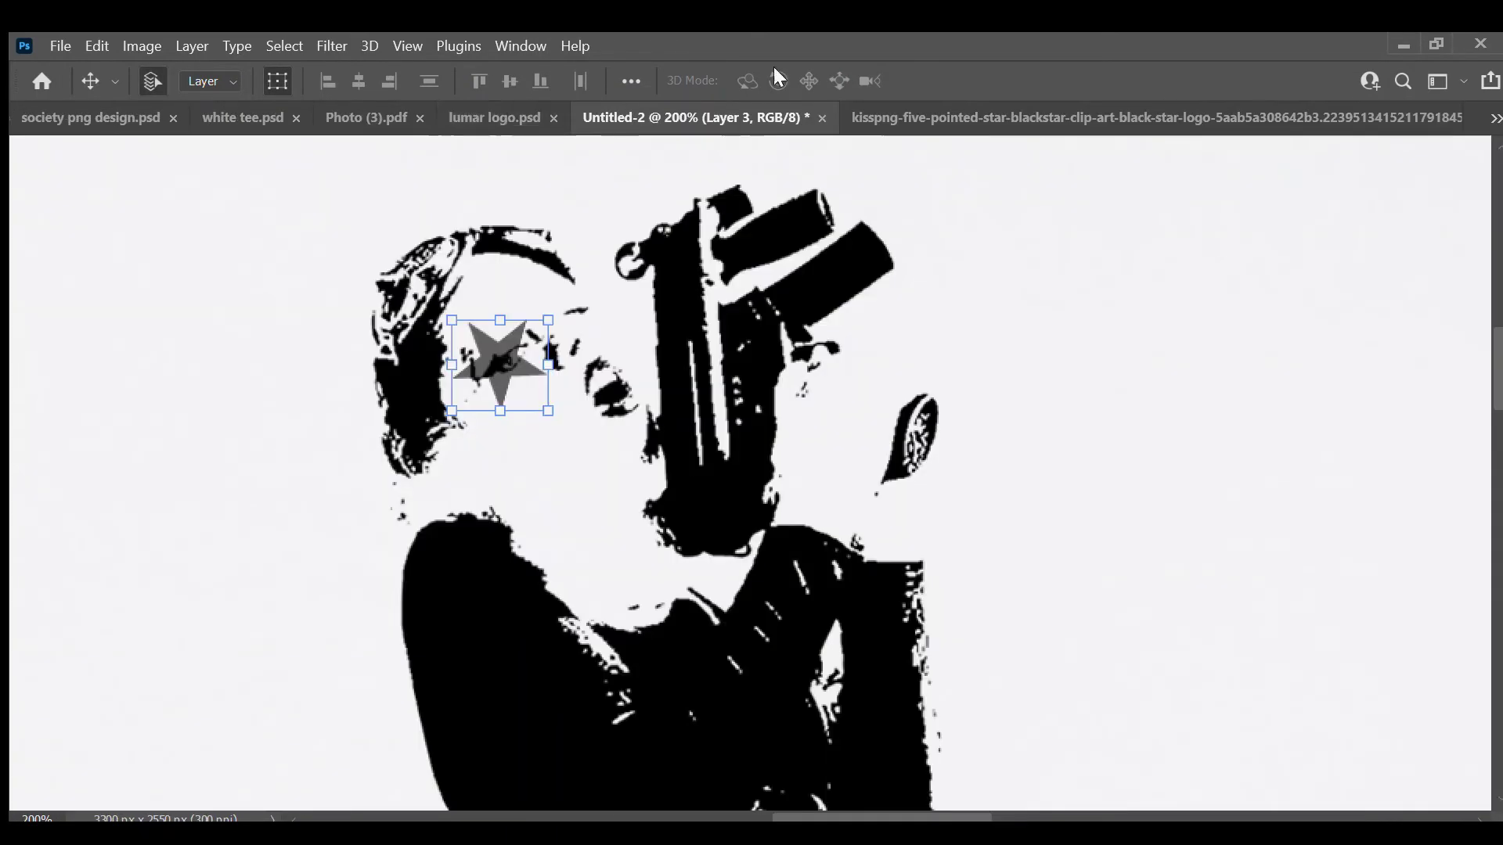
left_click(1379, 339)
left_click(1175, 118)
key("ctrl+shift+Tab")
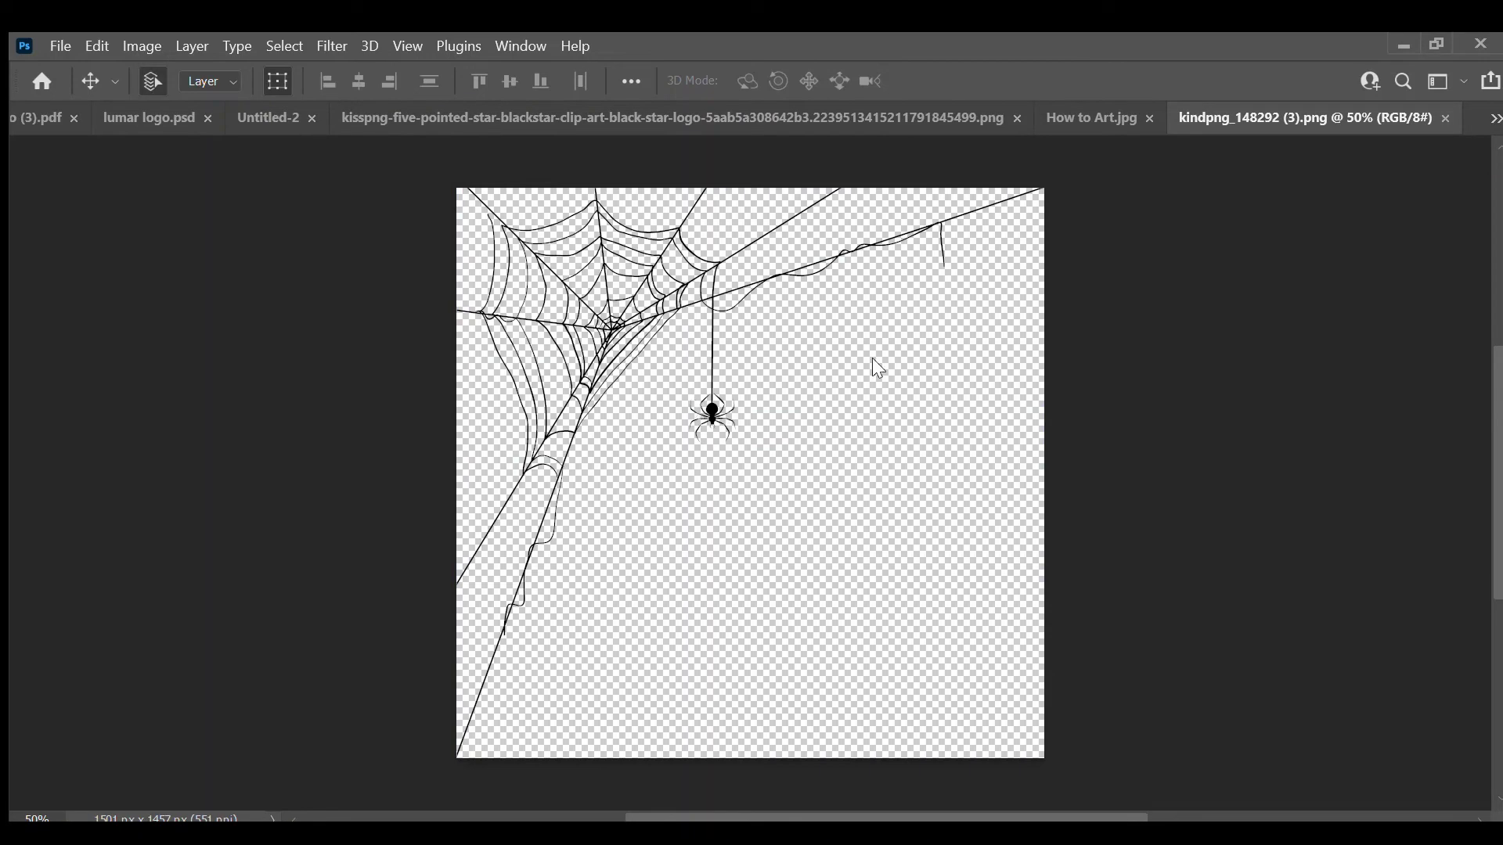
Step: Bring the spider web into the shirt design, shrink it, then remove it again
left_click(713, 411)
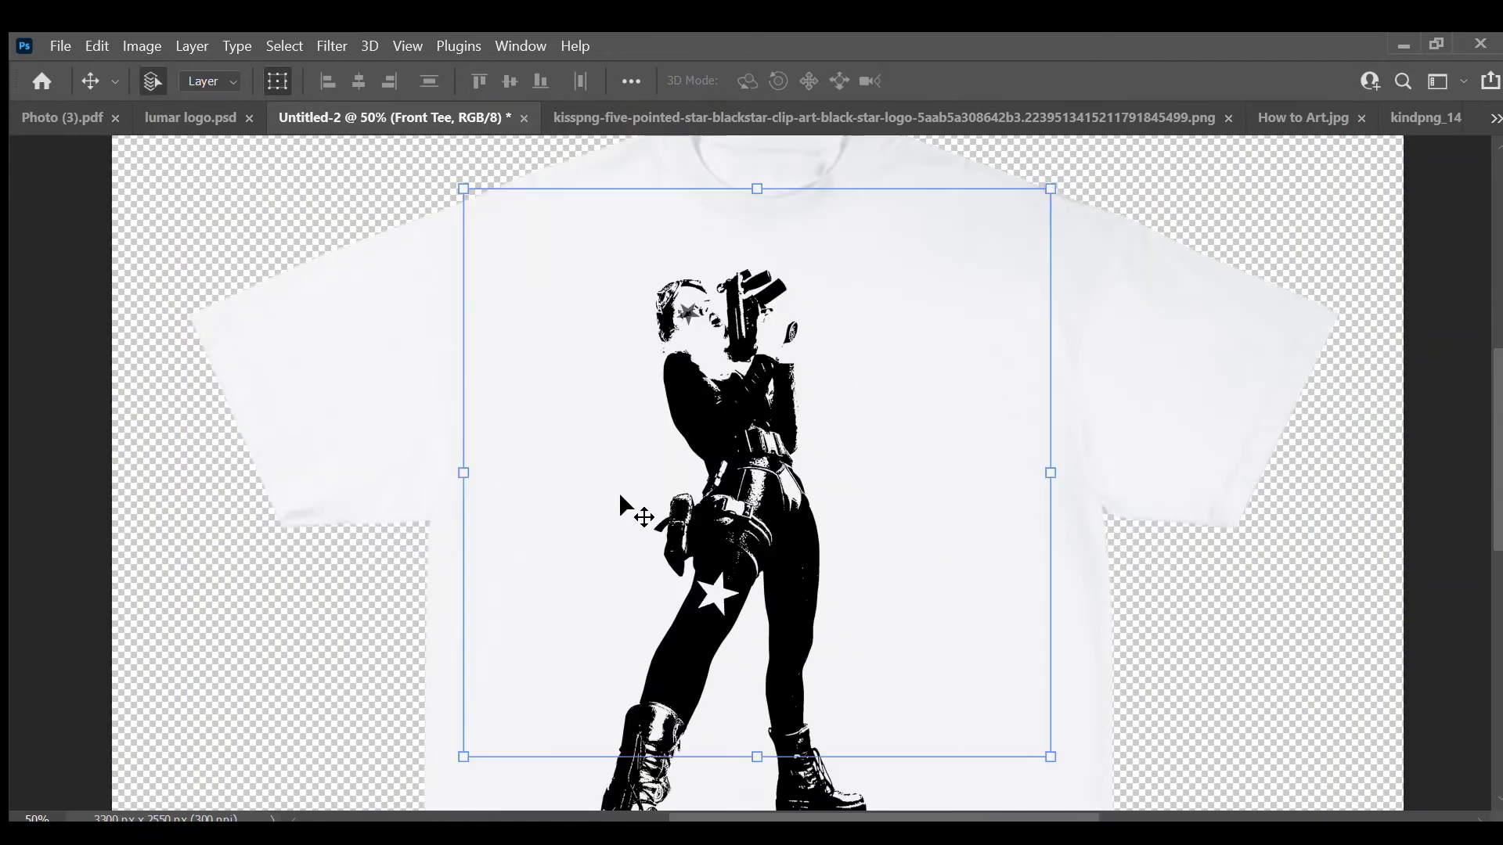
left_click_drag(712, 411, 779, 525)
scroll(805, 572, "down", 3)
key("ctrl+t")
left_click_drag(813, 386, 726, 248)
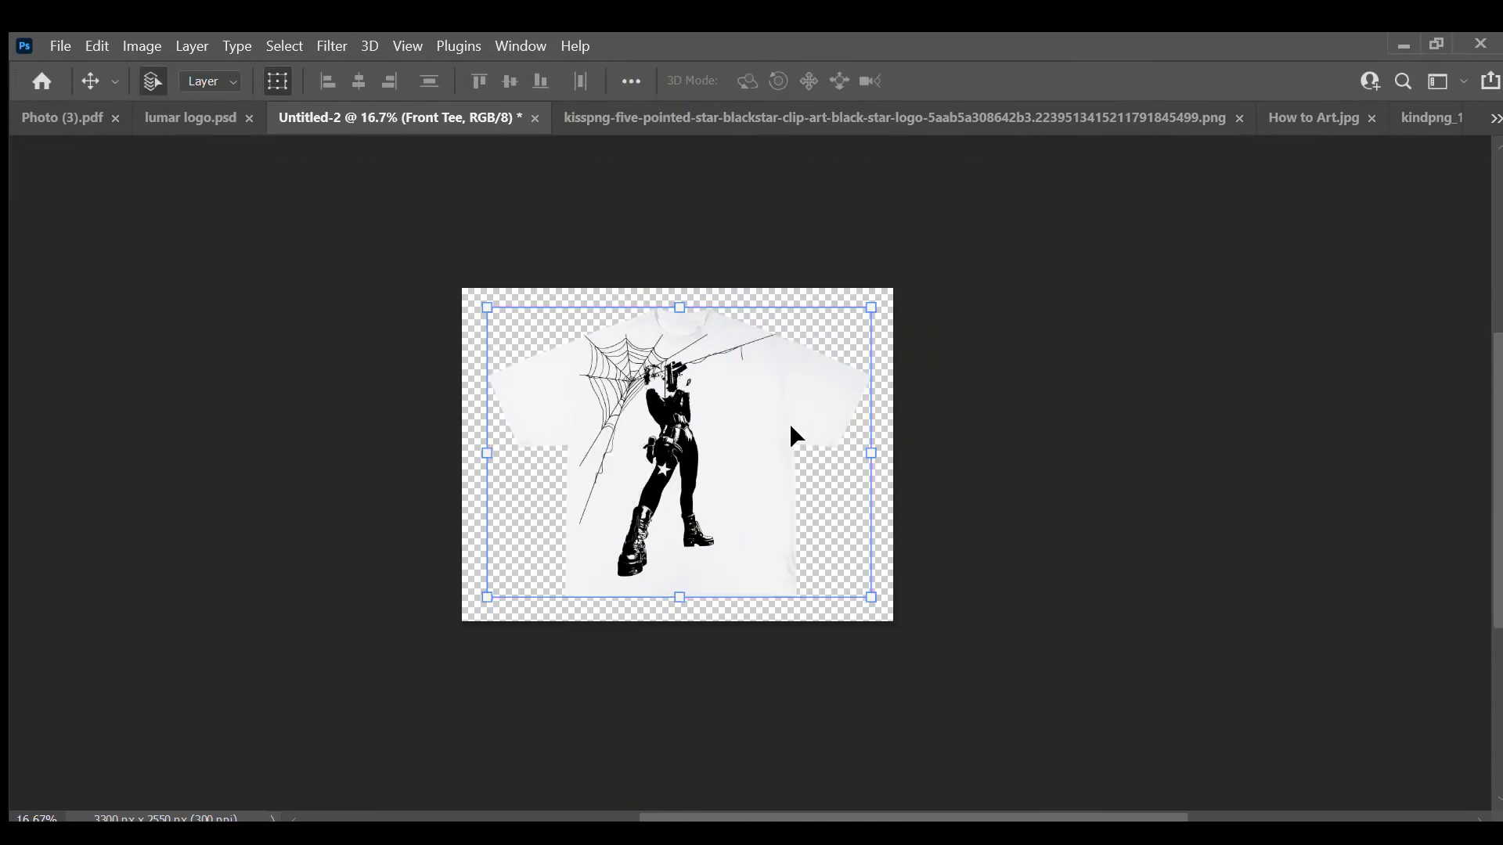
left_click(632, 384)
key("ctrl+z")
Step: Transform and commit the shirt layer, then nudge the figure slightly right
key("ctrl+t")
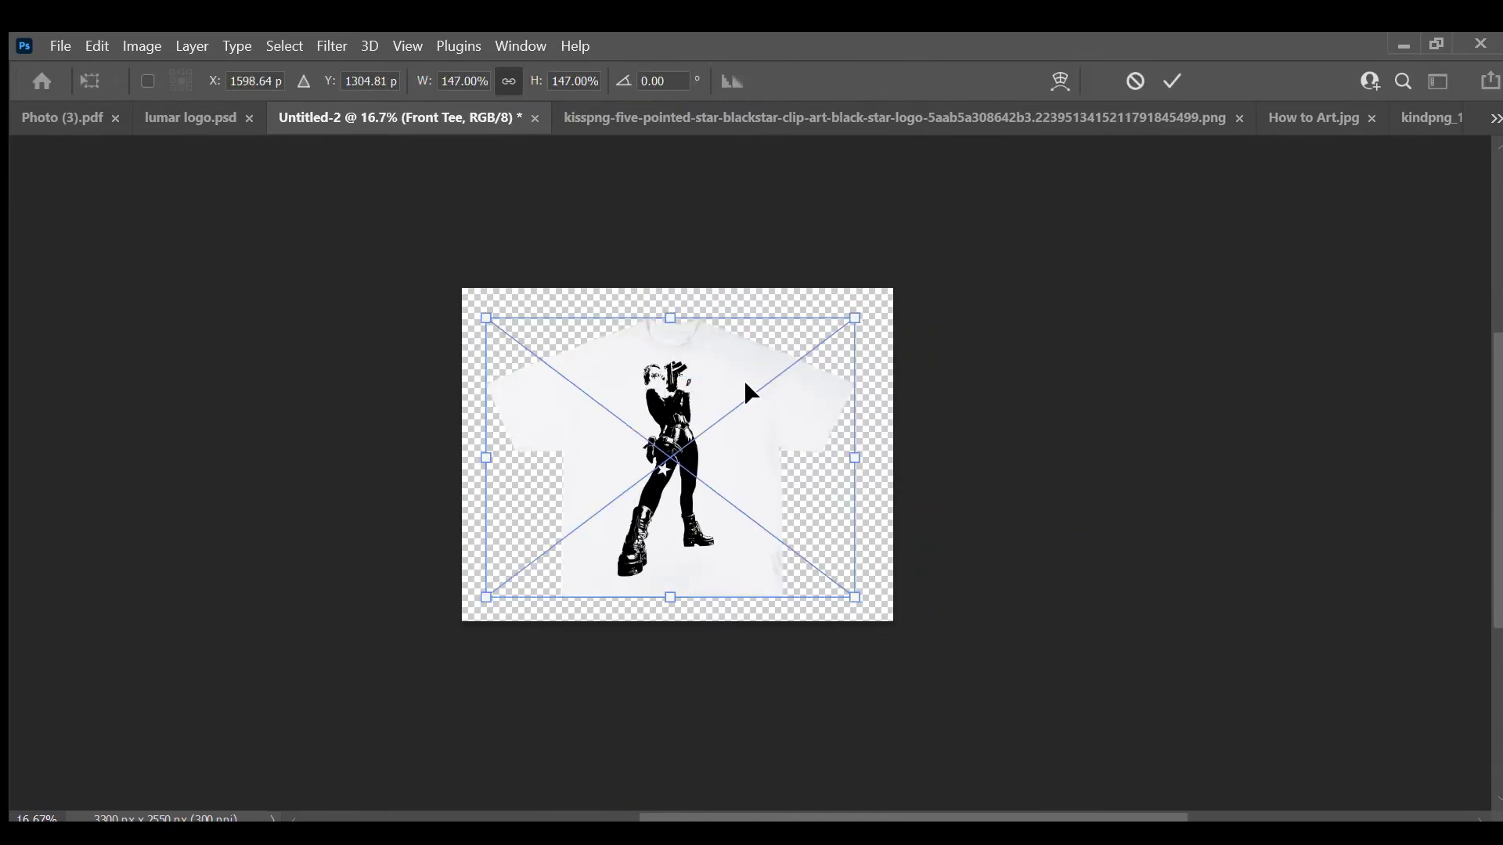
left_click(1166, 83)
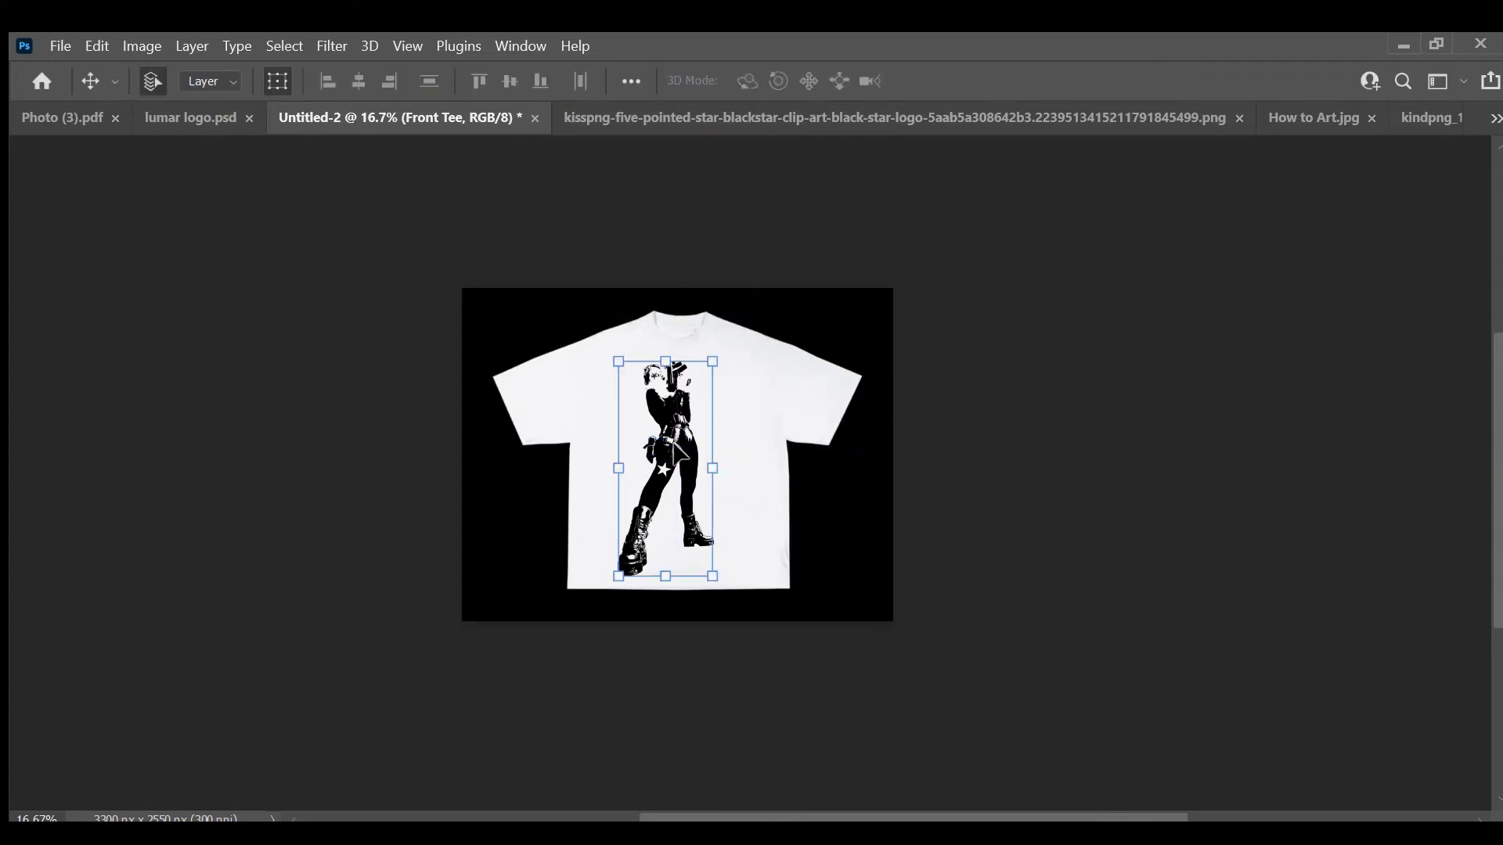
key("shift+Right")
key("shift+Right")
key("shift+Right")
key("shift+Right")
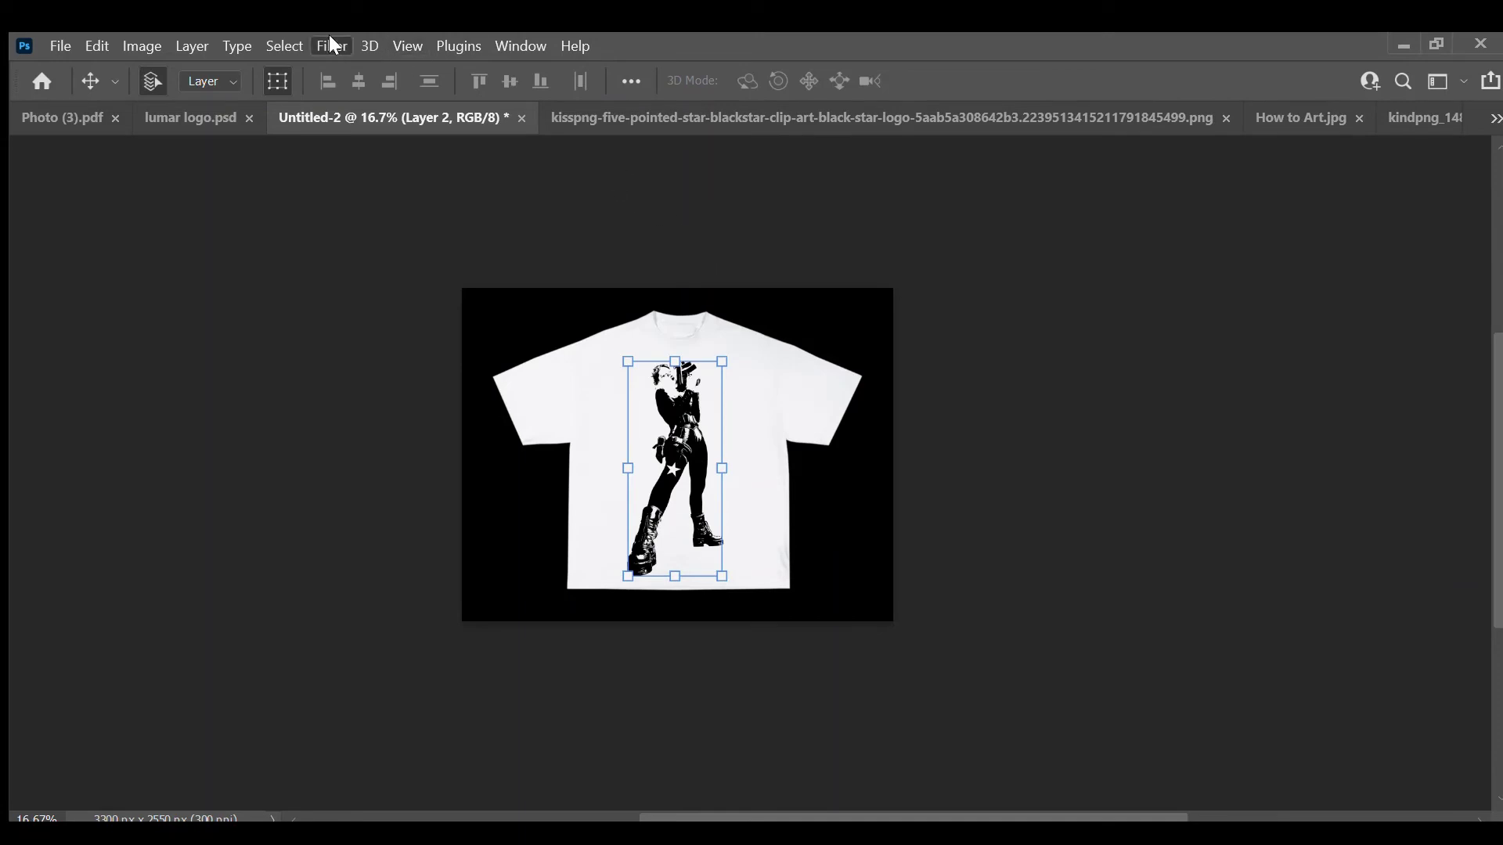
Step: Zoom in on the shirt and paste the cross image as a new layer
left_click(960, 436)
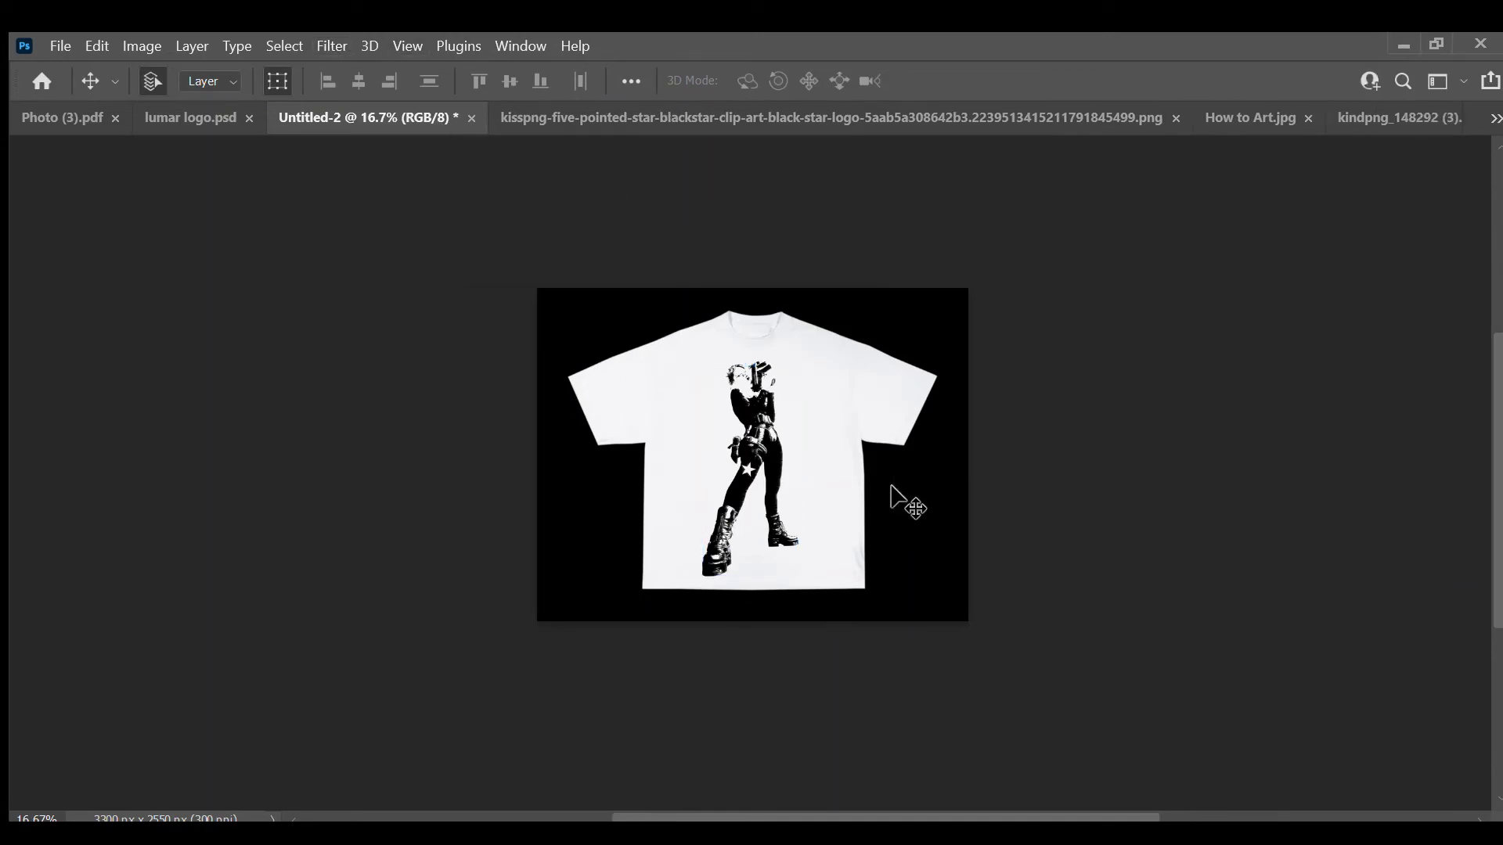
key("ctrl+plus")
key("ctrl+plus")
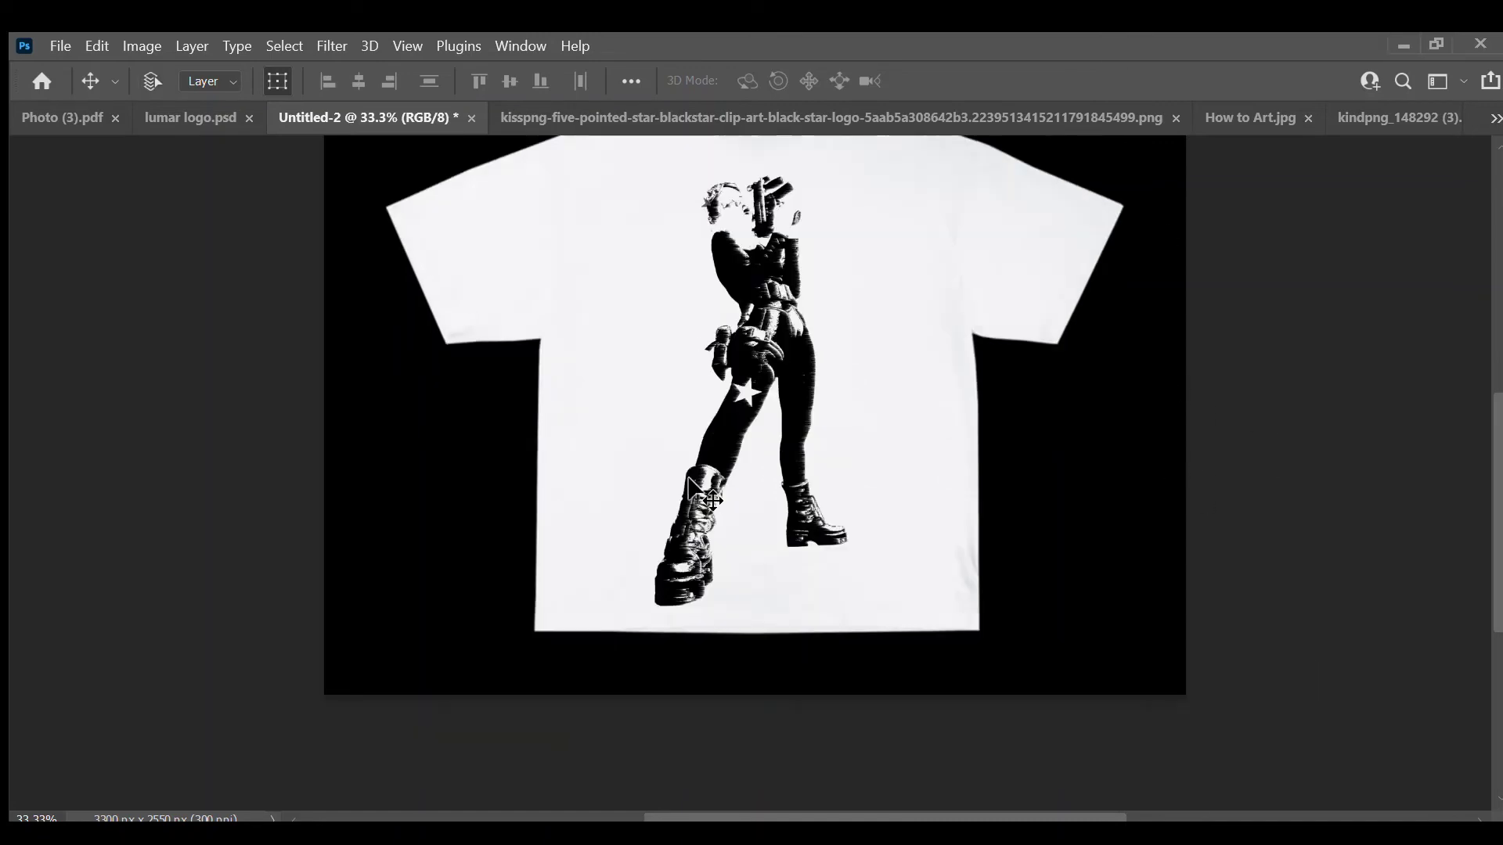
key("ctrl+v")
scroll(1195, 157, "up", 2)
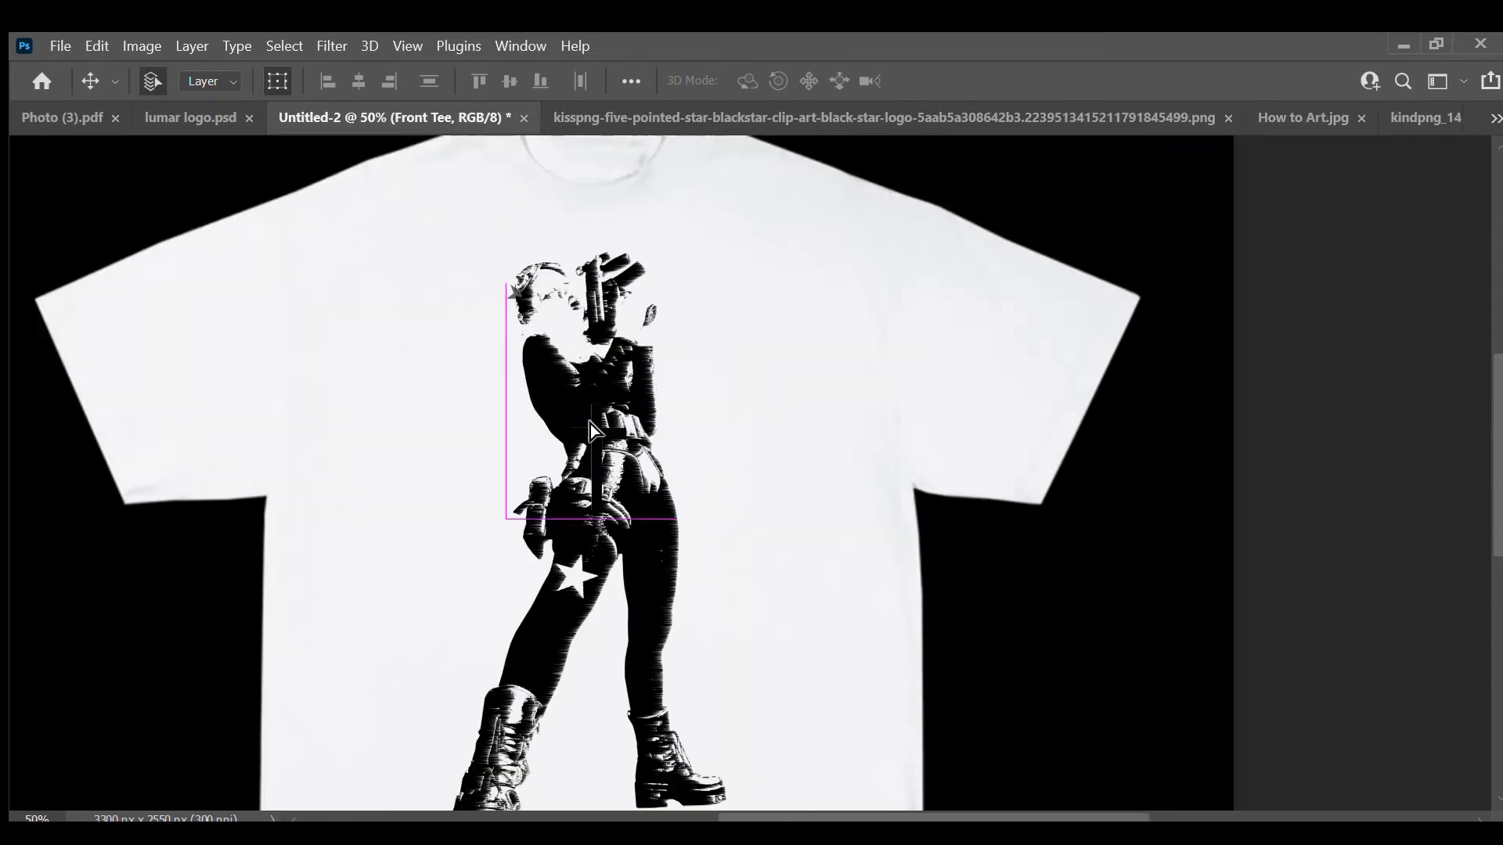
Step: Shrink the cross to a small accent beside the raised gun hand, then zoom back out
left_click_drag(684, 296, 619, 323)
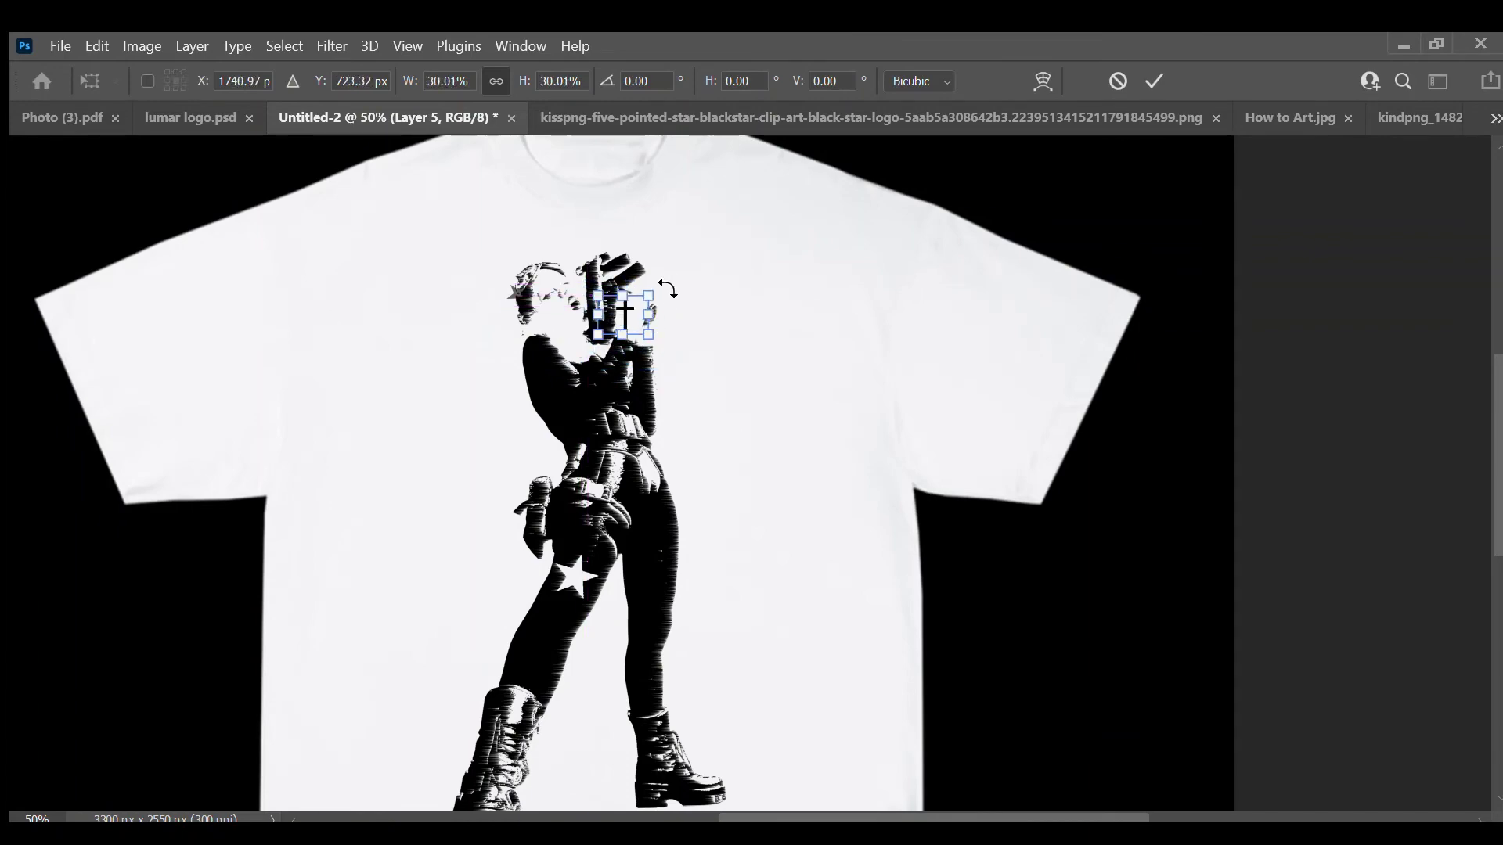
left_click(1155, 81)
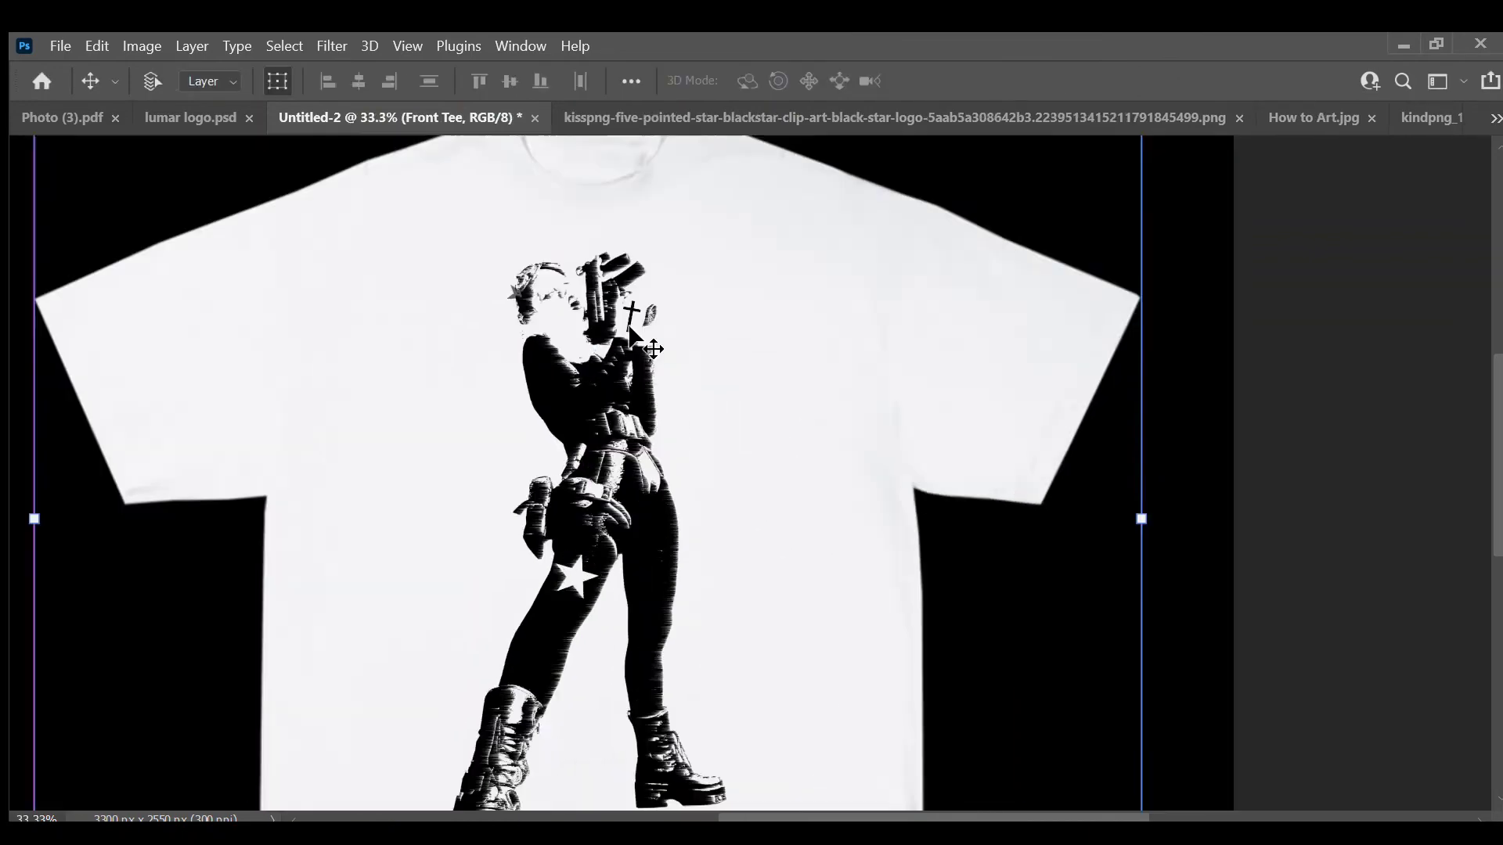
key("ctrl+plus")
key("ctrl+plus")
key("ctrl+plus")
left_click(290, 313)
key("ctrl+t")
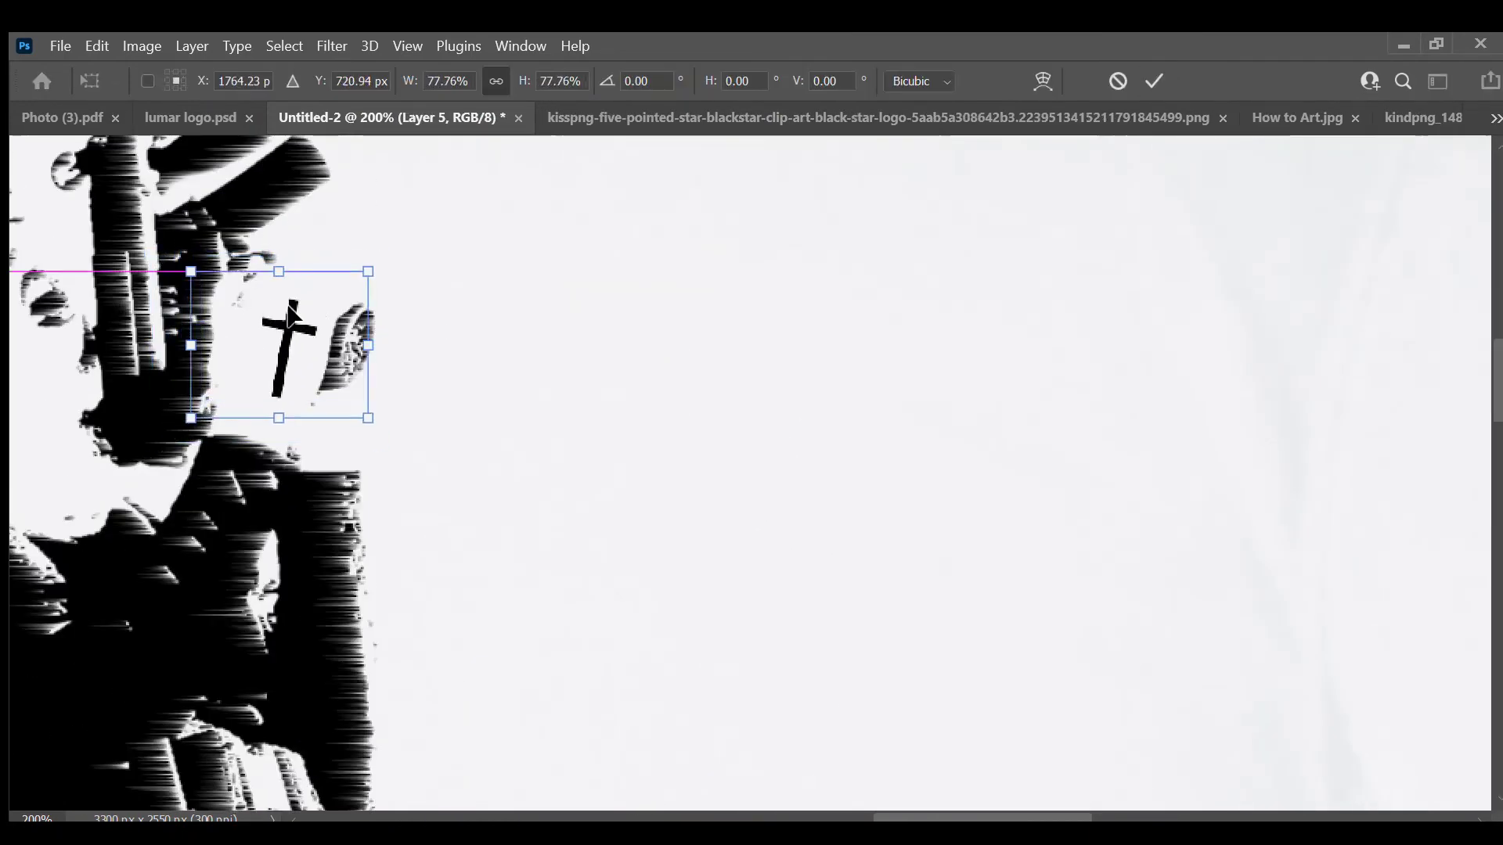
left_click(783, 382)
key("ctrl+minus")
key("ctrl+minus")
key("ctrl+minus")
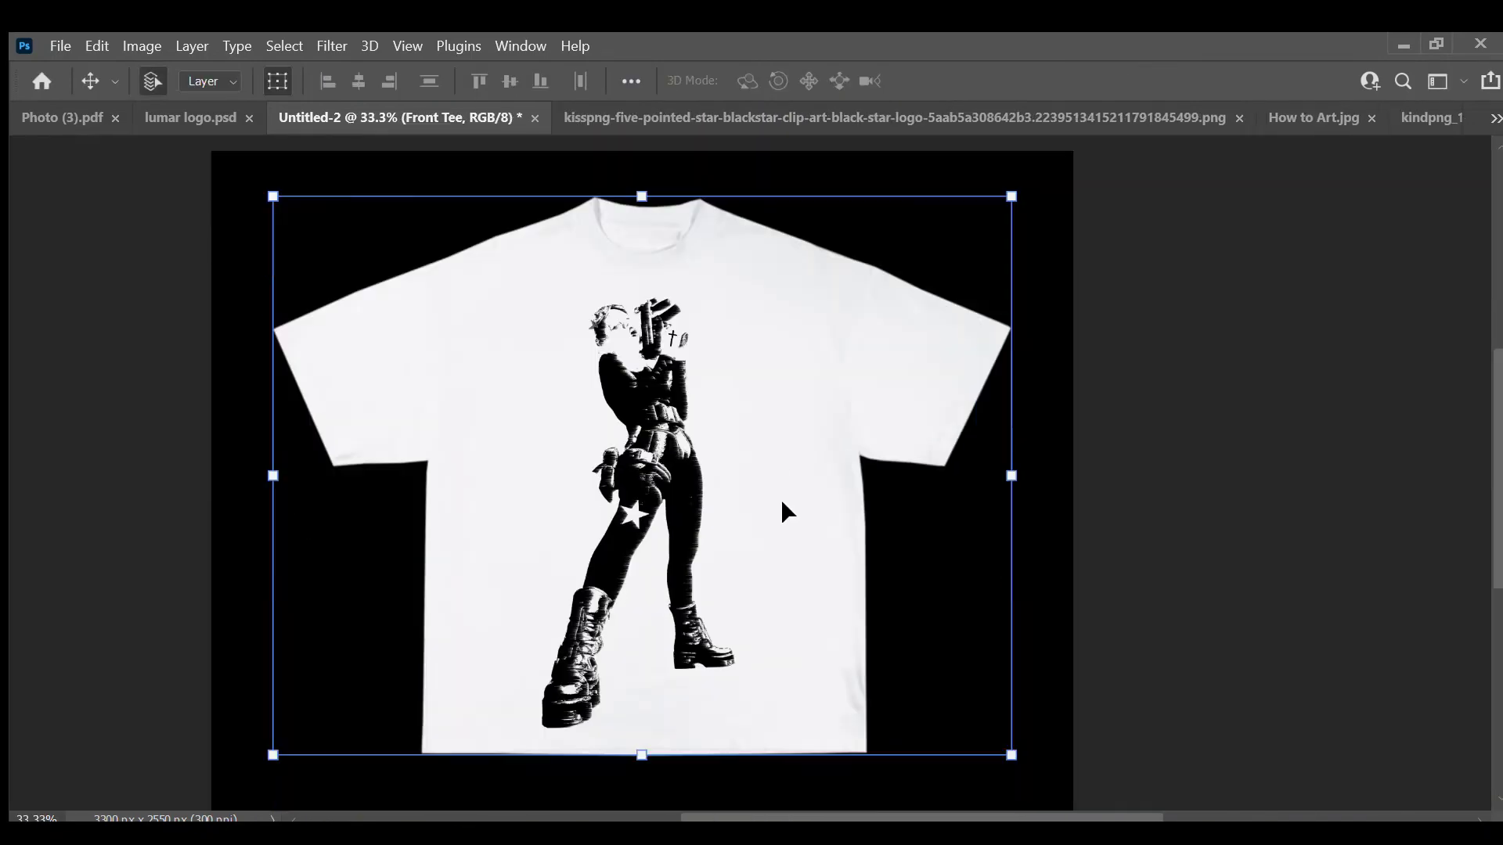
key("alt+bracketright")
key("alt+bracketleft")
key("alt+bracketleft")
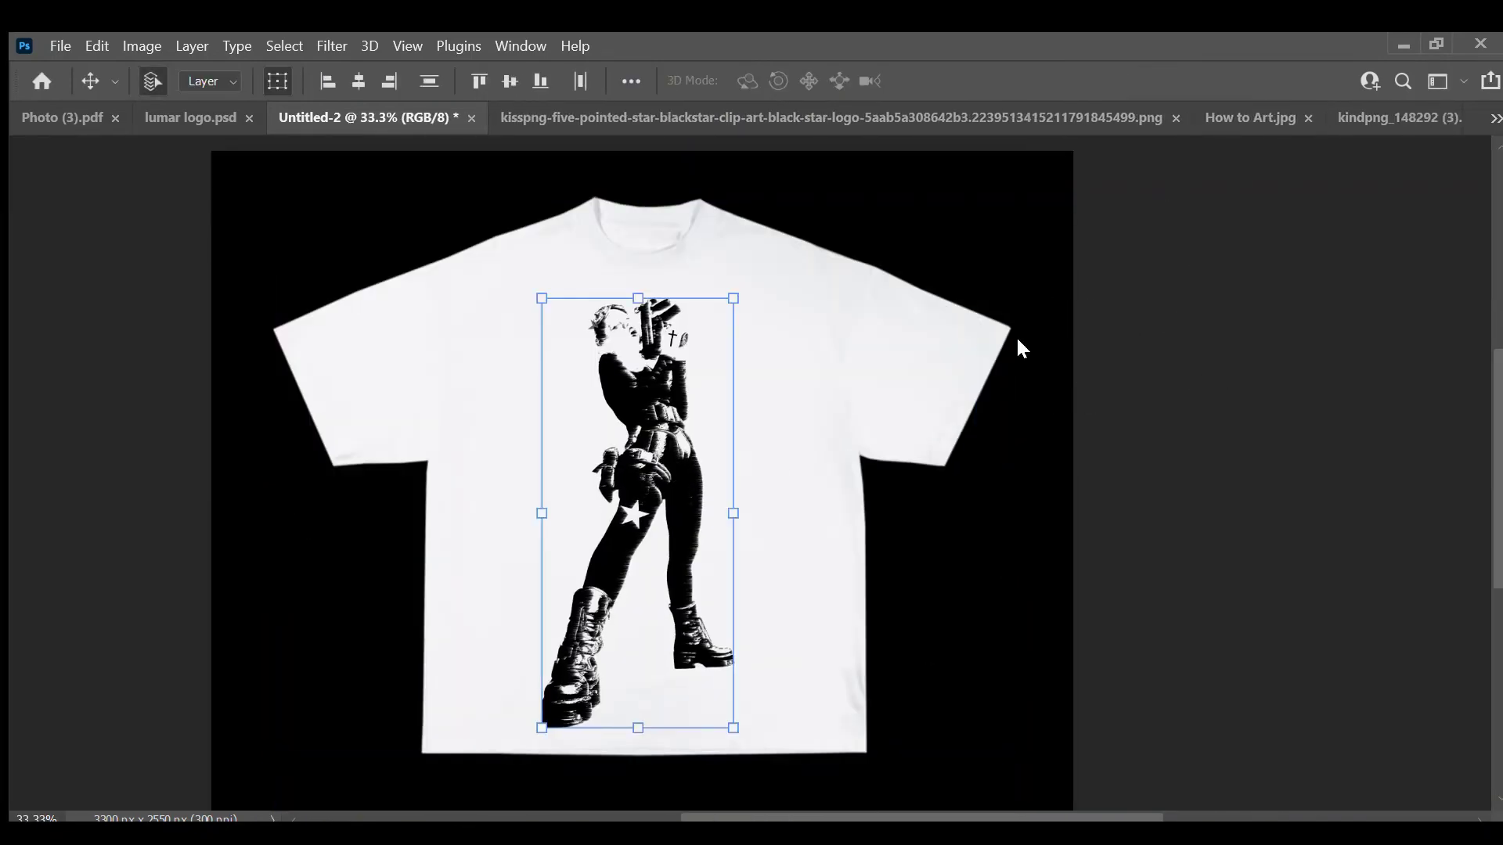
Step: Select the woman-with-gun figure layer and nudge it slightly right and down
key("alt+bracketright")
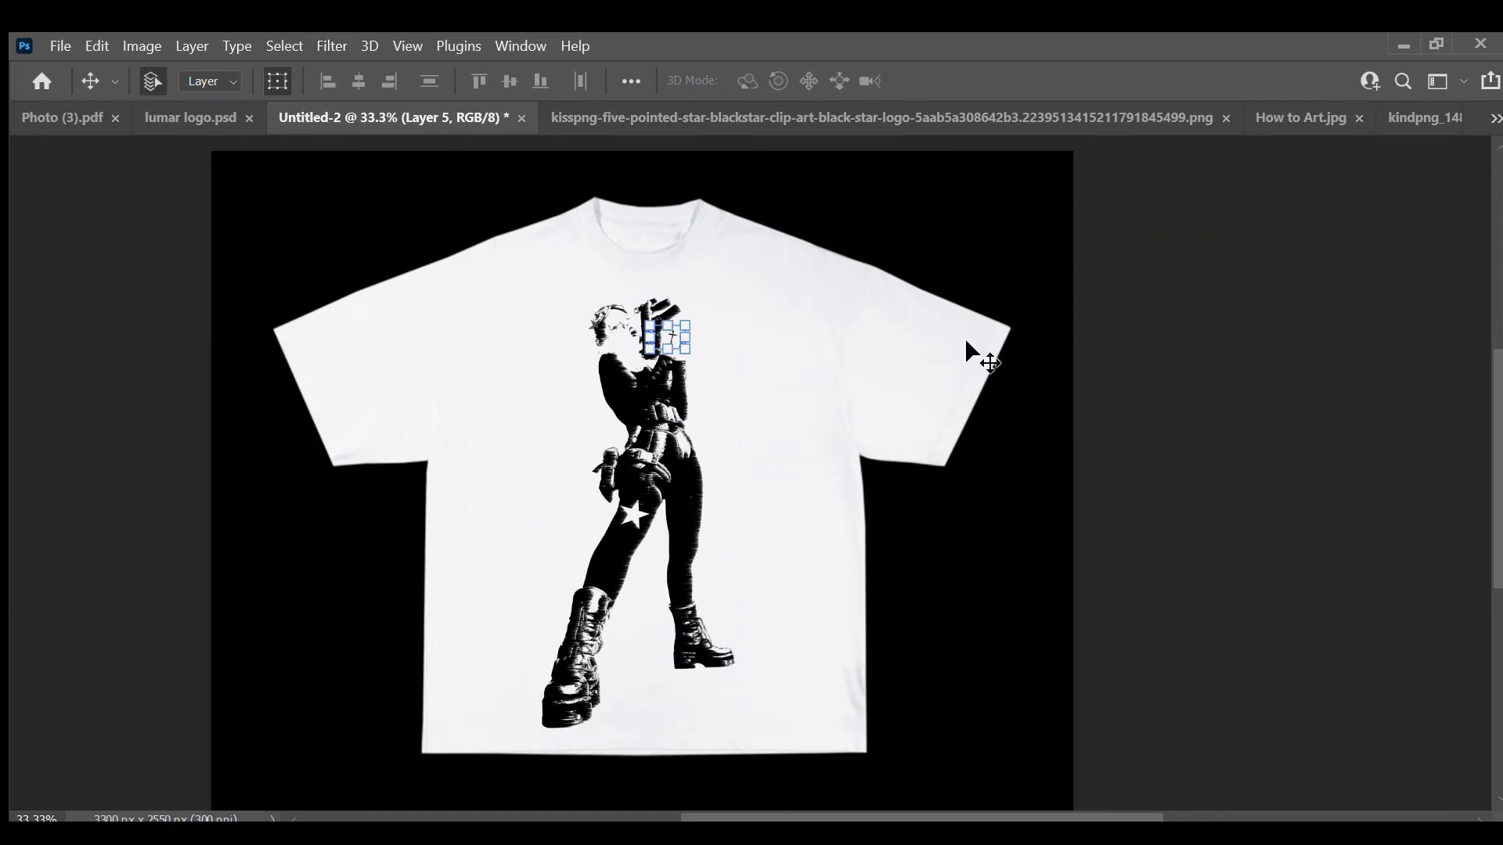
left_click(967, 344)
left_click(677, 407)
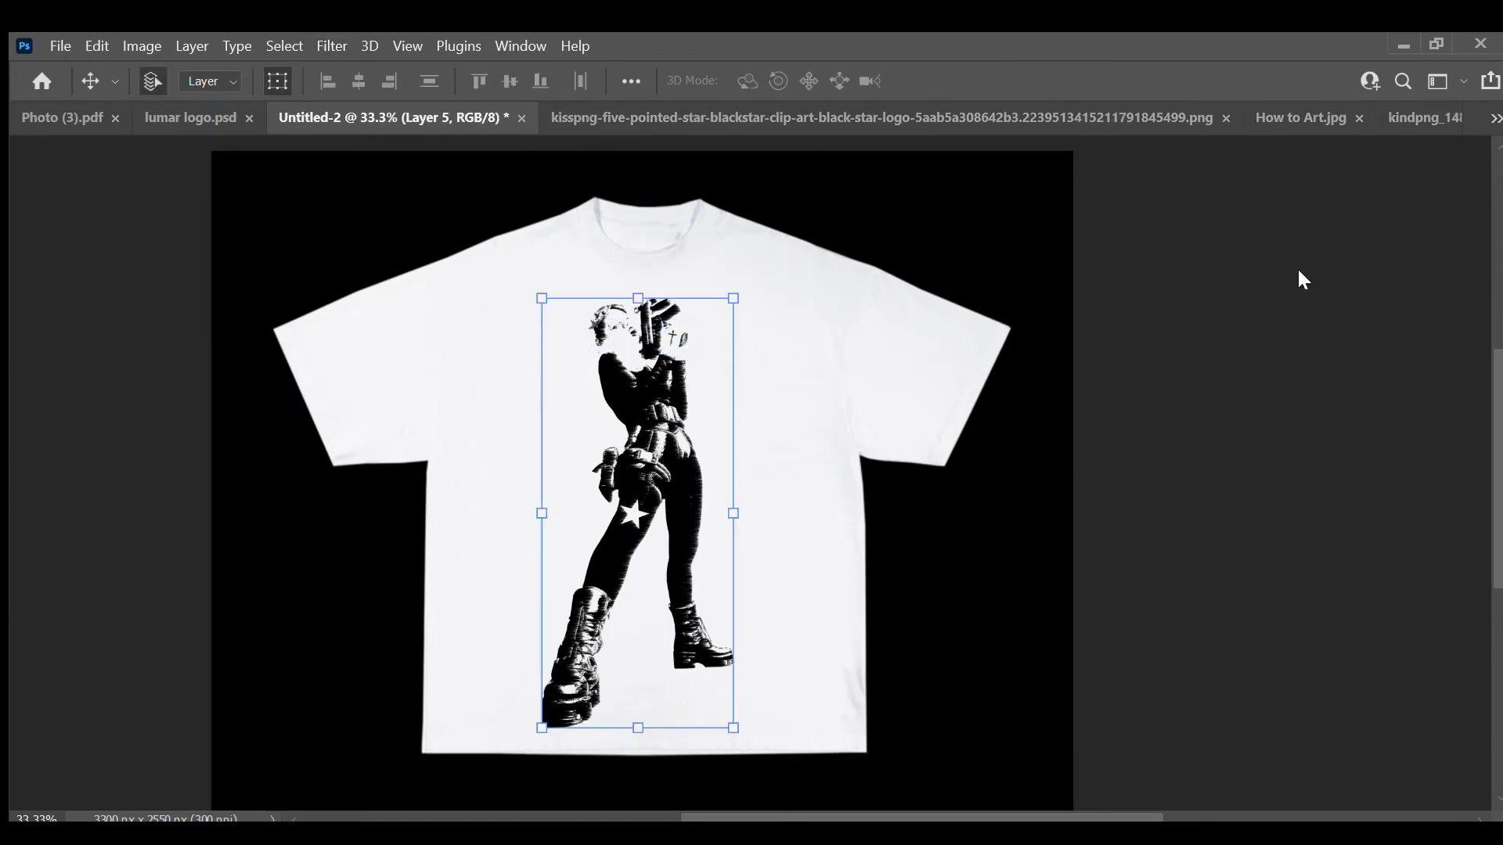
left_click(822, 509)
left_click_drag(663, 458, 667, 465)
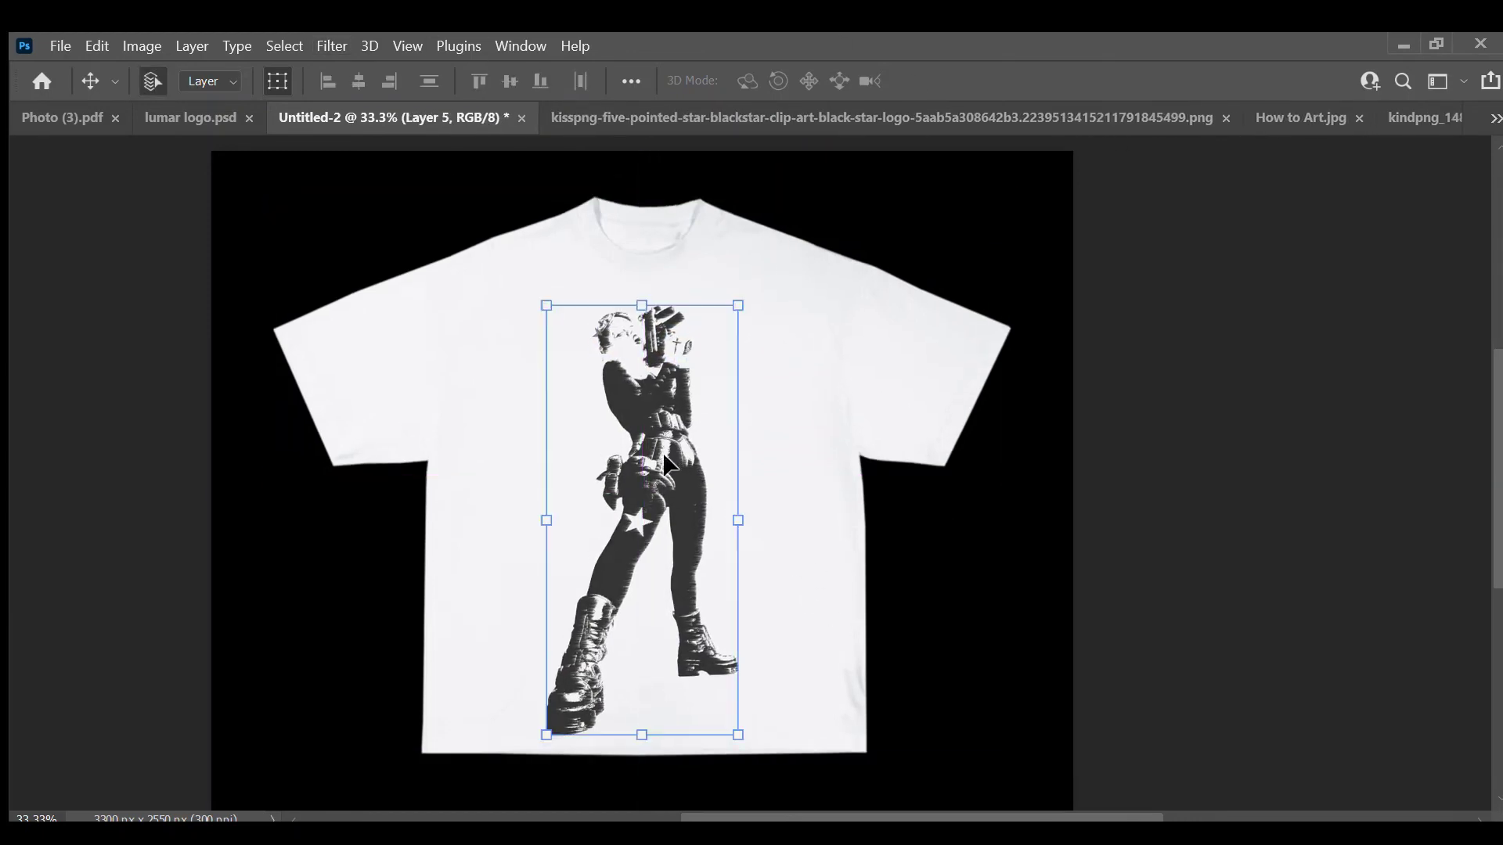
Step: Enlarge the figure slightly upward with Free Transform and commit the new size
key("ctrl+t")
left_click_drag(642, 306, 642, 283)
left_click(1163, 67)
key("ctrl+minus")
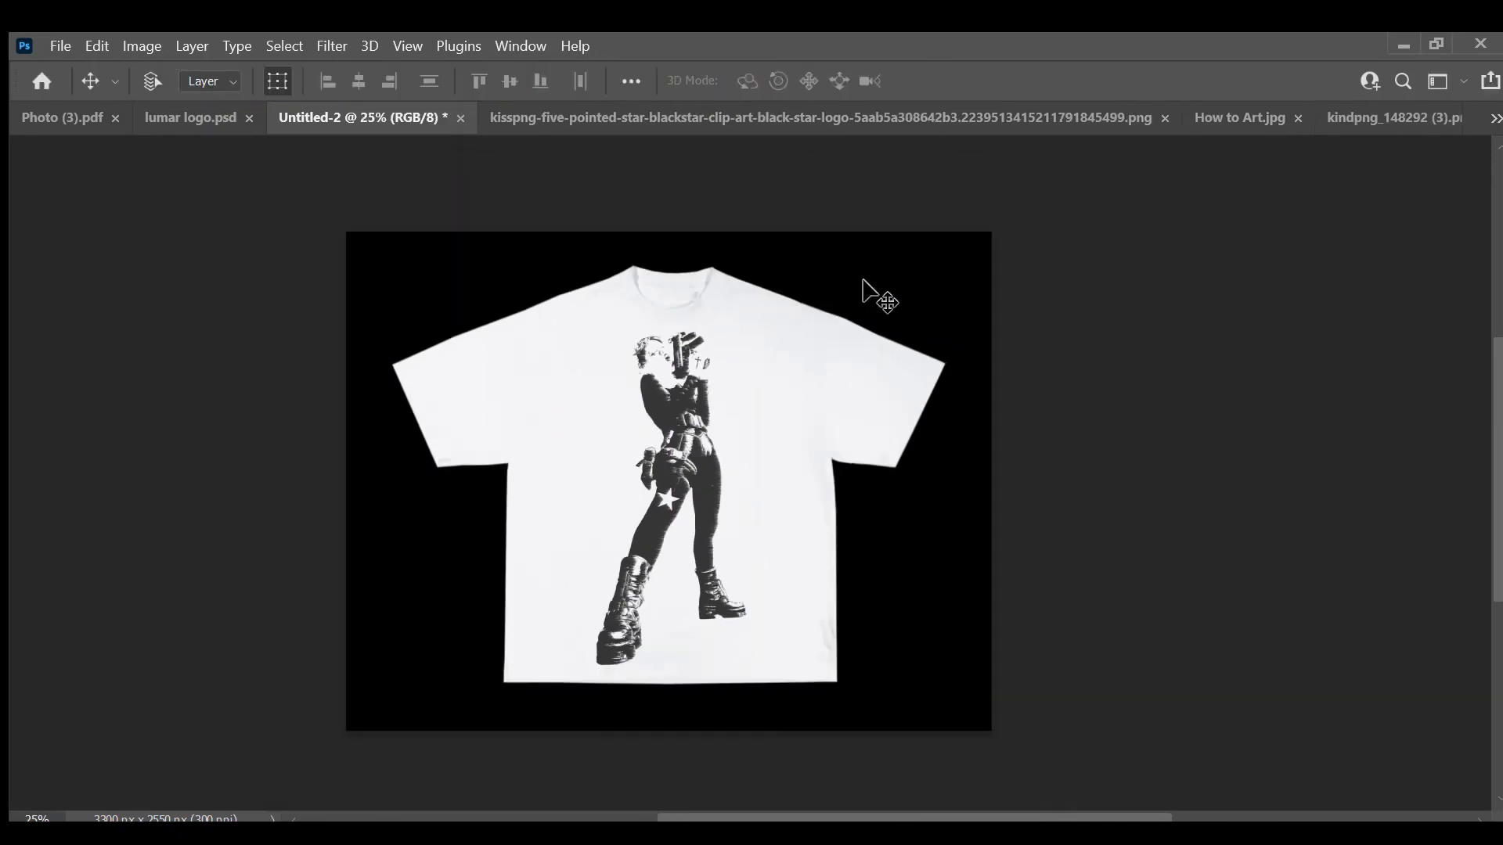
key("ctrl+plus")
key("ctrl+z")
Step: Shift the figure slightly left, checking its placement at different zoom levels
key("ctrl+minus")
key("ctrl+minus")
key("ctrl+plus")
key("ctrl+plus")
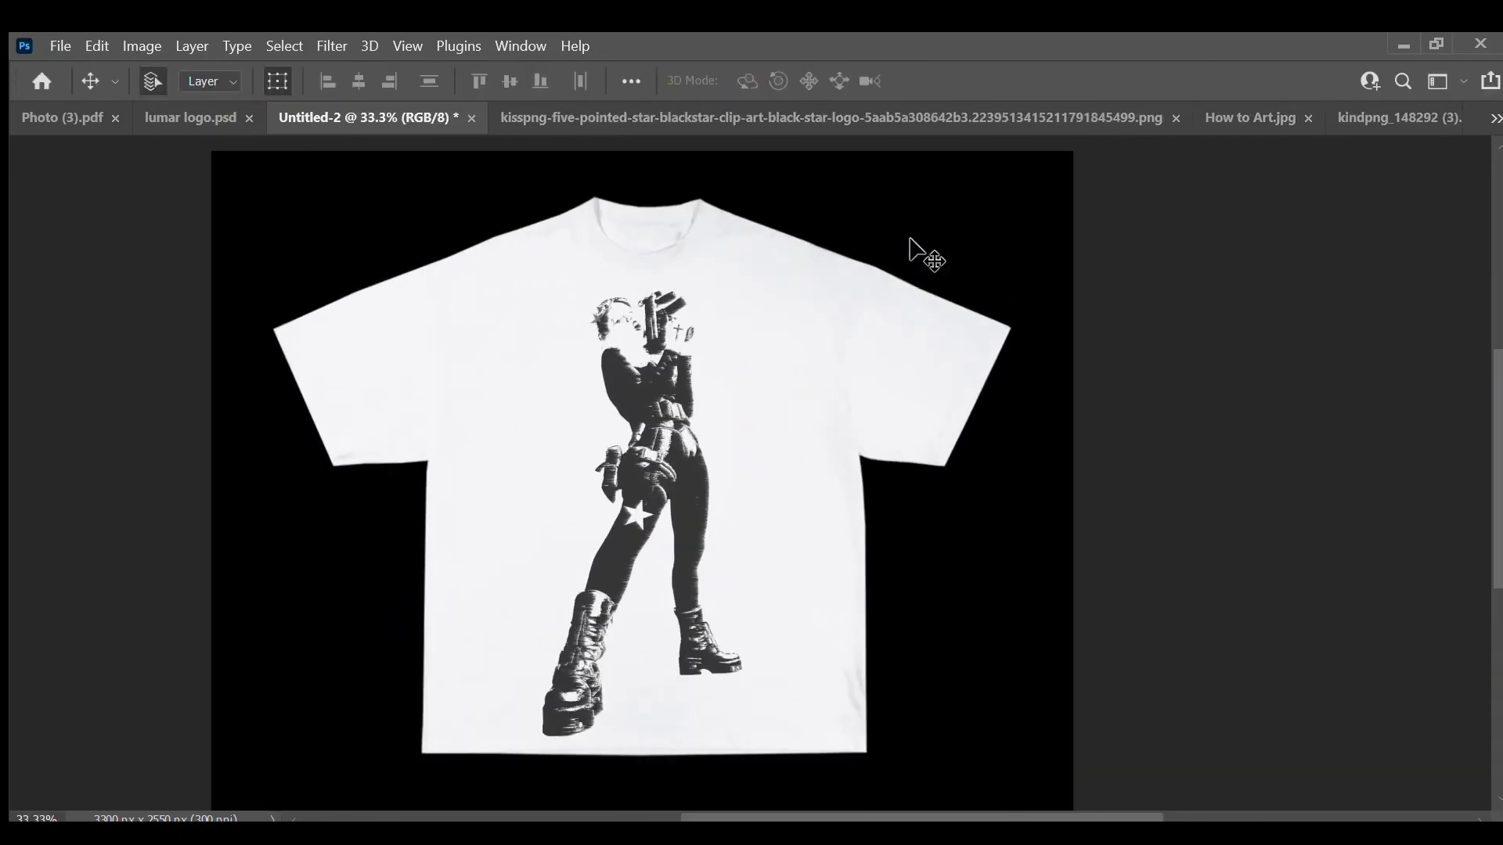
key("ctrl+z")
key("ctrl+minus")
key("ctrl+minus")
key("ctrl+plus")
key("ctrl+plus")
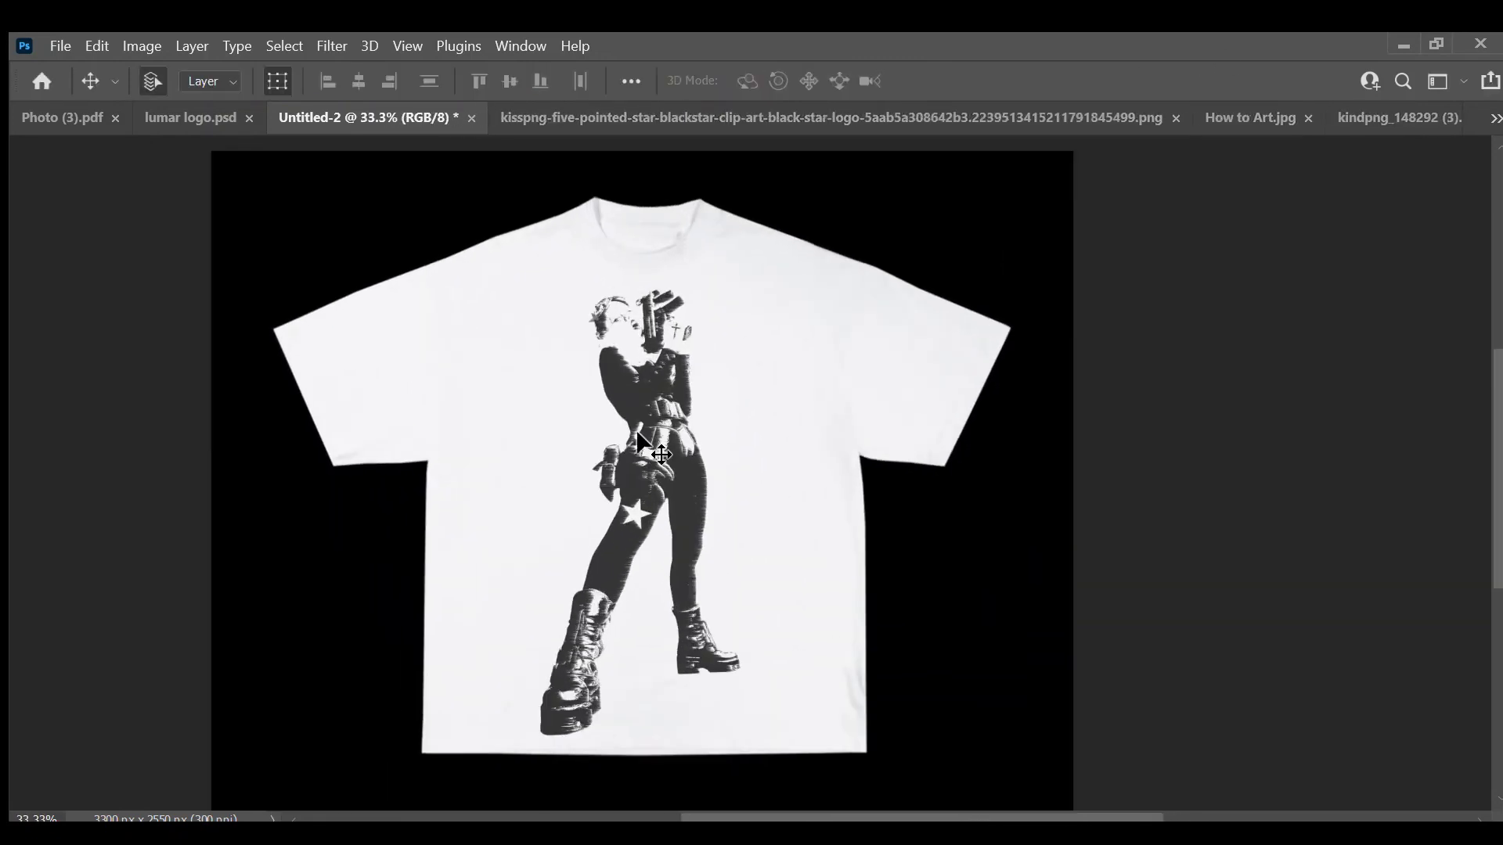
left_click_drag(638, 435, 629, 436)
key("ctrl+minus")
key("ctrl+minus")
key("ctrl+plus")
Step: Check the small cross accent beside the figure, leaving it unselected
left_click(663, 421)
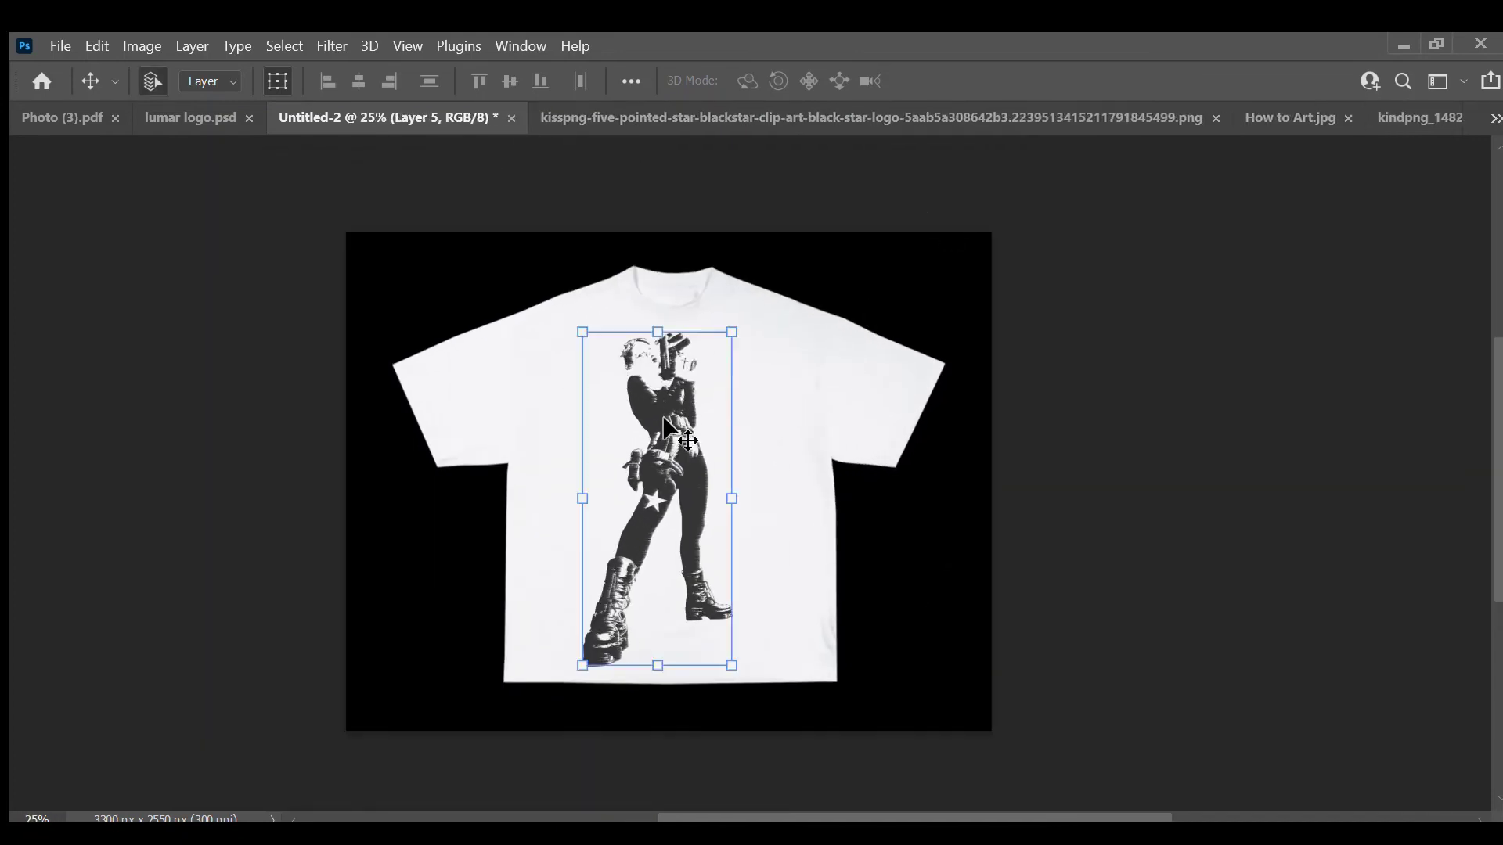
key("ctrl+z")
scroll(730, 406, "down", 5)
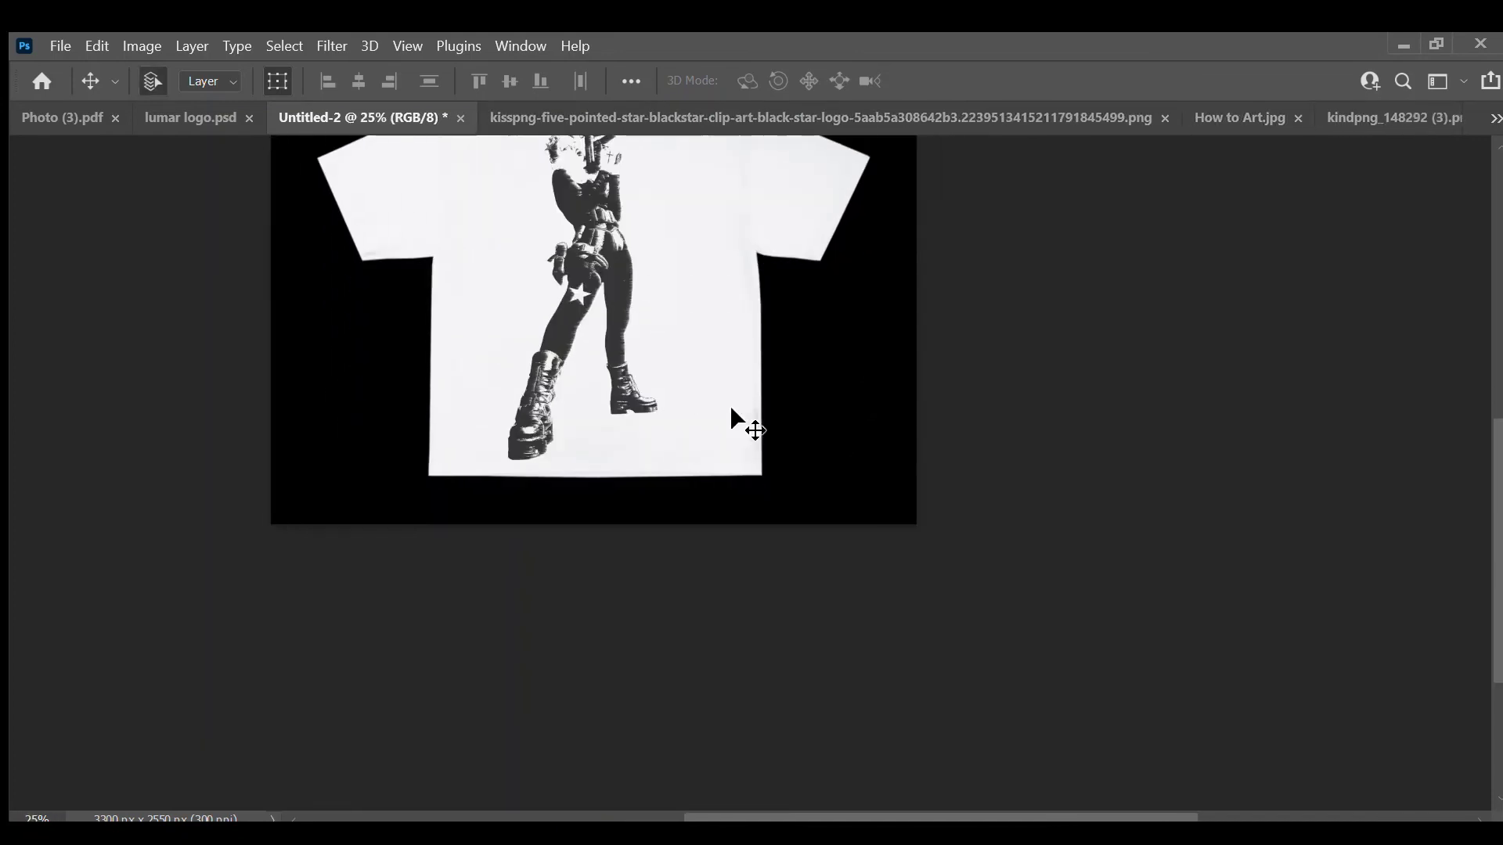
scroll(729, 406, "up", 5)
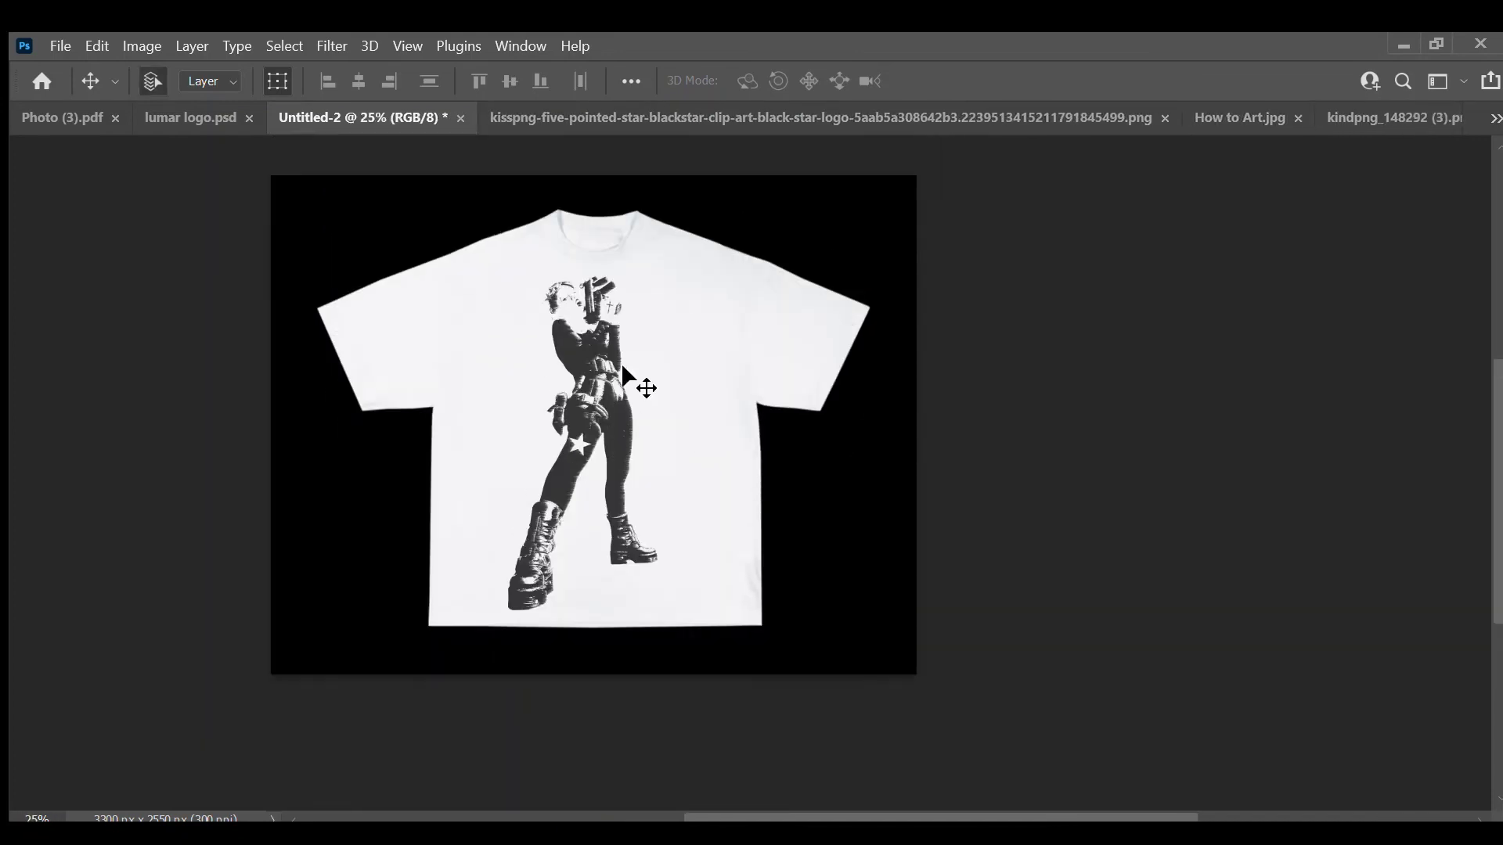
left_click(626, 413)
left_click(730, 499)
Step: Draw a black ring with the Ellipse tool and move it beside the rear boot
key("ctrl+plus")
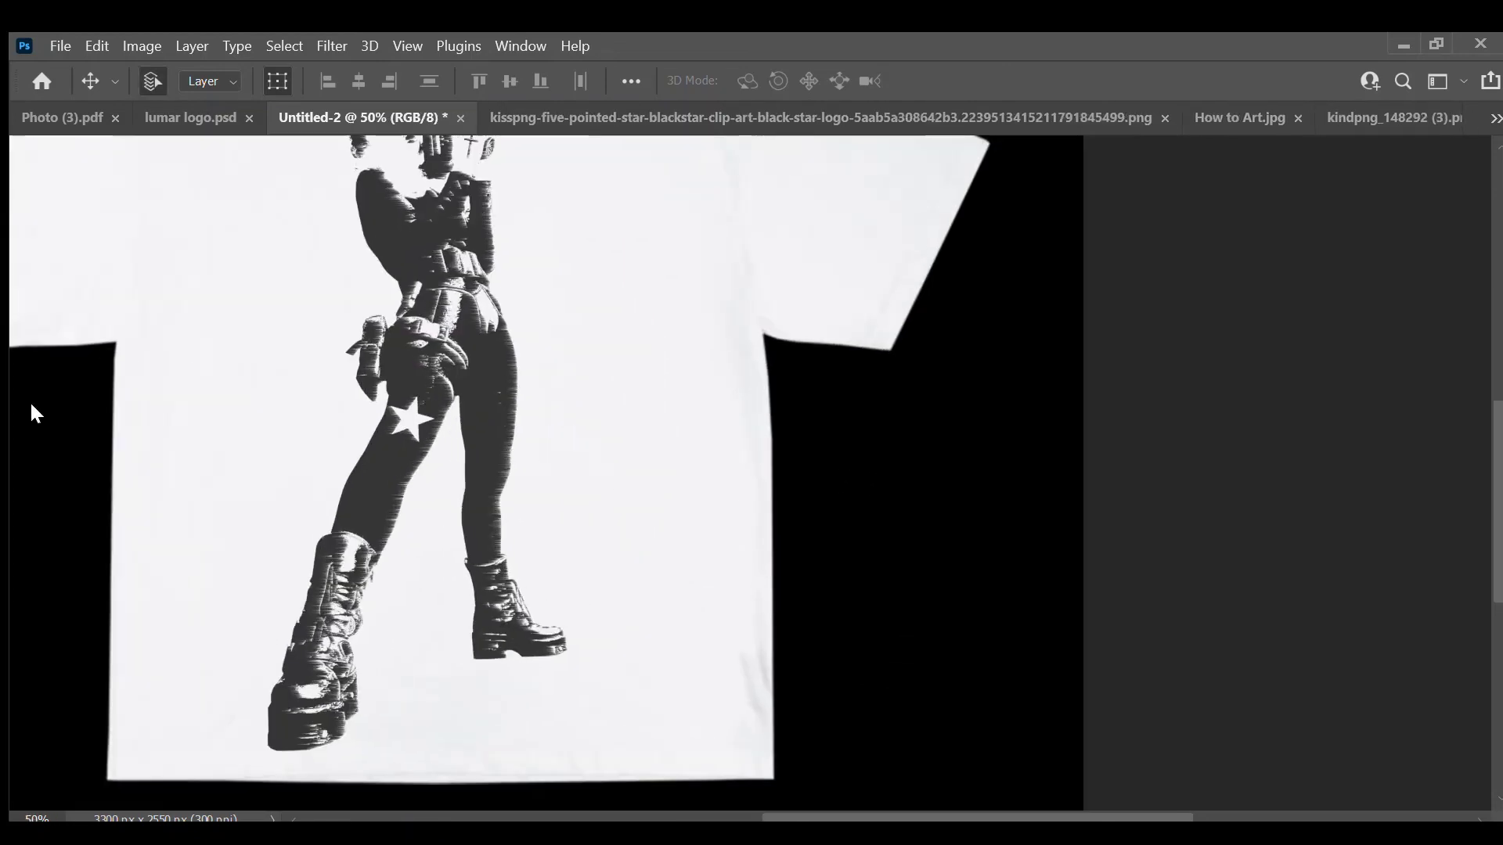
key("u")
left_click_drag(534, 377, 647, 489)
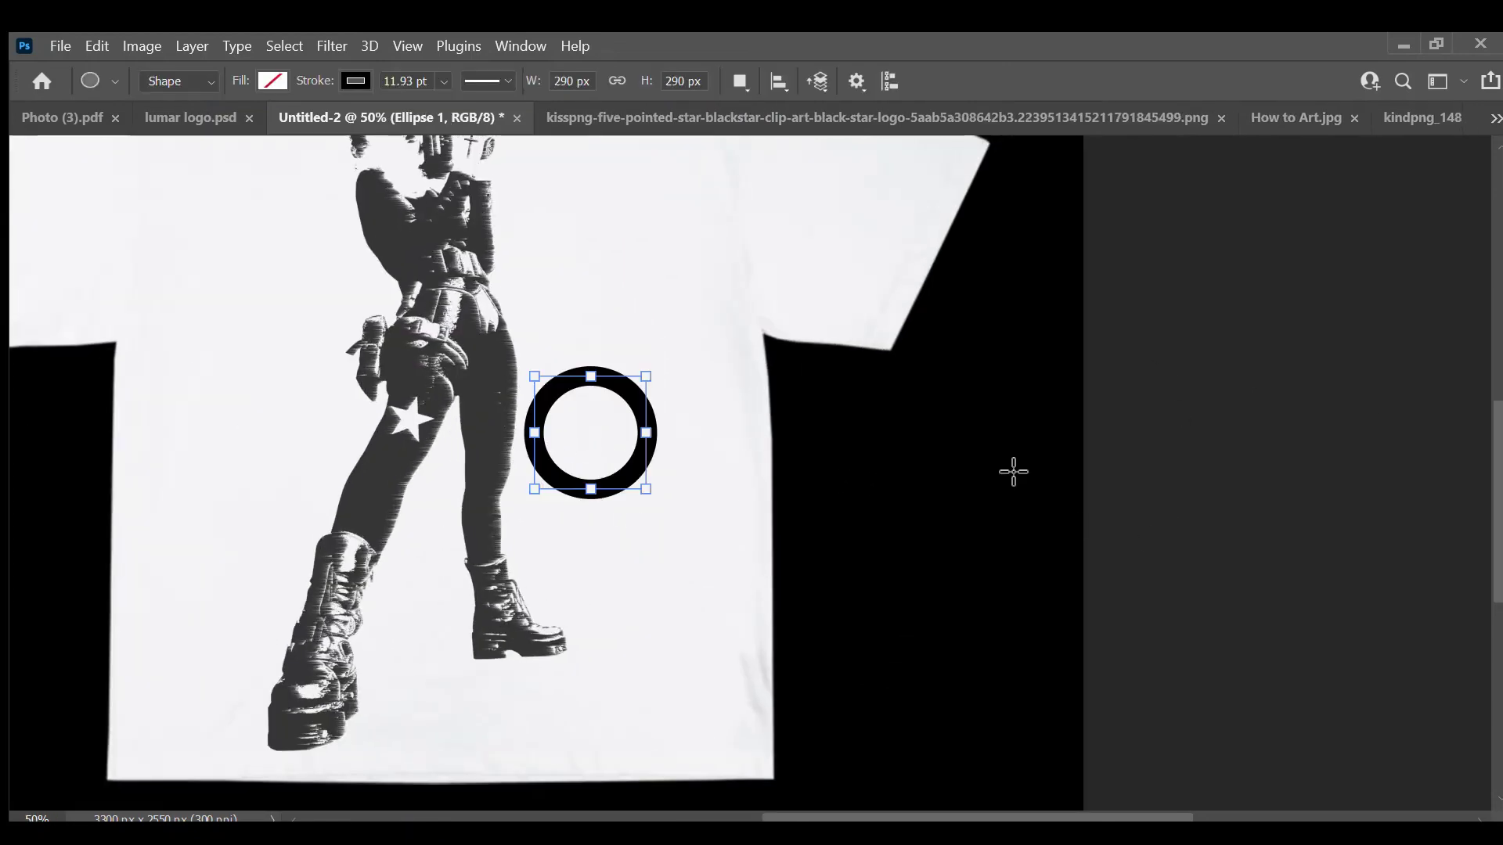
key("v")
left_click(577, 292)
scroll(577, 292, "down", 3)
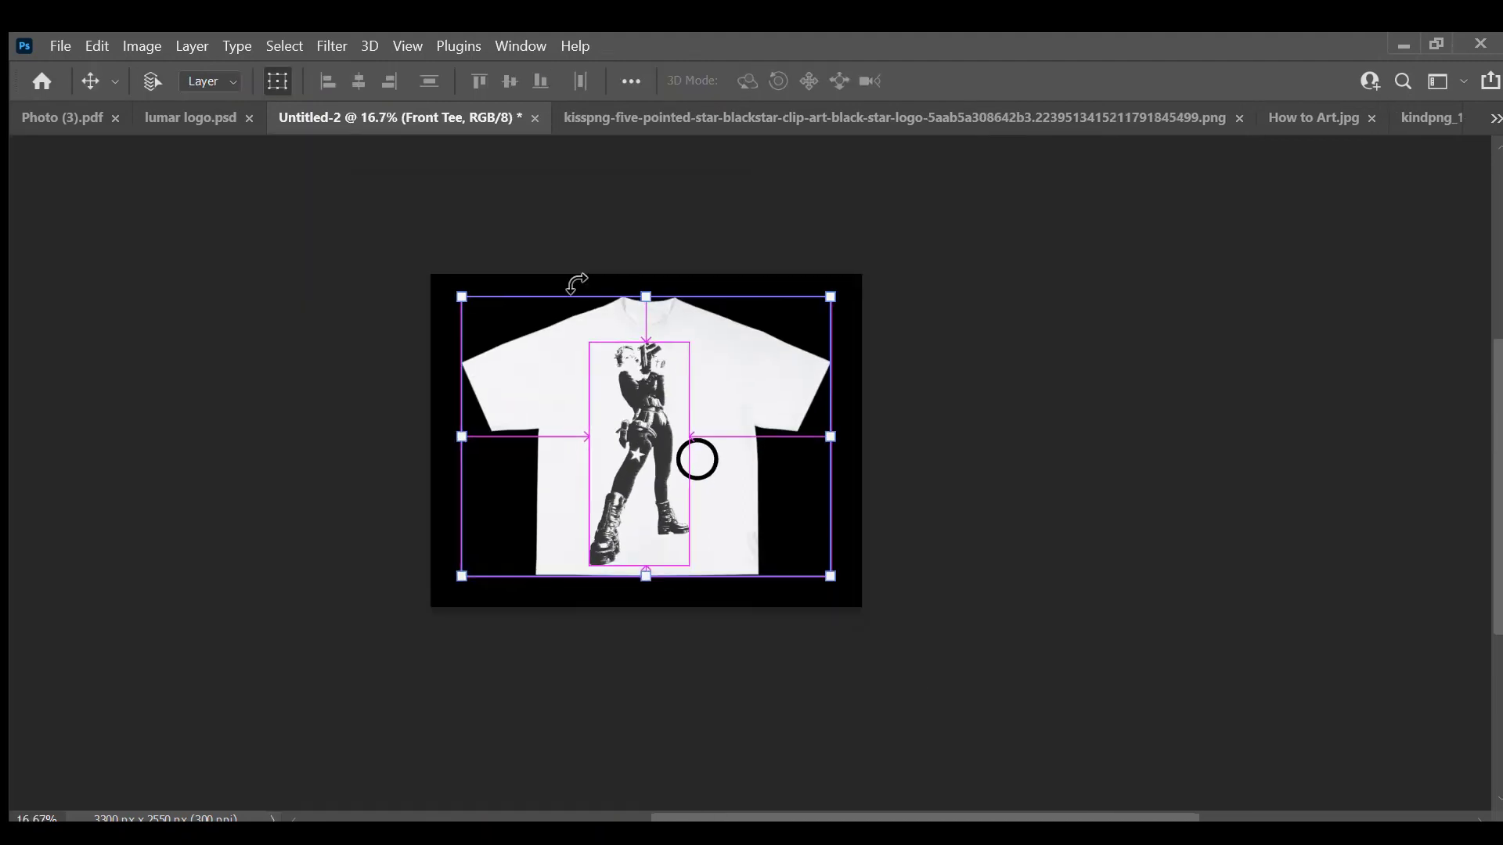
scroll(642, 409, "up", 2)
left_click_drag(642, 408, 625, 472)
scroll(747, 466, "up", 1)
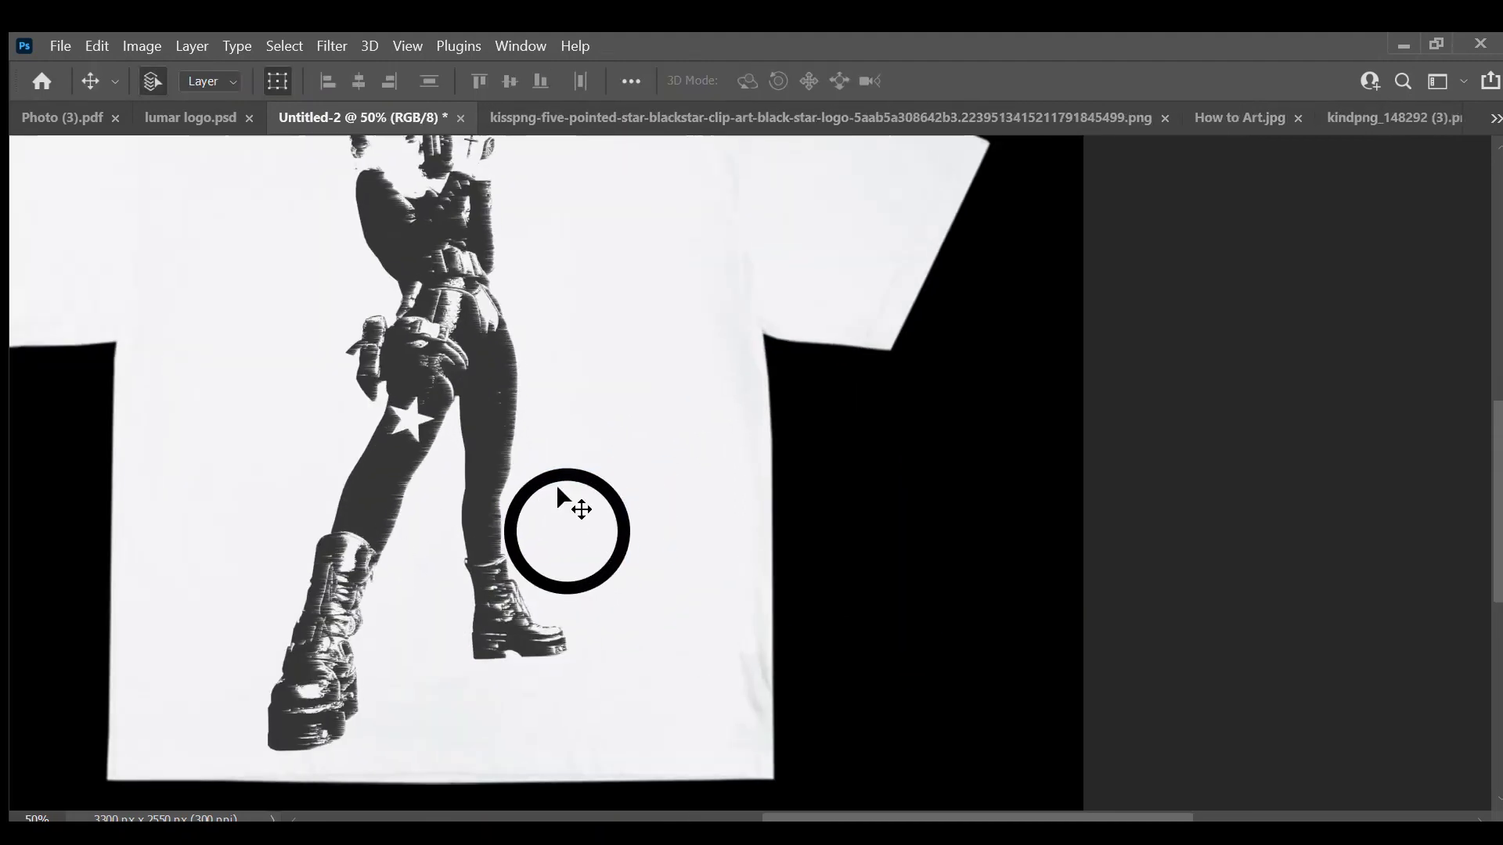
Step: Add a bold 'R' and scale it to fit inside the ring
key("t")
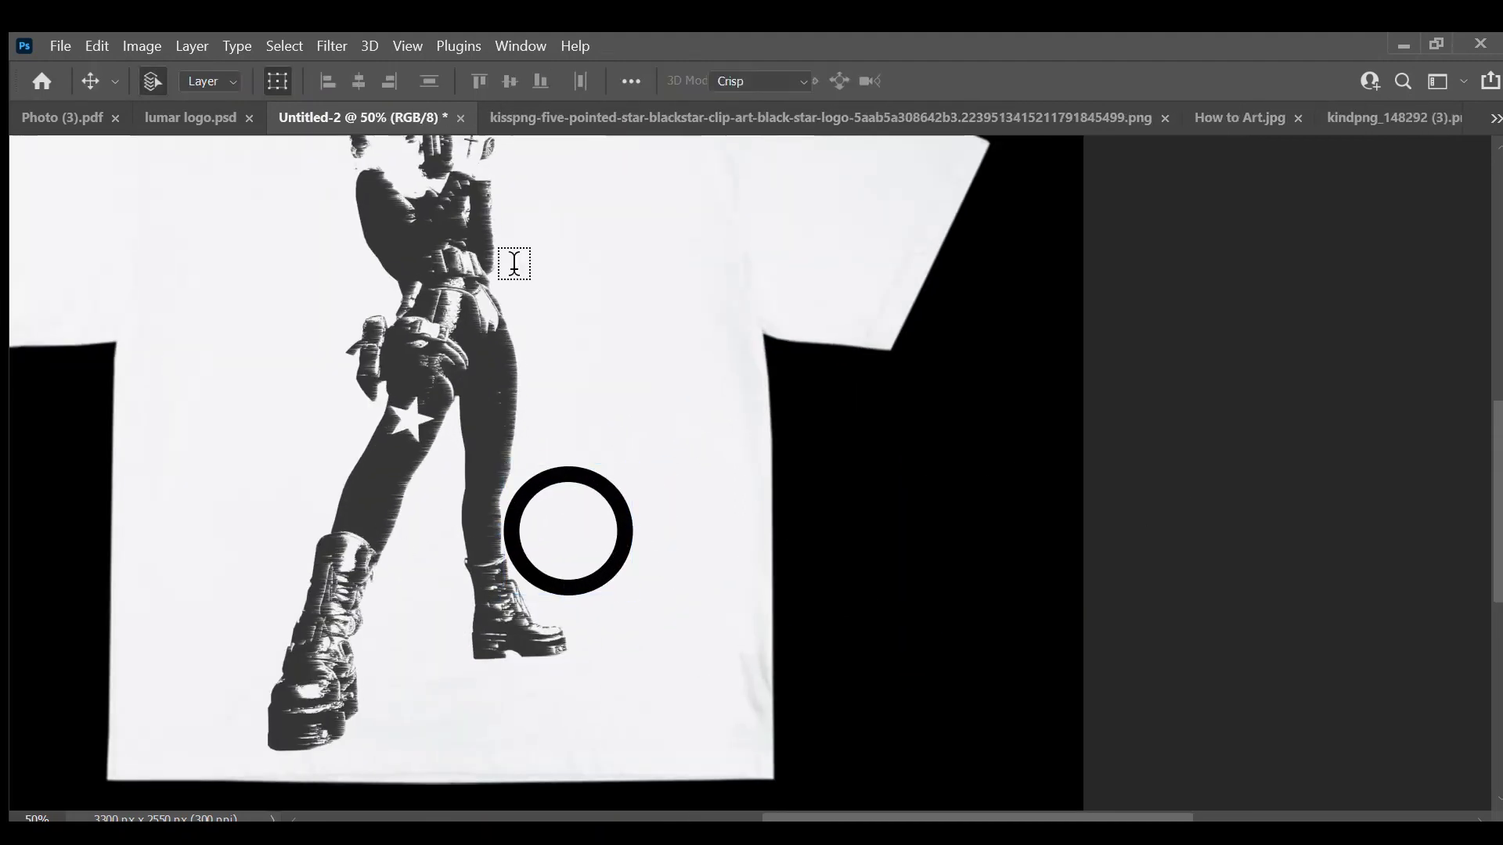
left_click_drag(535, 233, 890, 588)
type("R")
key("ctrl+Return")
mouse_move(731, 376)
left_mouse_down()
mouse_move(714, 569)
mouse_move(597, 688)
left_mouse_up()
key("ctrl+t")
left_click_drag(498, 745, 579, 575)
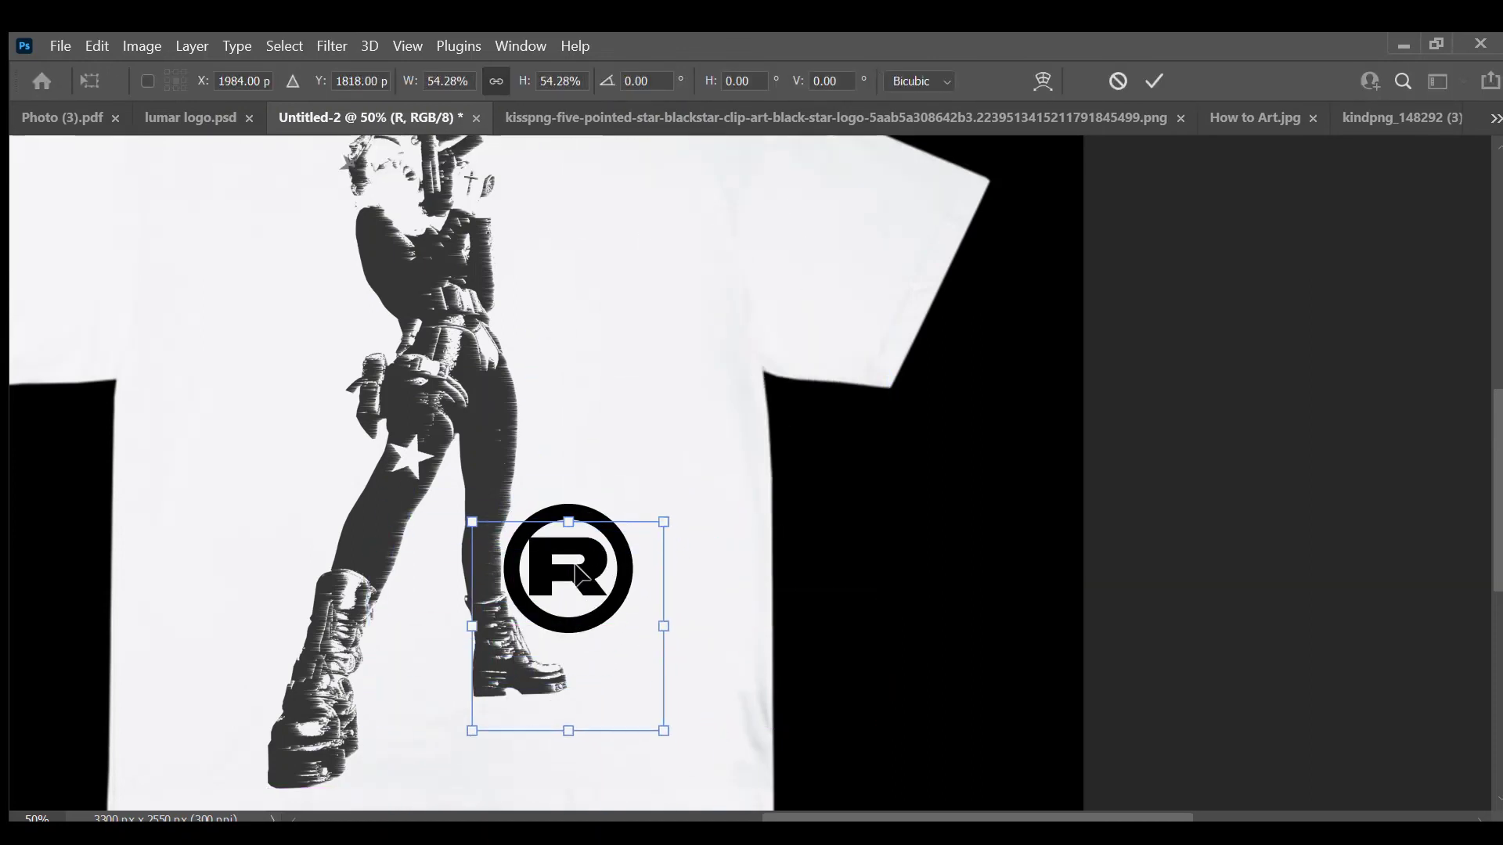
left_click_drag(485, 745, 487, 738)
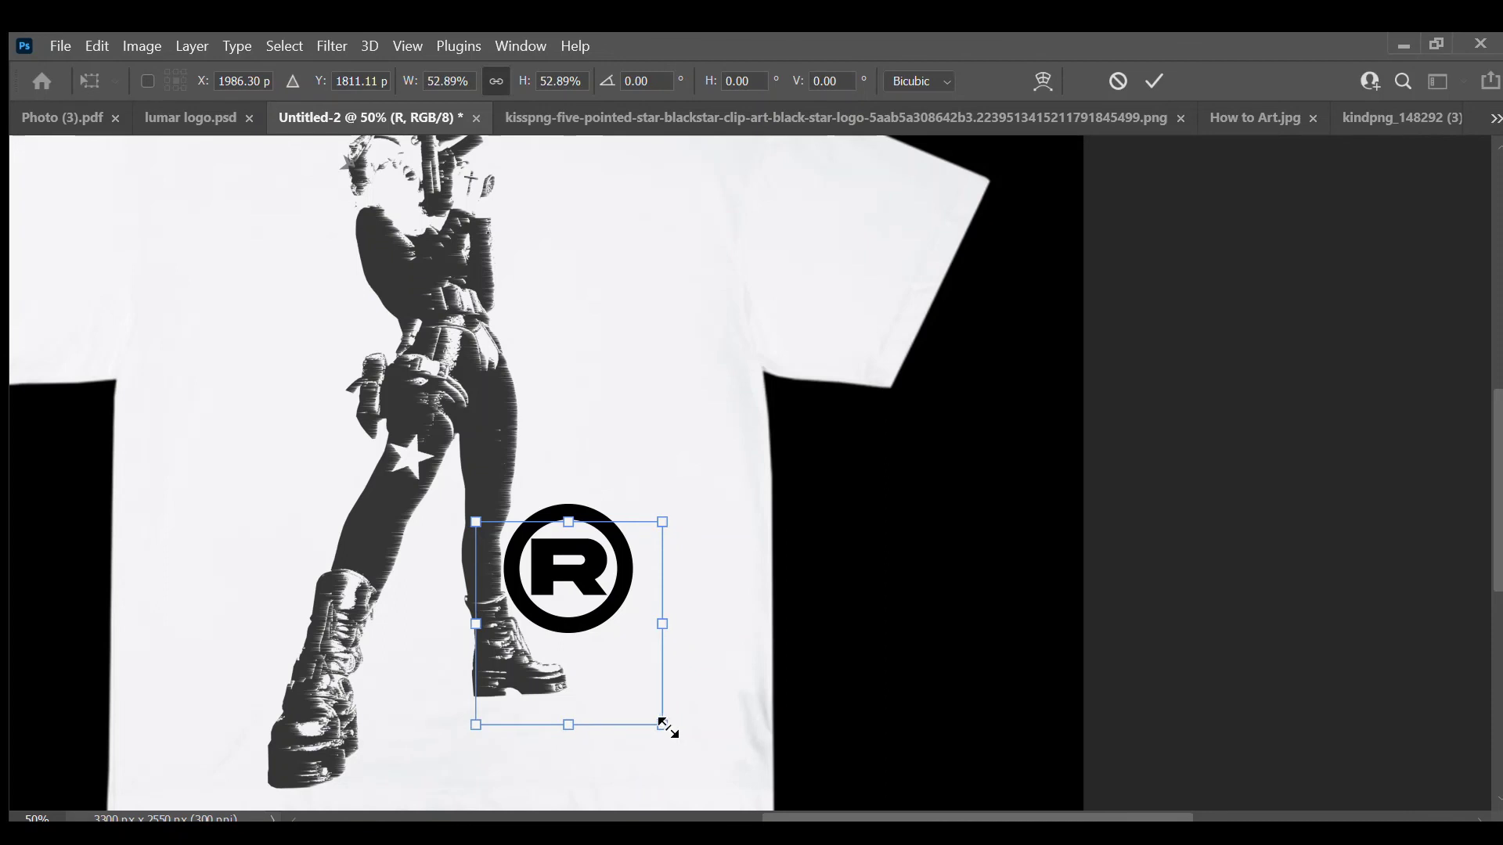
left_click_drag(667, 728, 666, 725)
Step: Commit the R's size, inspect the circled-R logo, and select the Background layer
key("Return")
key("ctrl+minus")
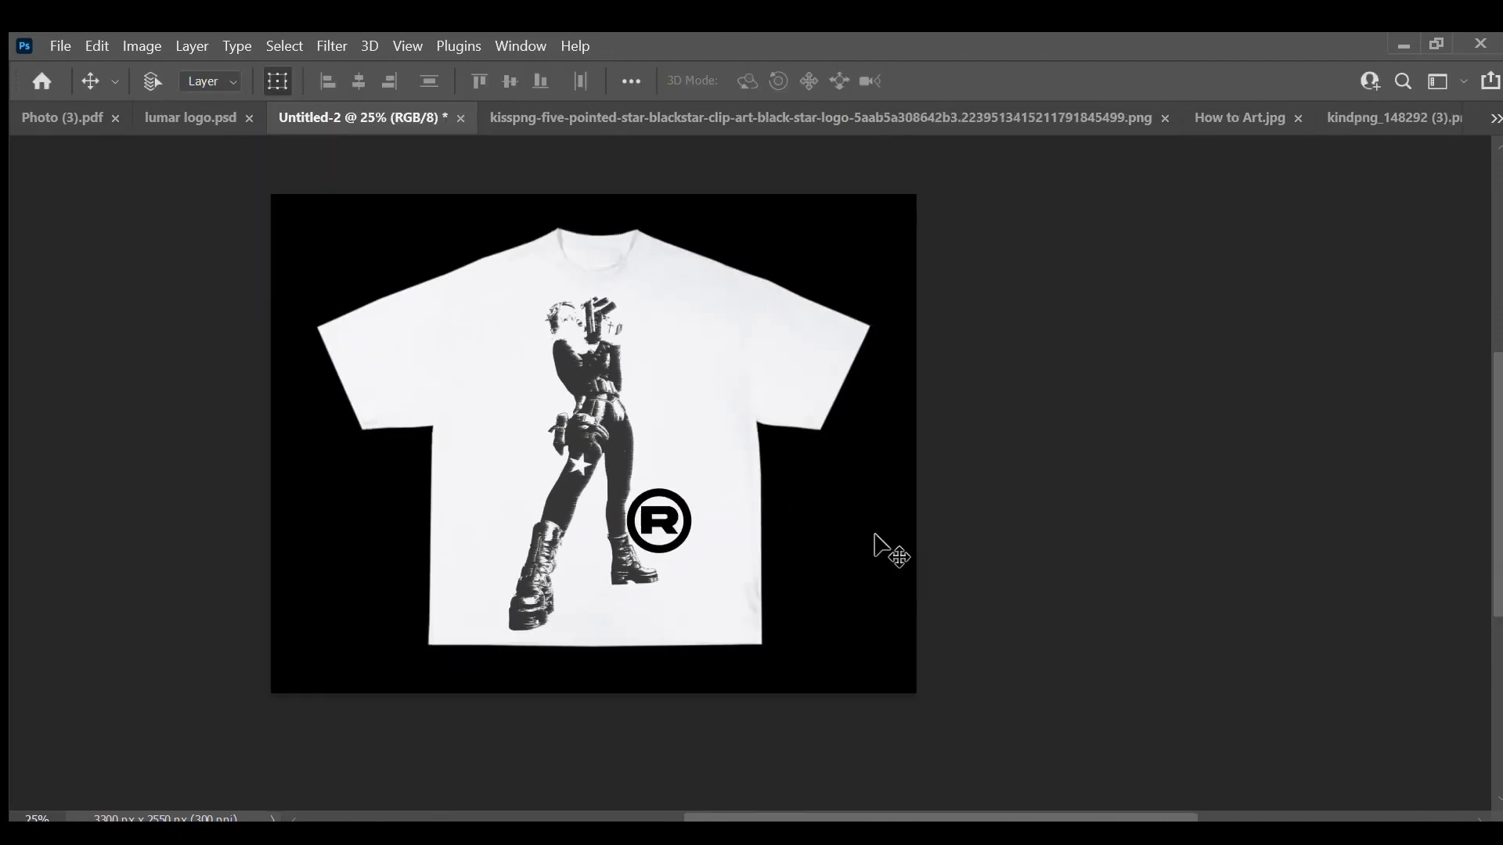
key("ctrl+minus")
key("ctrl+plus")
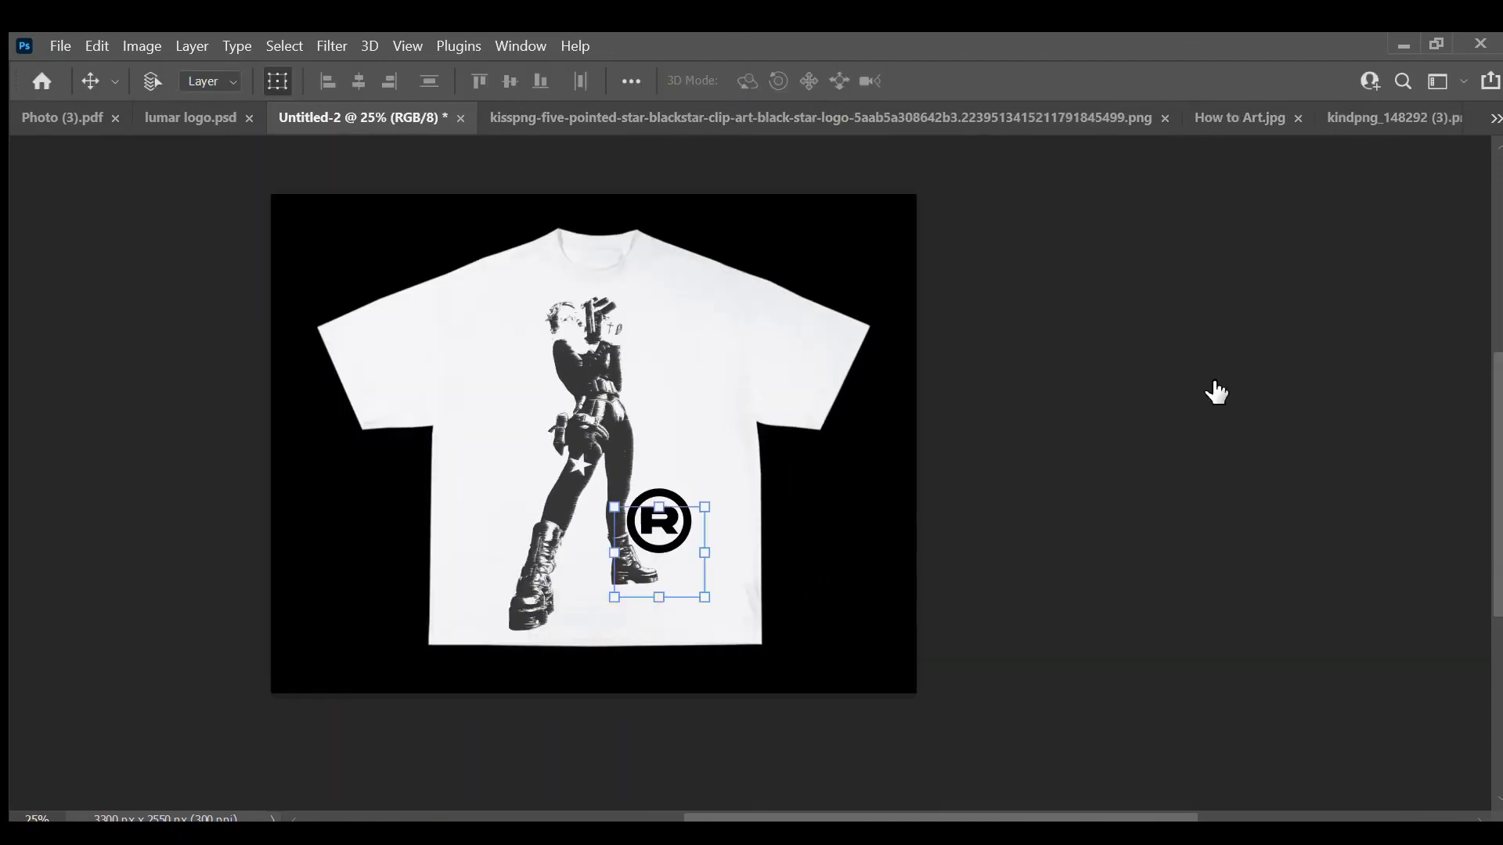
key("alt+bracketleft")
key("alt+bracketleft")
key("alt+bracketleft")
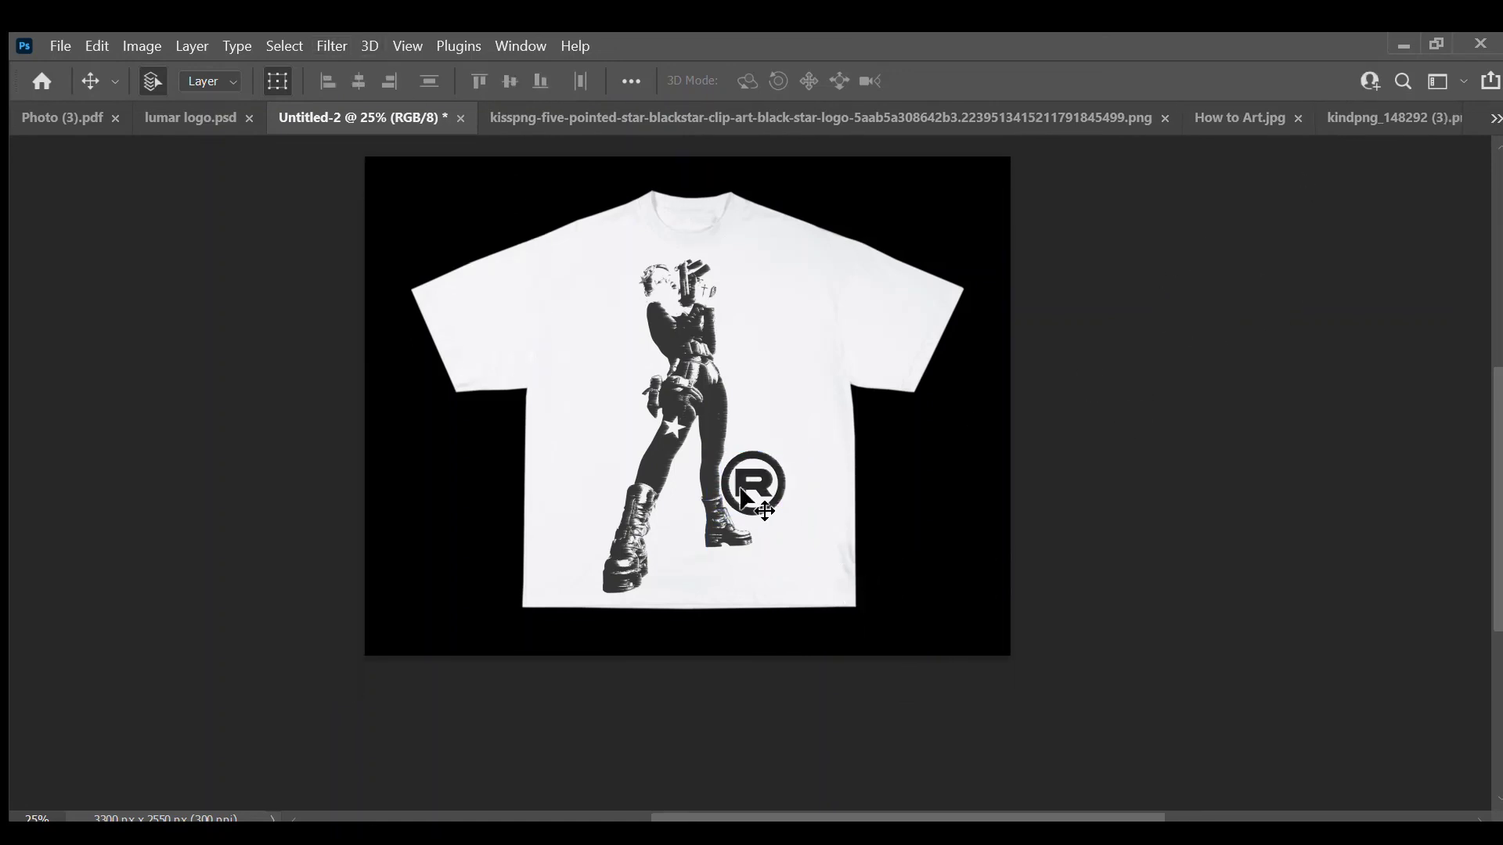
key("ctrl+plus")
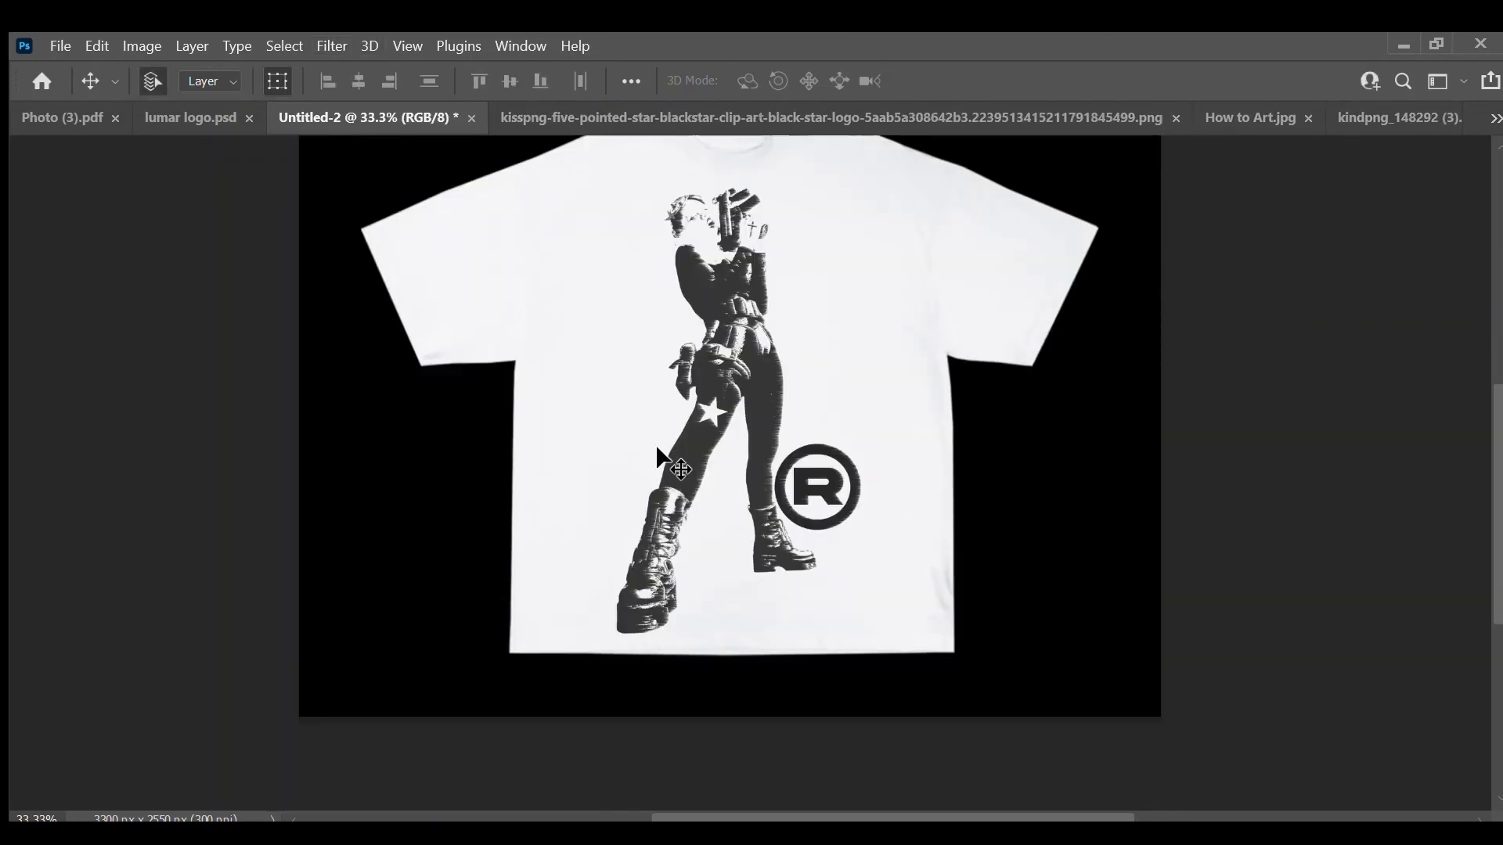
key("ctrl+minus")
key("alt+comma")
Step: Fill the Background layer with white
key("ctrl+BackSpace")
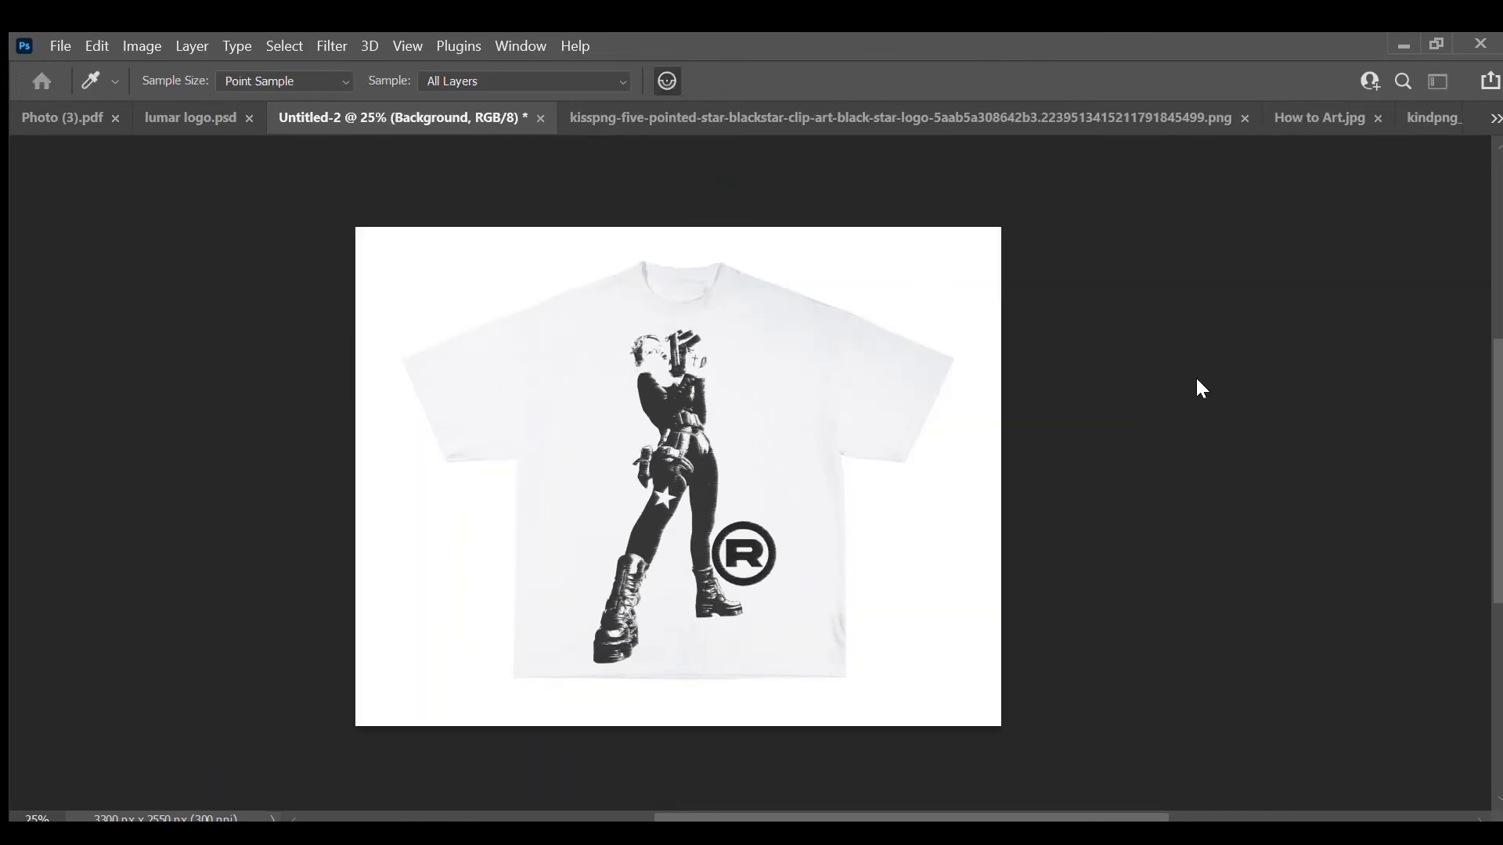
key("v")
key("alt+bracketright")
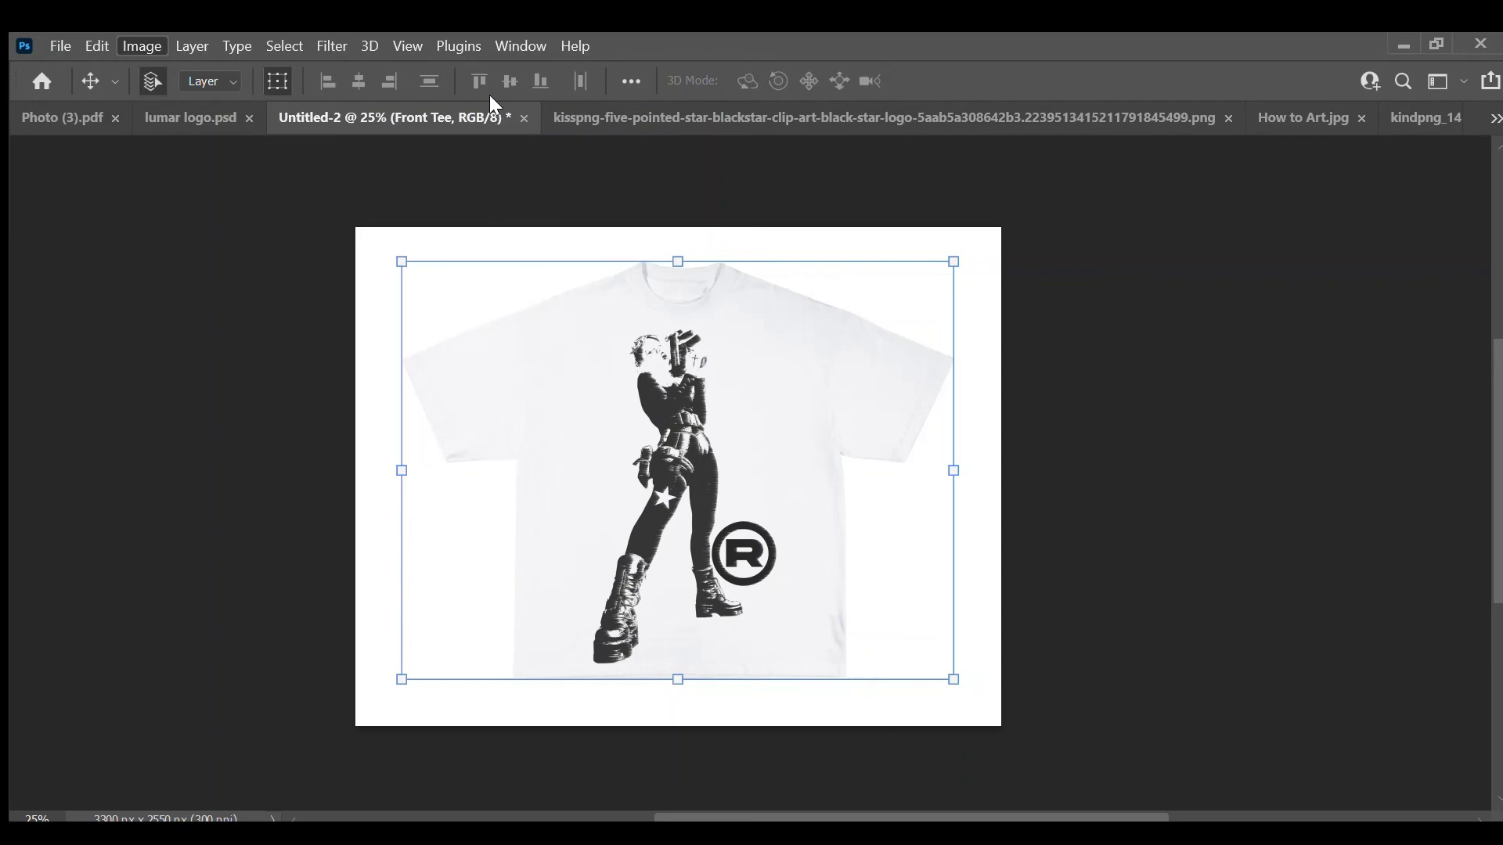
Step: Add a light grey Solid Color fill layer to tint the T-shirt
key("i")
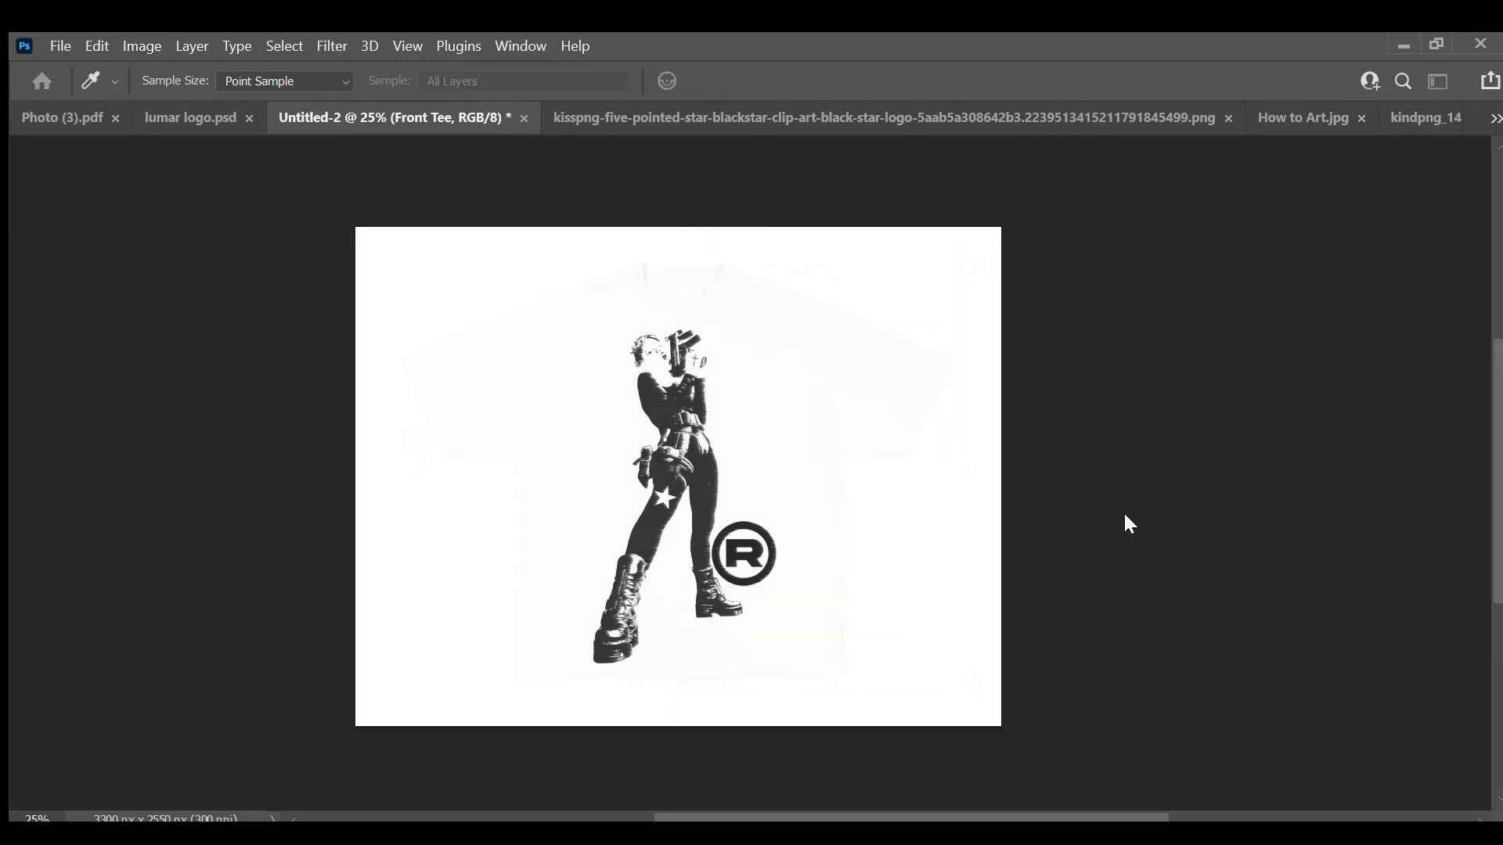
key("v")
key("alt+bracketright")
scroll(806, 410, "down", 1)
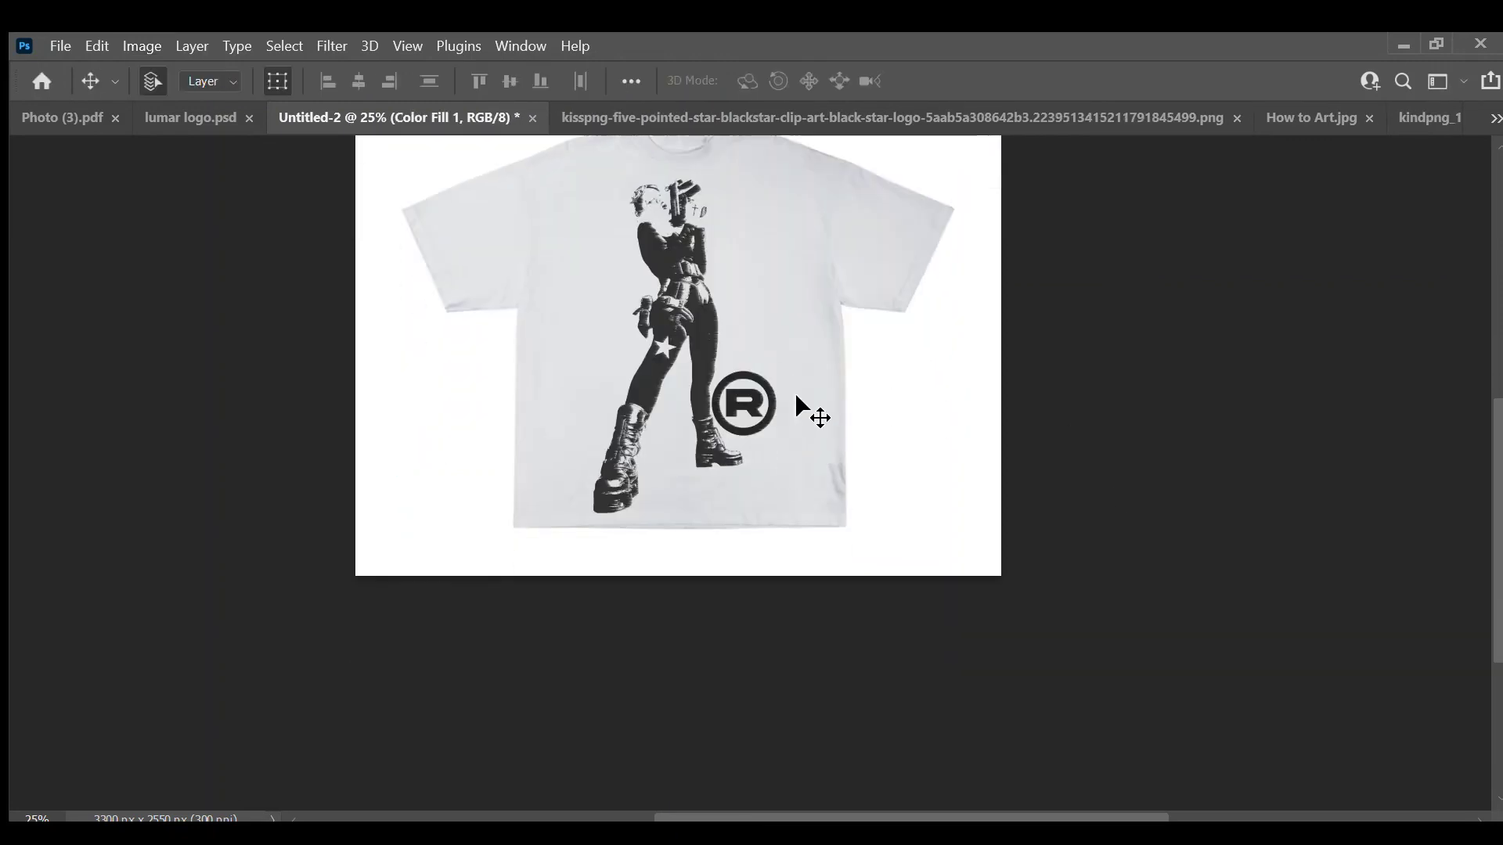